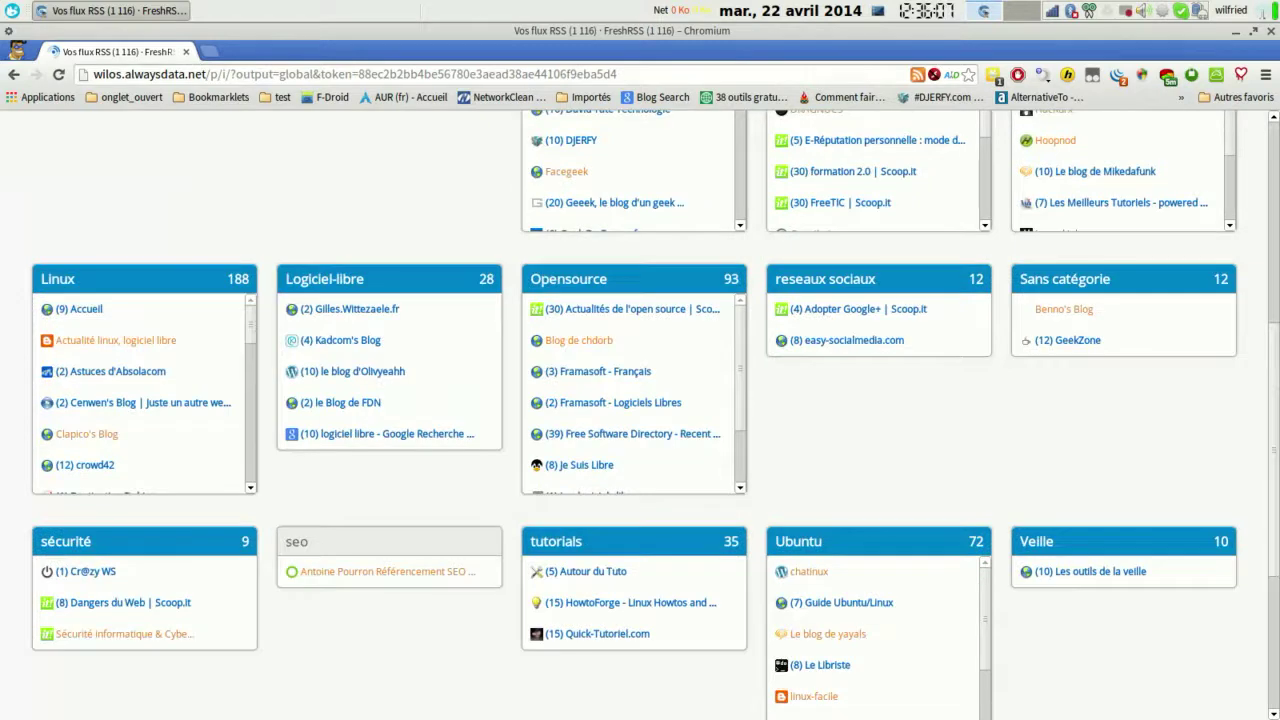
Browse the feed categories, read the Simounet.net - Blog article on the GreaseMonkey script in the Ubuntu category, and close the feed overlay
scroll(640, 410, down, 3)
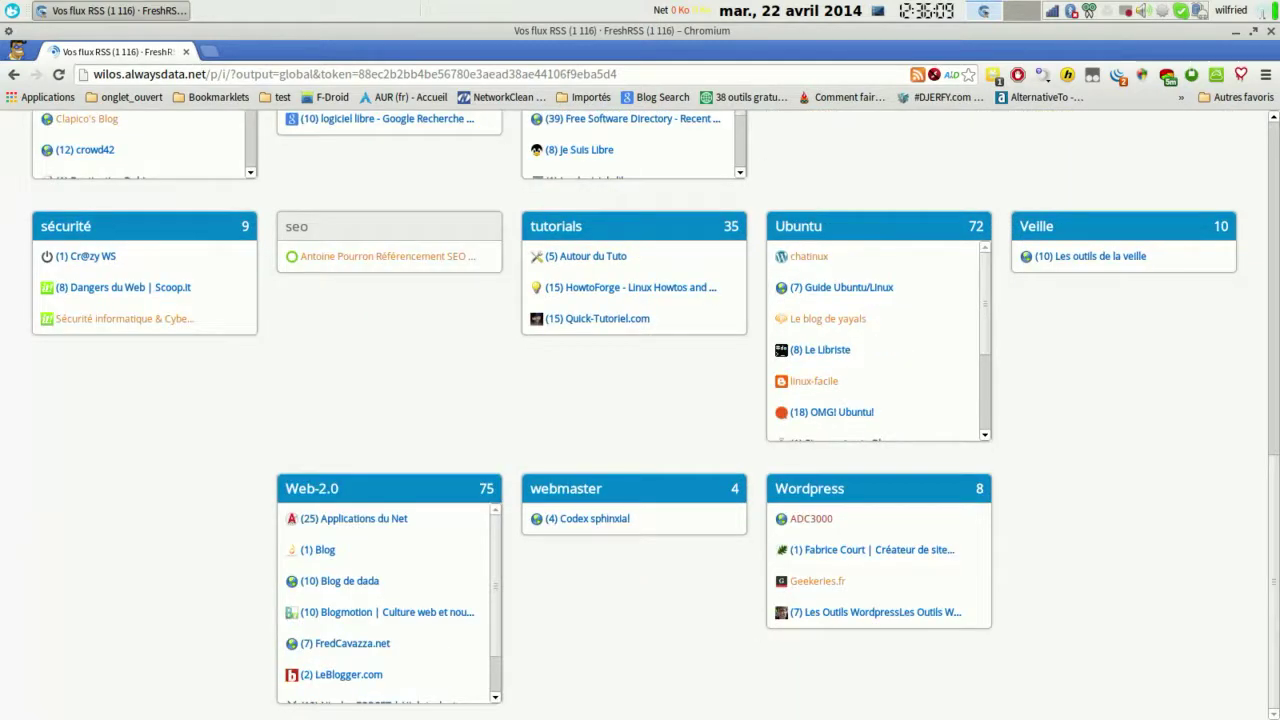
scroll(950, 418, up, 2)
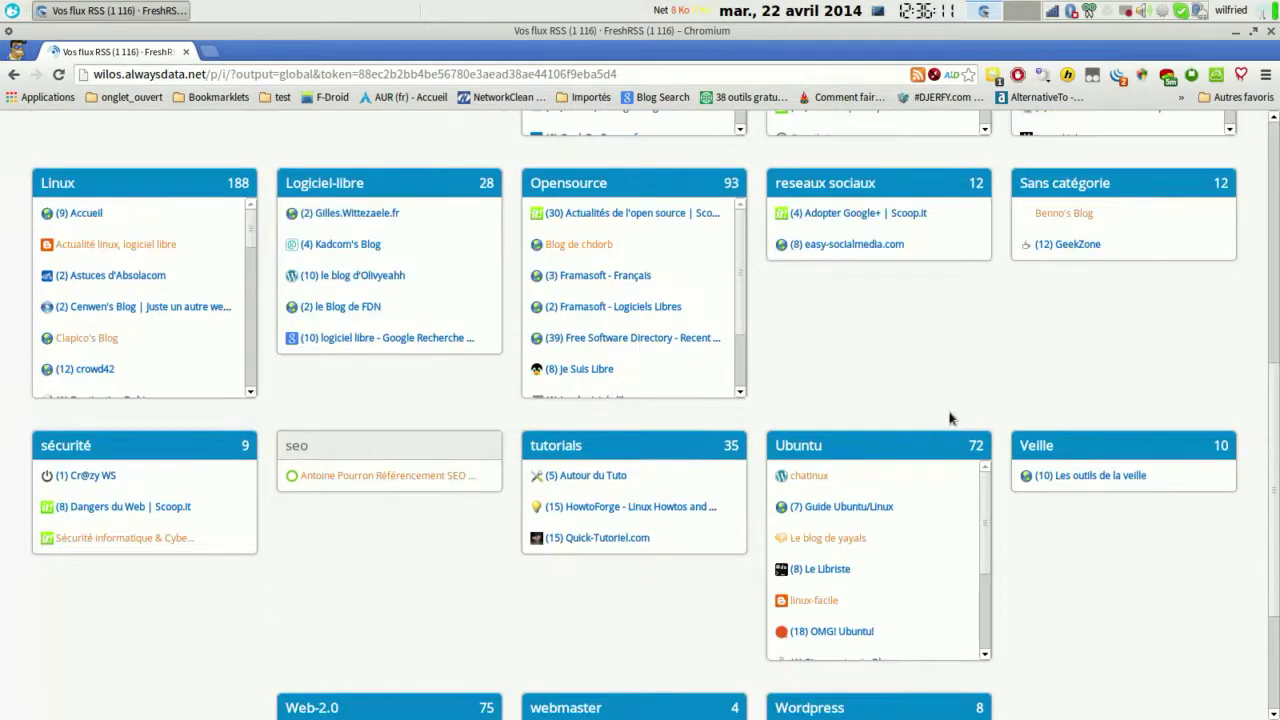
scroll(738, 350, down, 1)
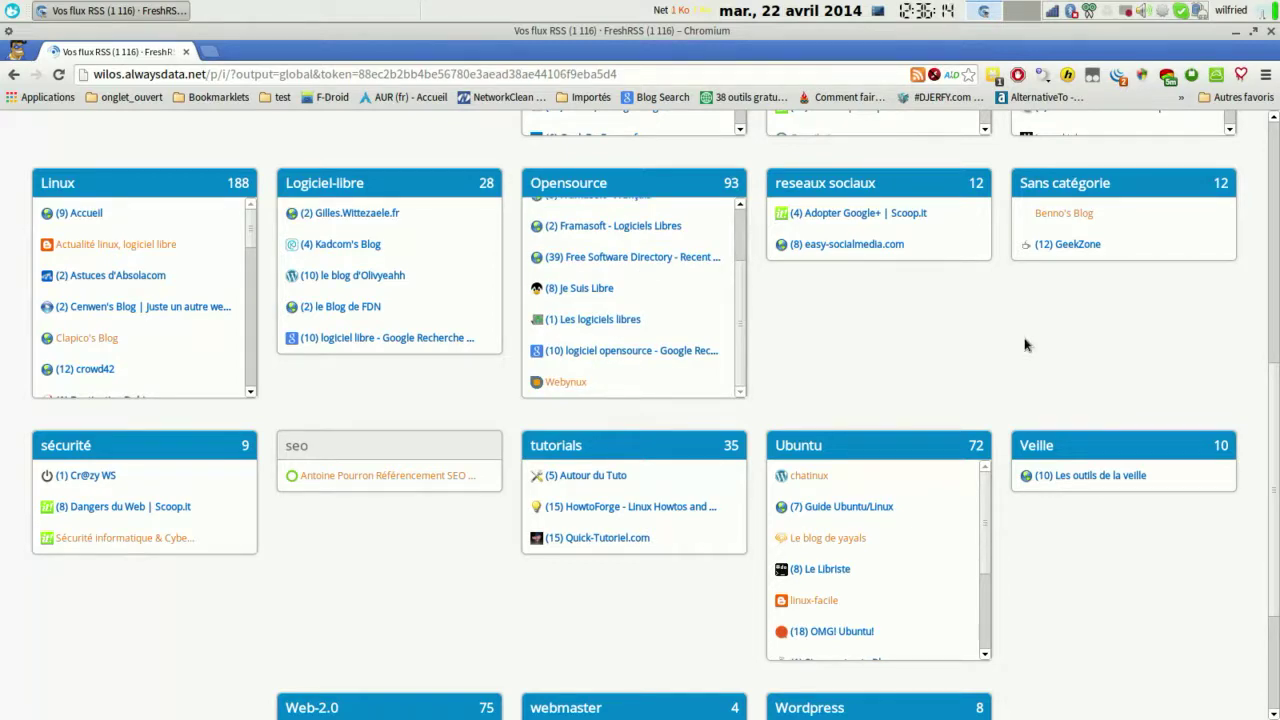
scroll(815, 516, down, 2)
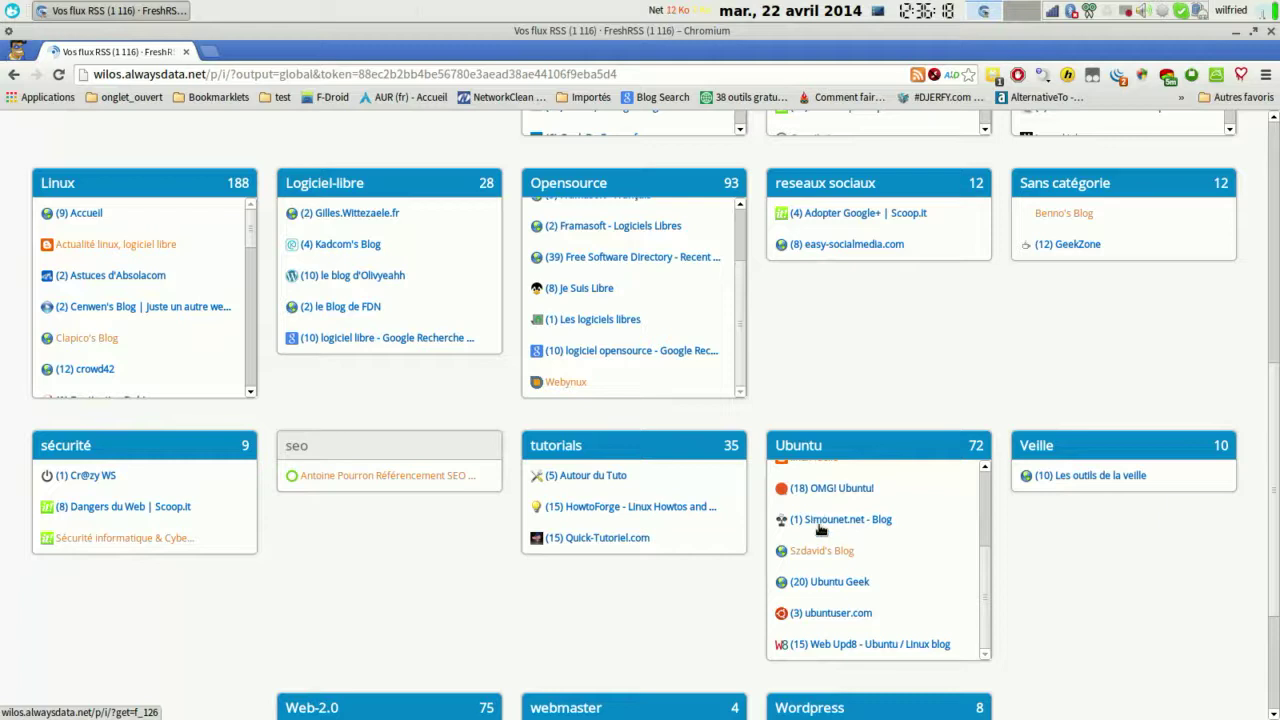
click(815, 518)
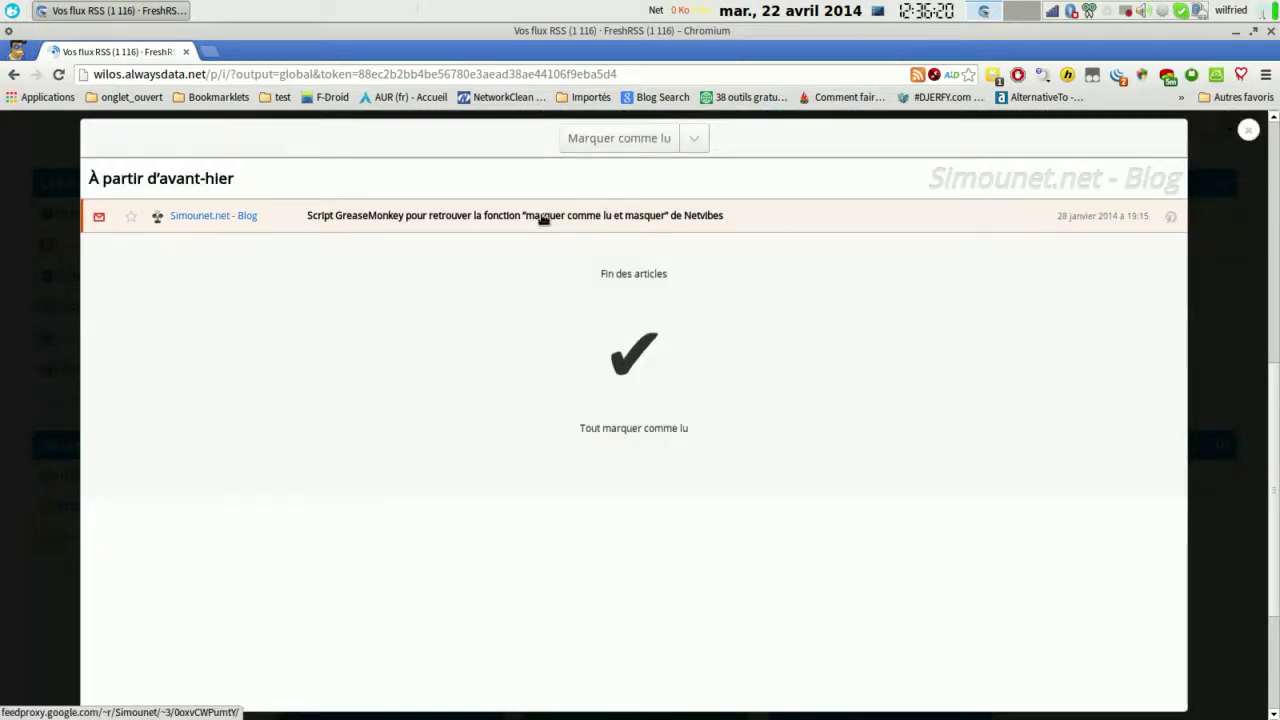
click(543, 218)
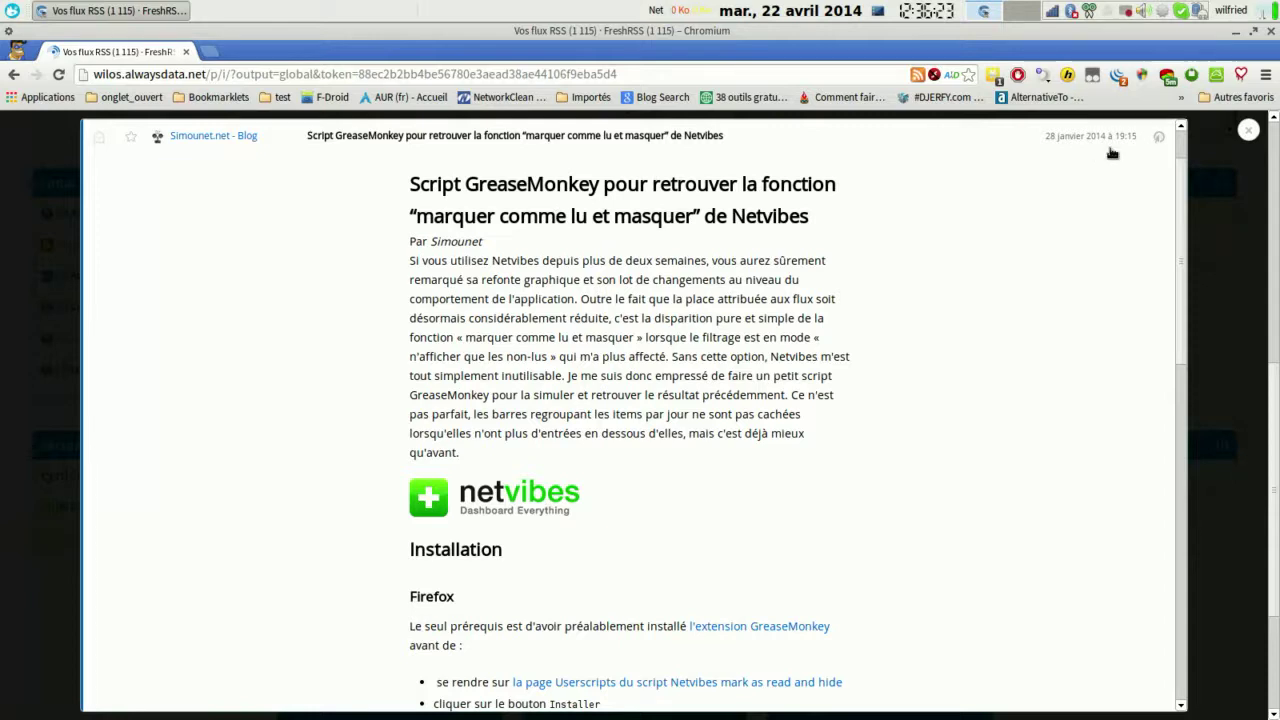
click(1248, 131)
Switch the feed display from the global view to the normal view (Vue normale)
scroll(1276, 148, up, 5)
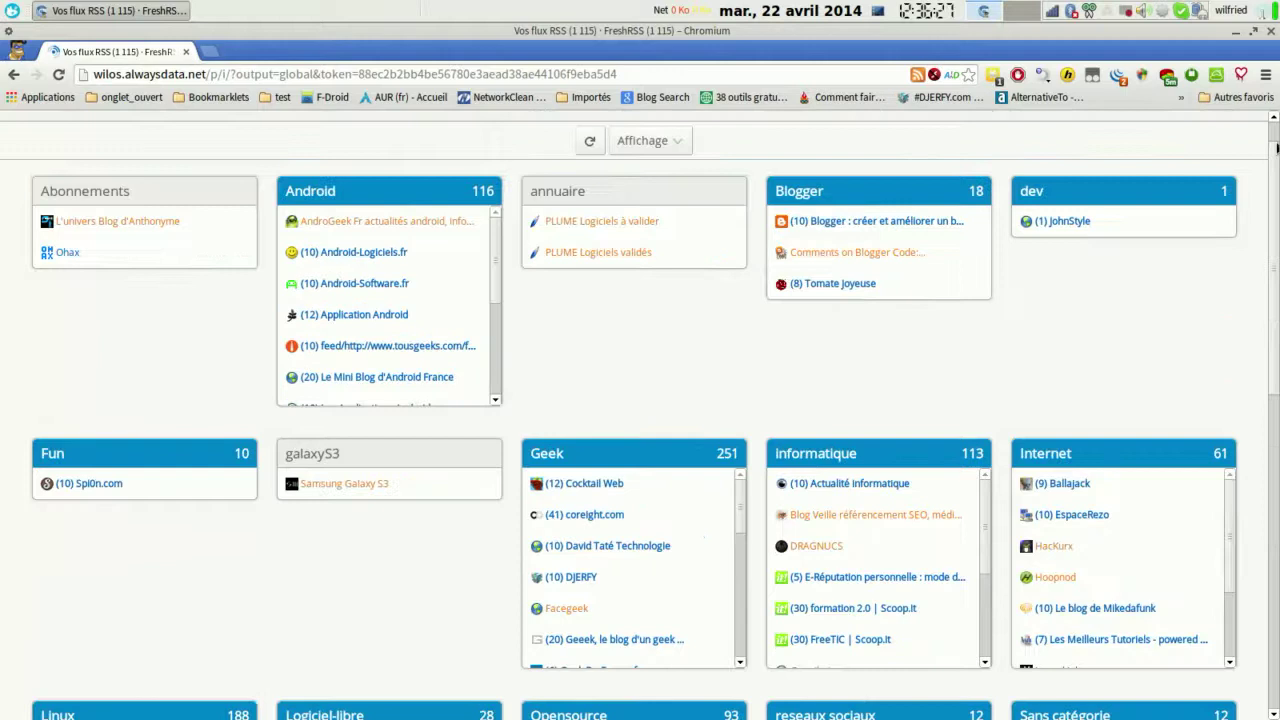
scroll(1276, 148, up, 1)
click(645, 188)
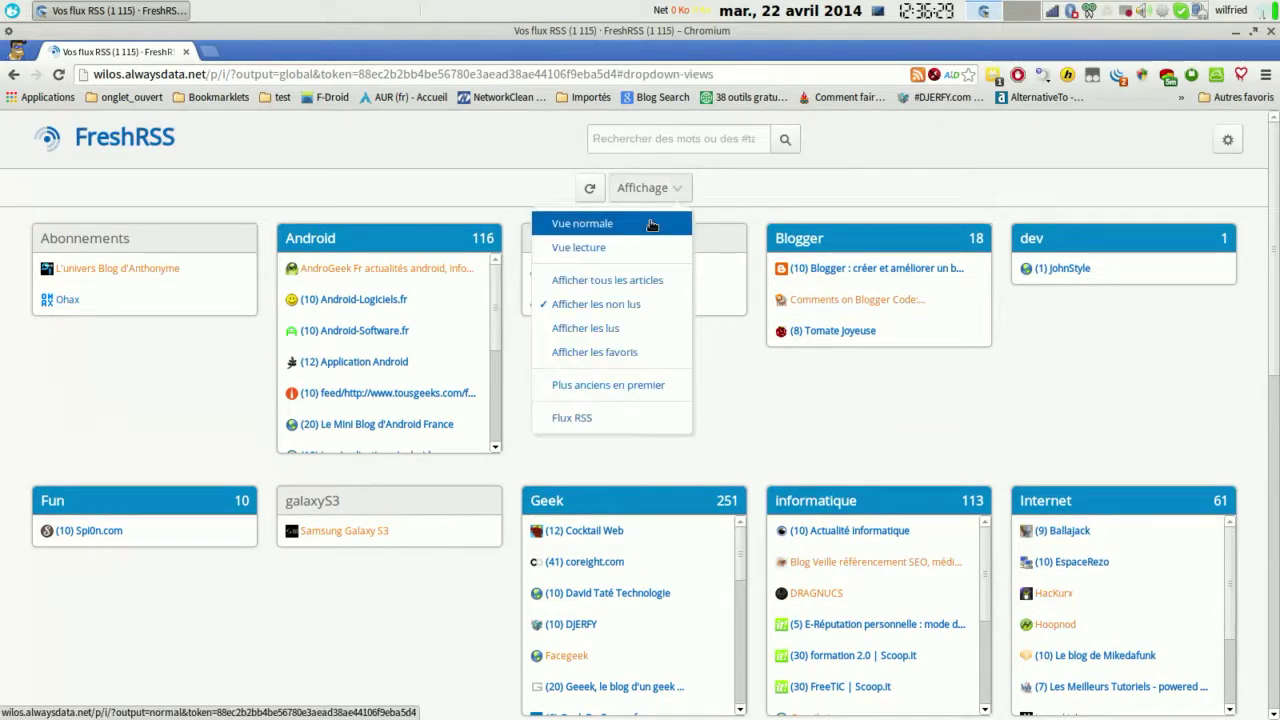
click(637, 232)
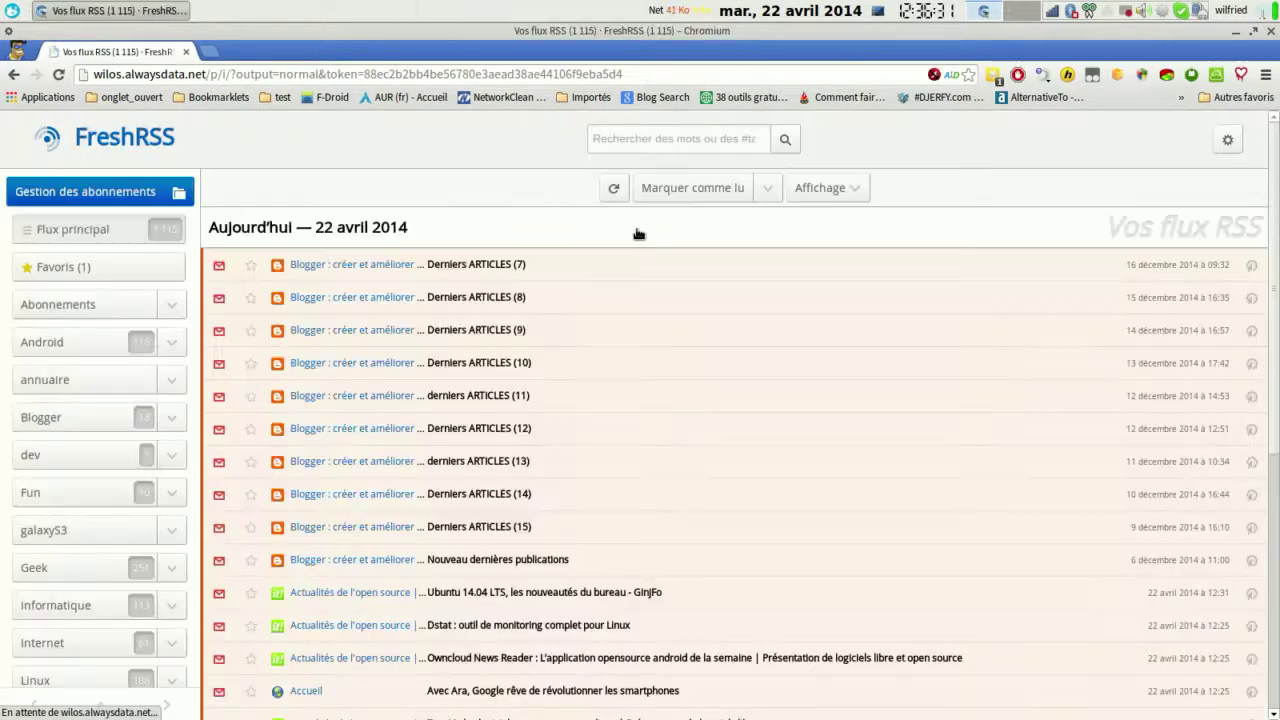
Filter the main feed to show all articles, followed by only the read ones (Afficher les lus)
click(845, 192)
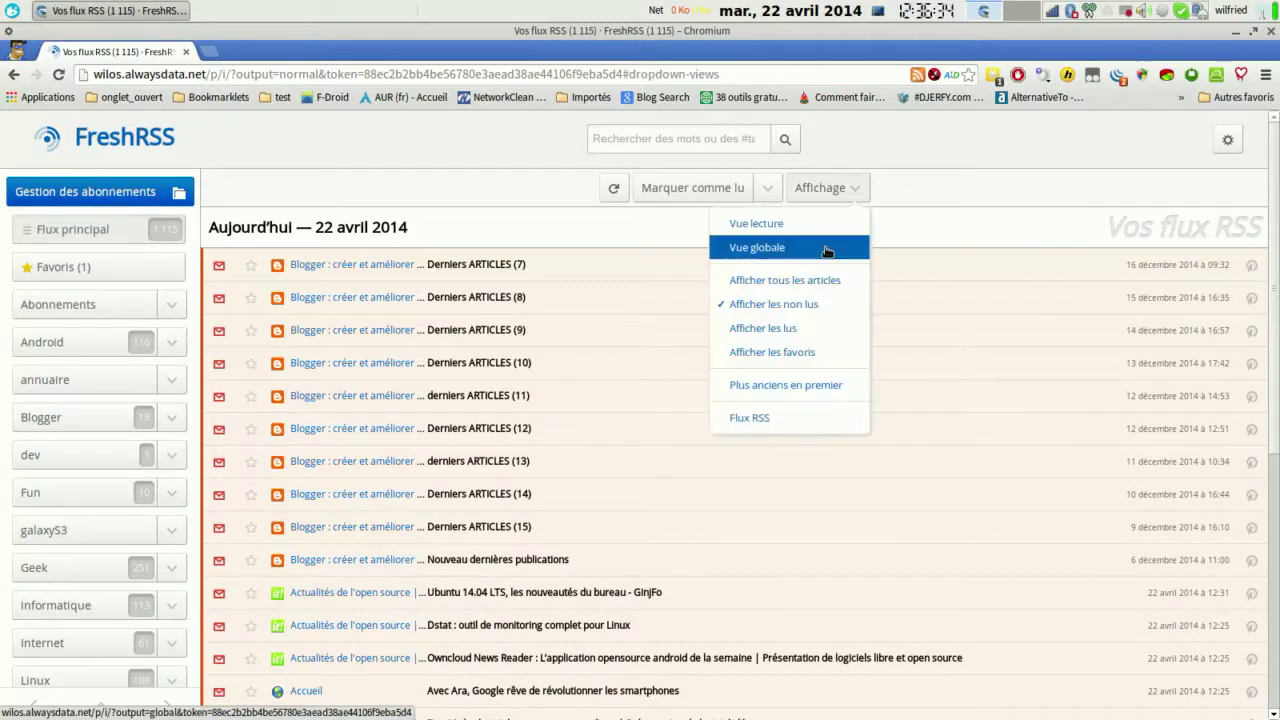
click(829, 287)
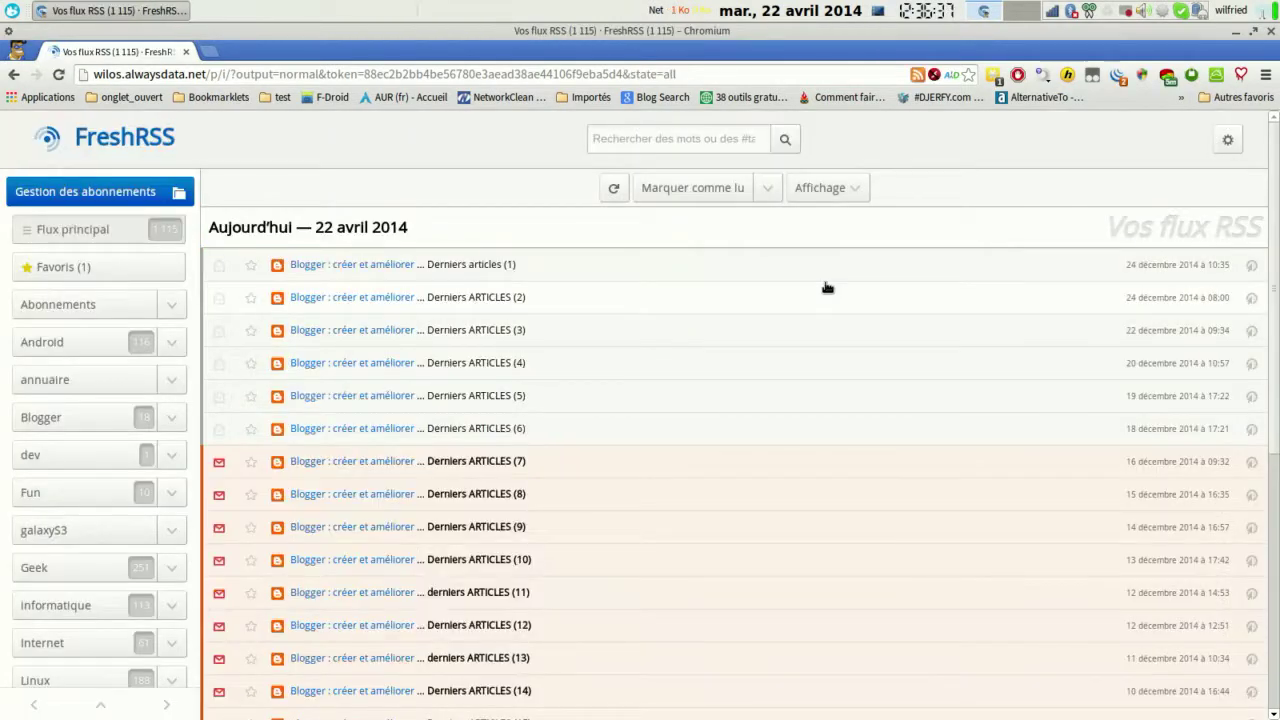
click(848, 186)
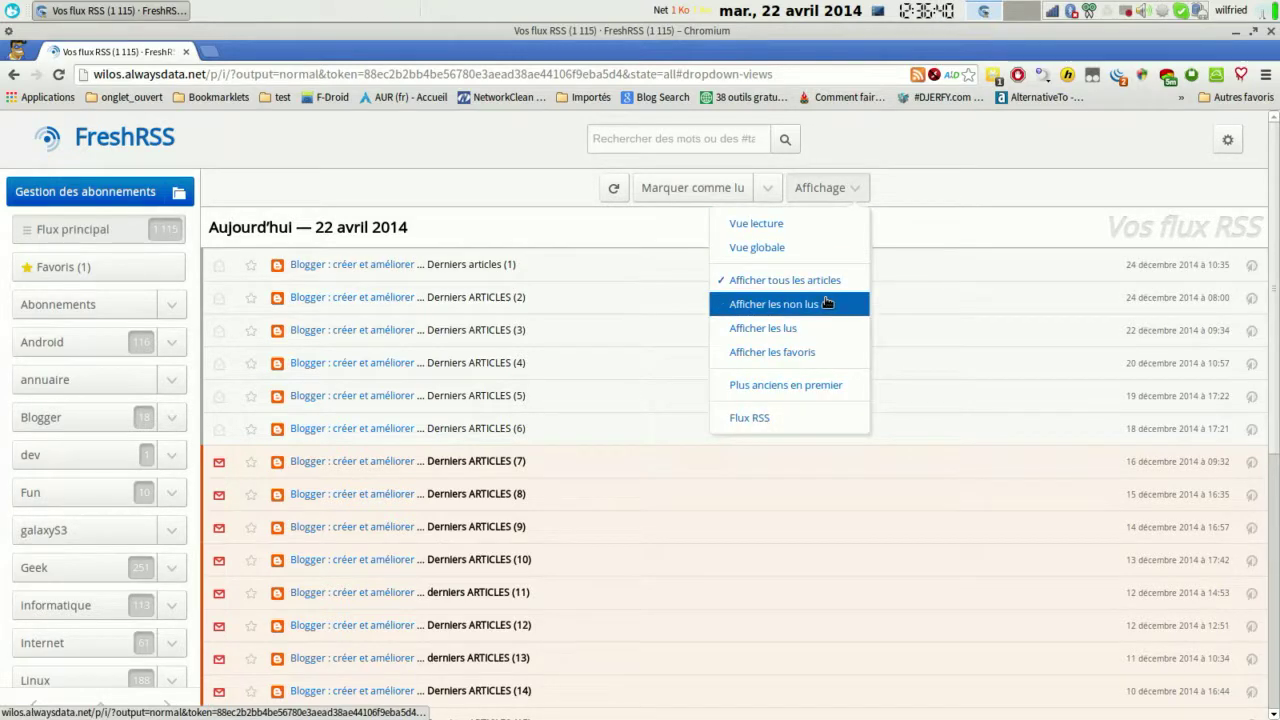
click(821, 330)
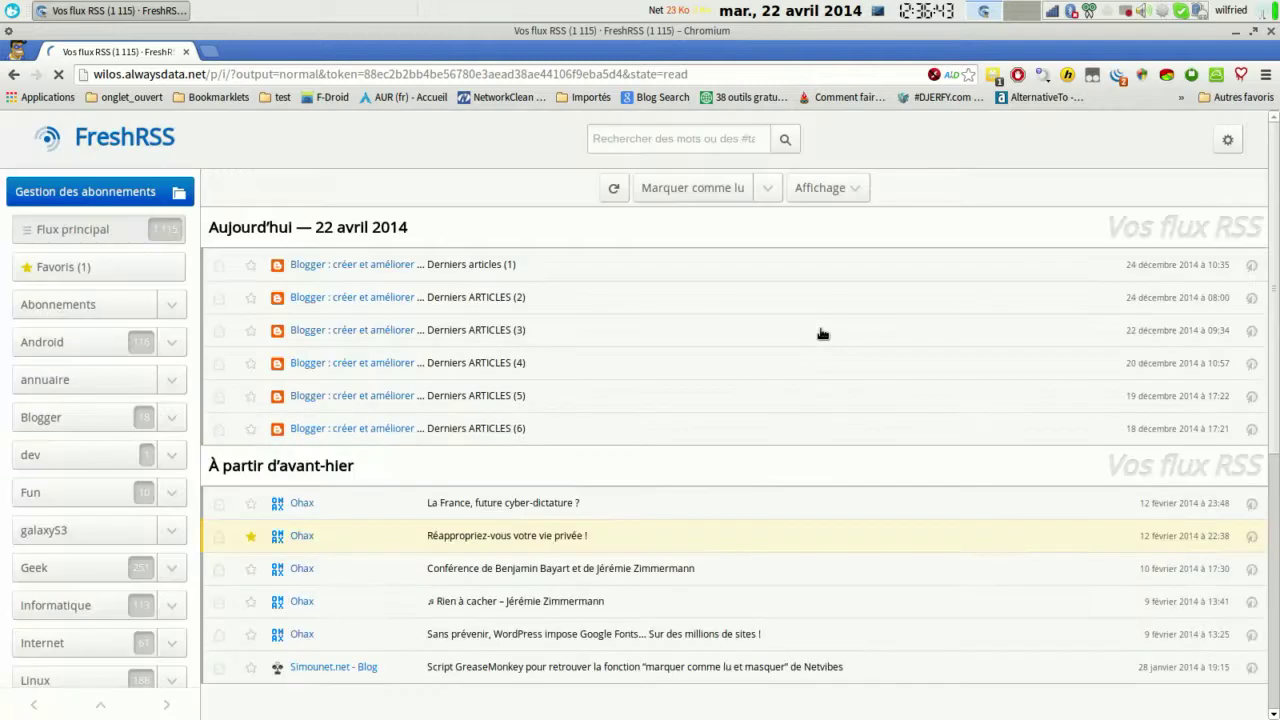
Mark all articles as read from the end of the article list
scroll(640, 400, down, 5)
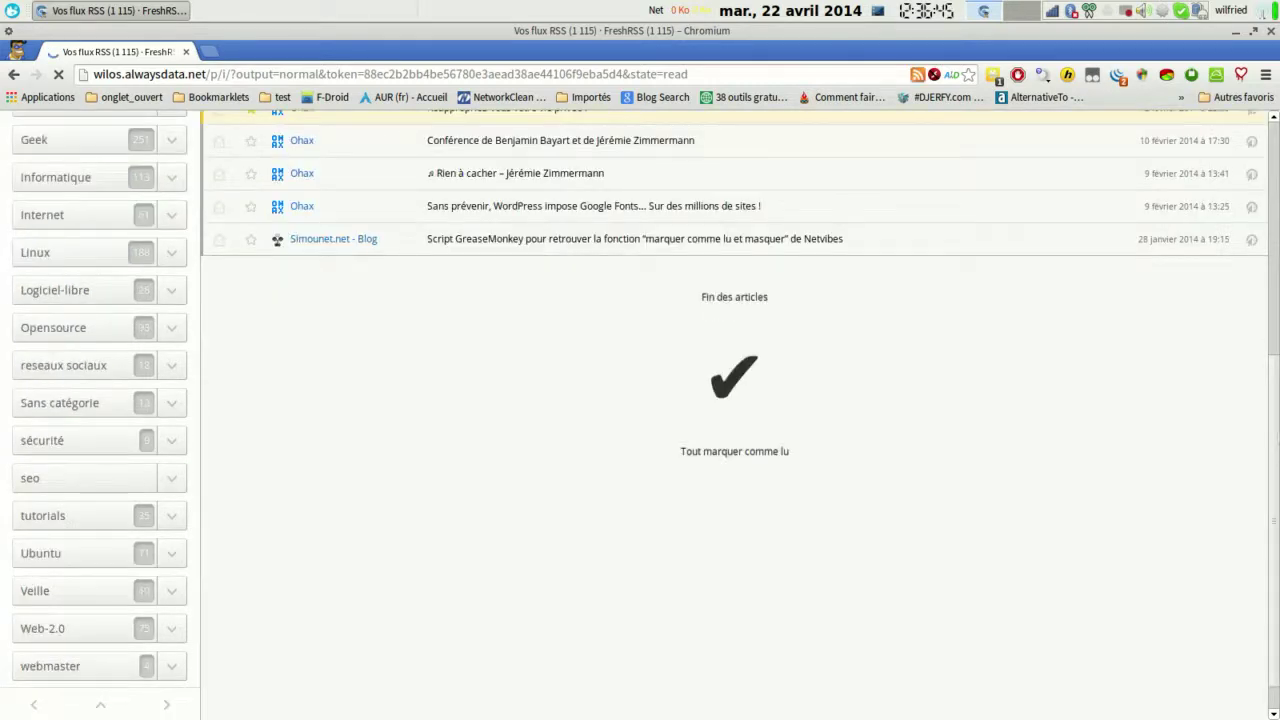
scroll(741, 383, down, 1)
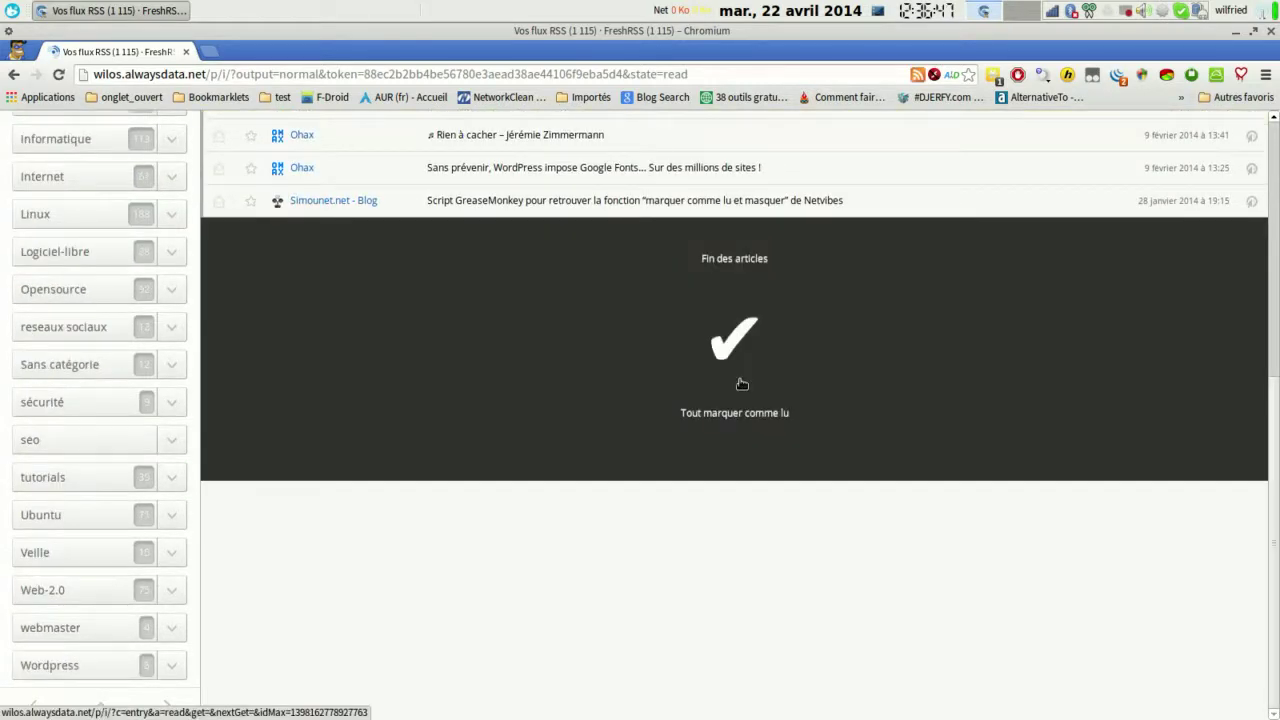
click(741, 383)
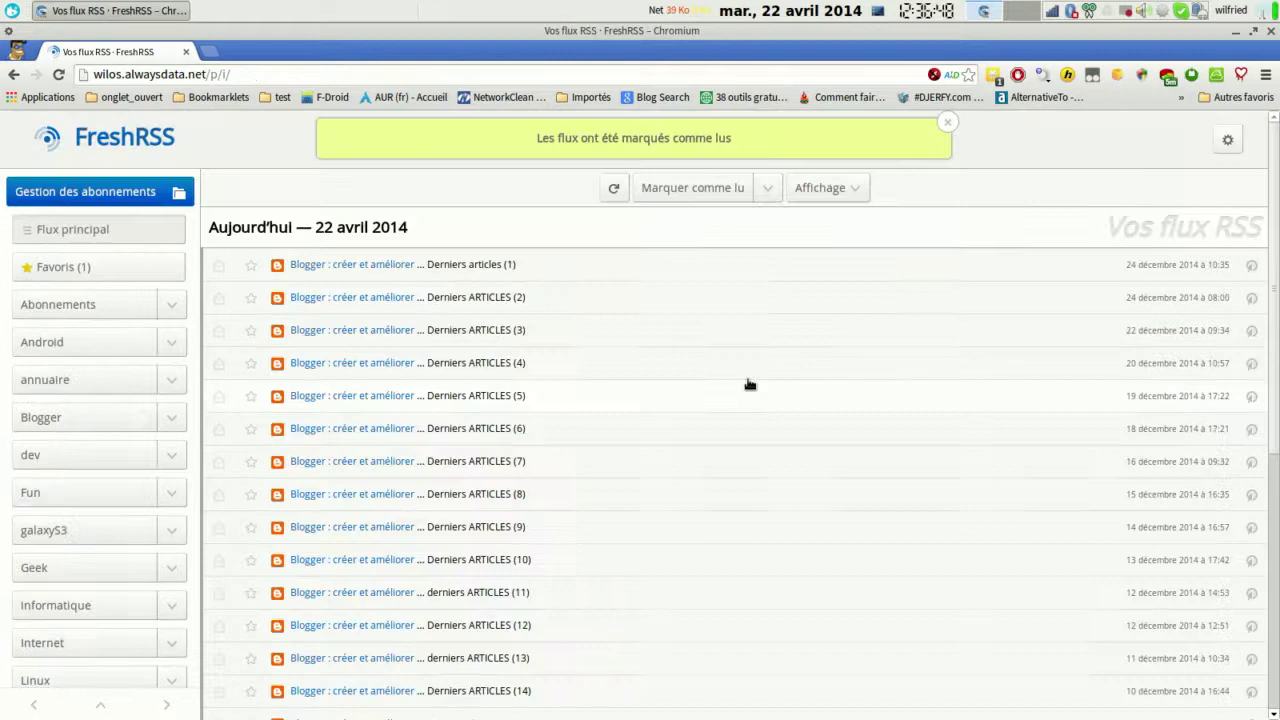
Show only the favourite articles and look through the article "Réappropriez-vous votre vie privée !"
click(857, 190)
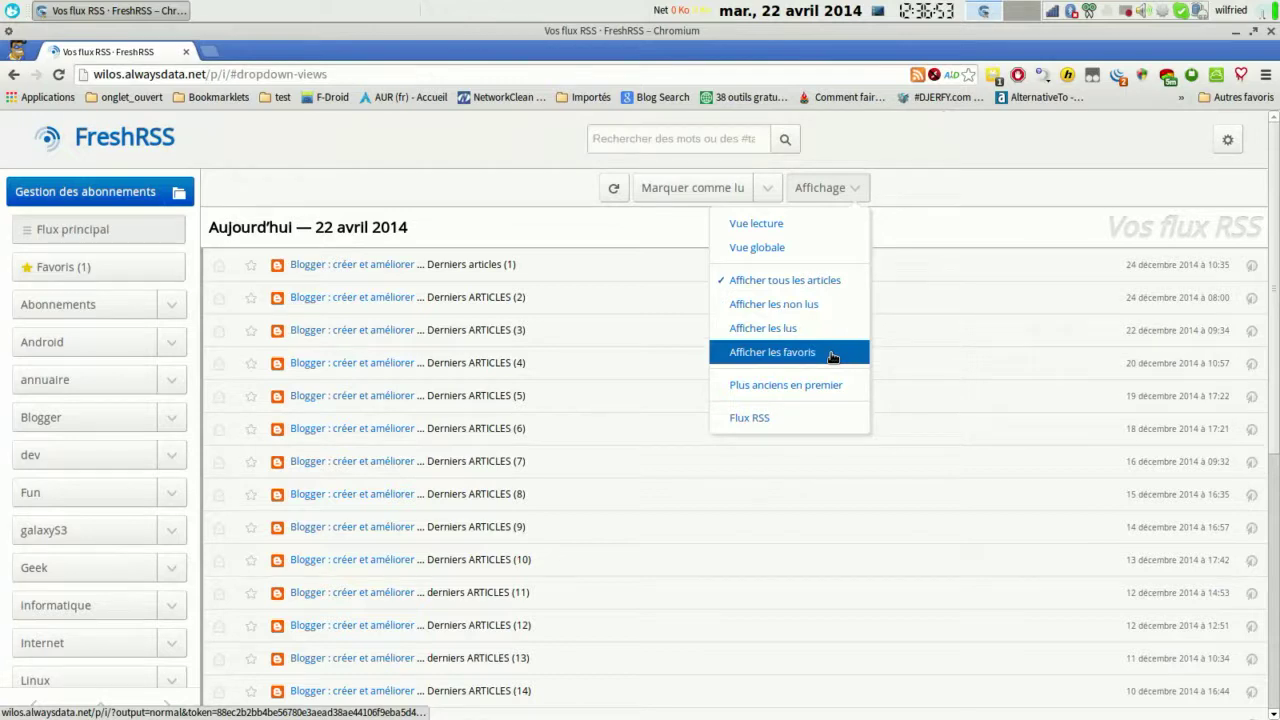
click(832, 354)
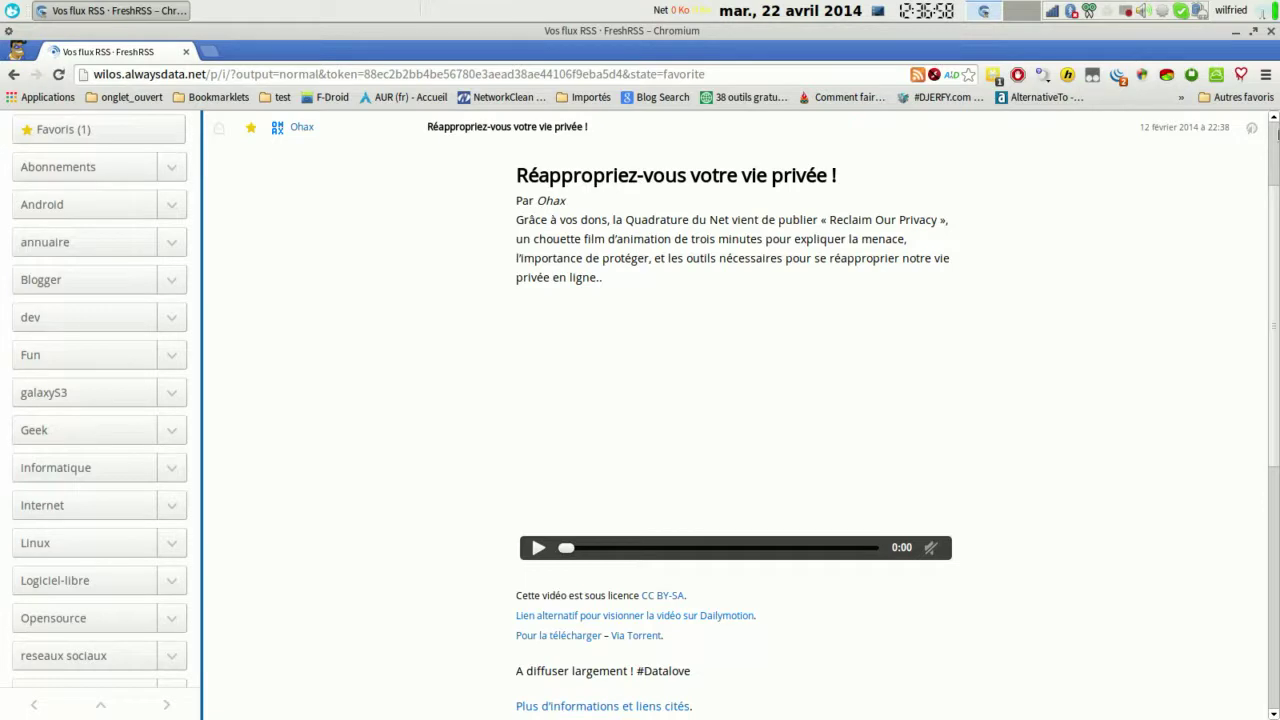
scroll(640, 400, down, 5)
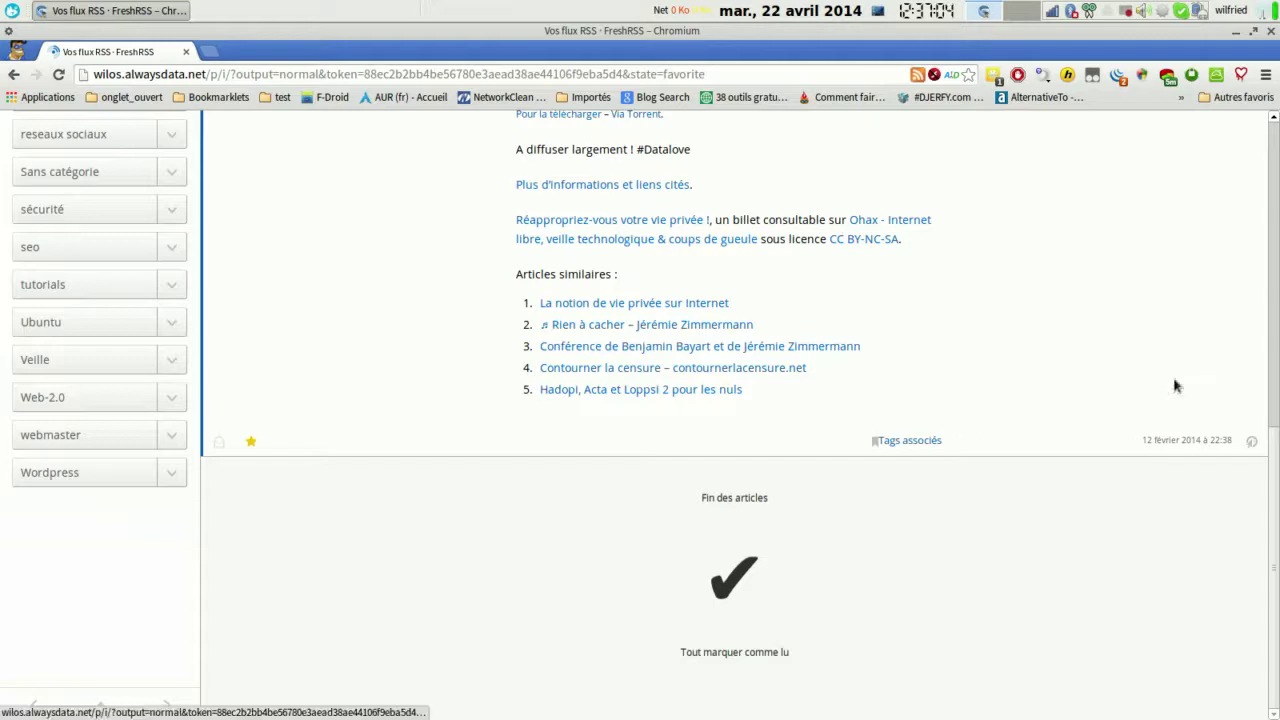
scroll(1256, 233, up, 5)
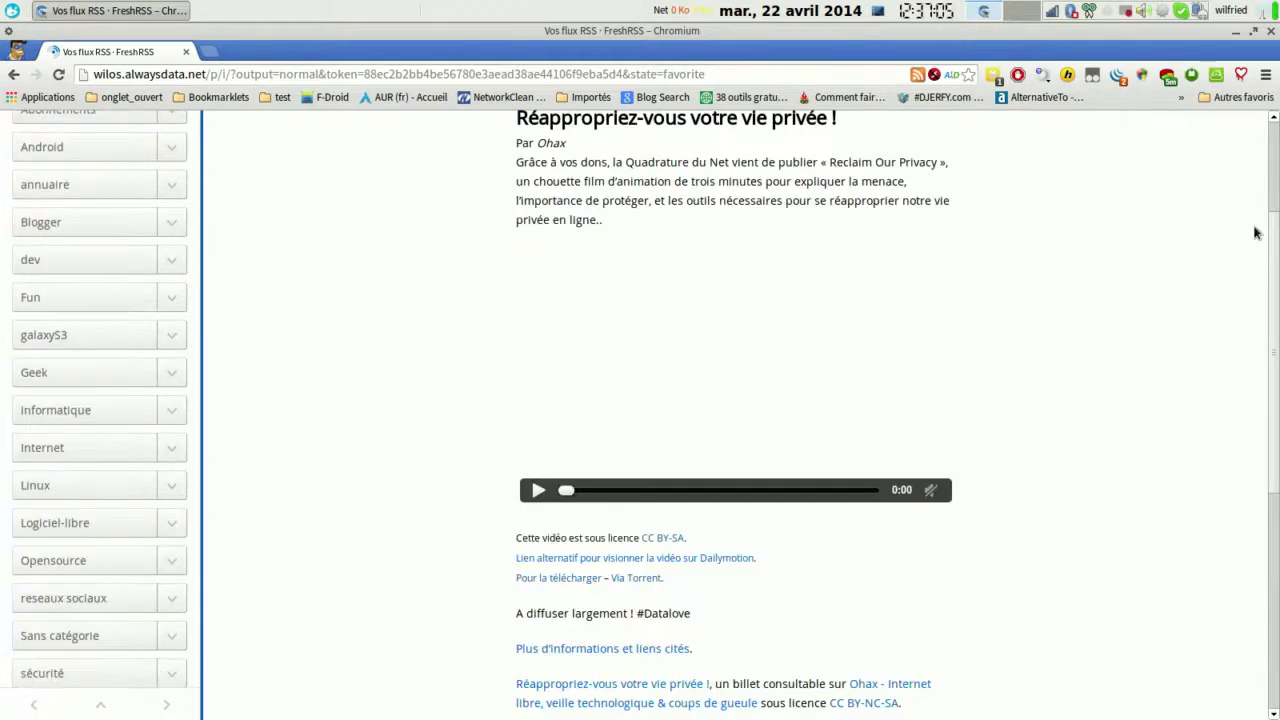
Sort the favourite articles with the oldest first (Plus anciens en premier)
scroll(1256, 233, up, 2)
click(820, 187)
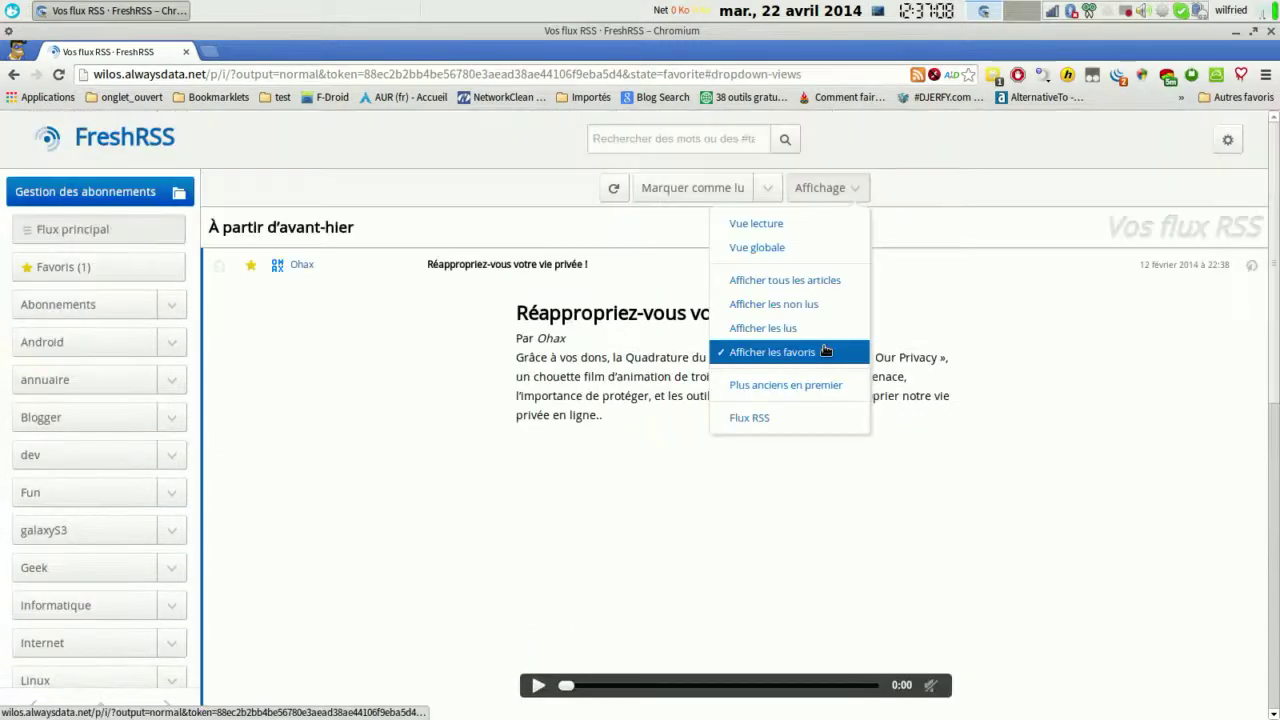
click(822, 385)
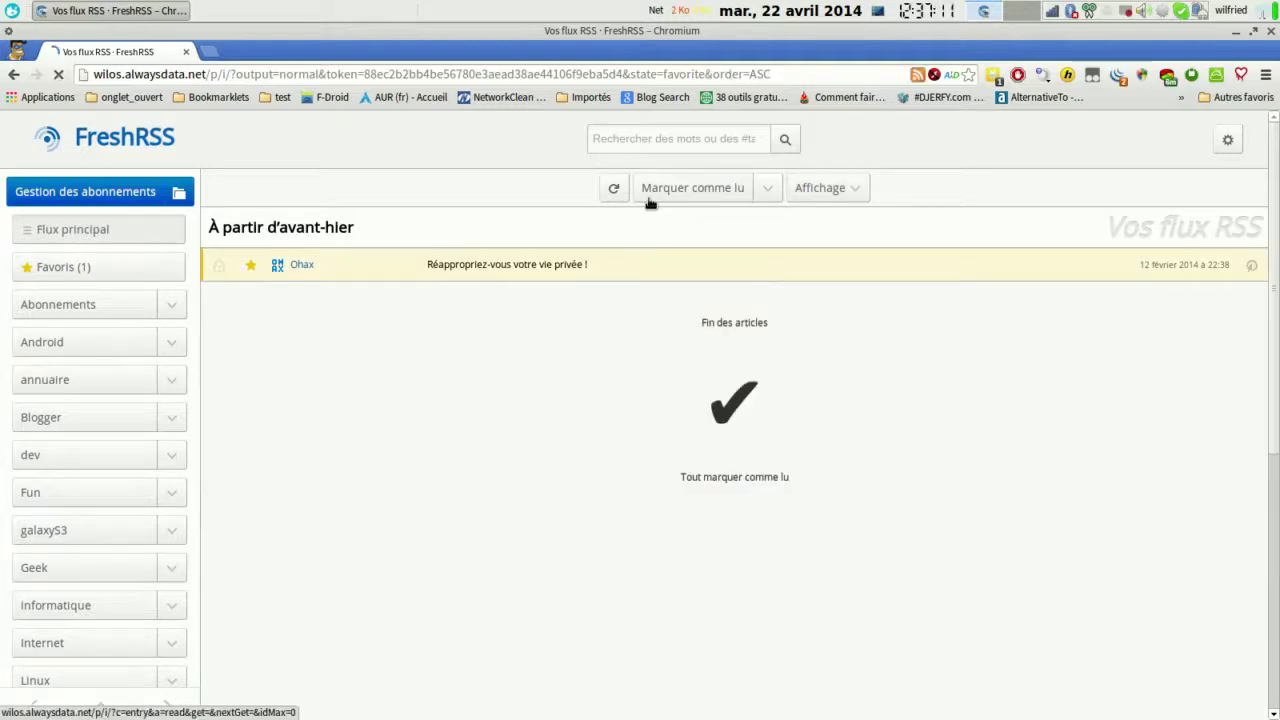
Return to the main feed (Flux principal) and sort its articles with the oldest first
click(75, 232)
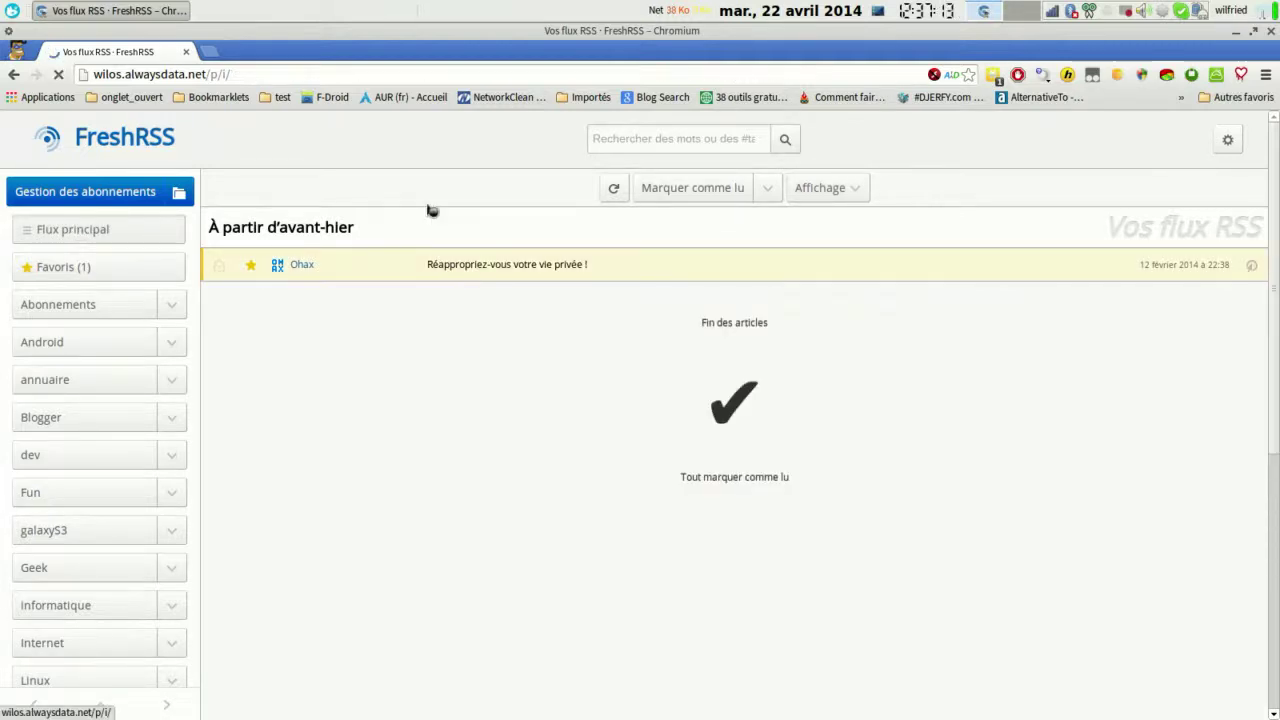
click(820, 187)
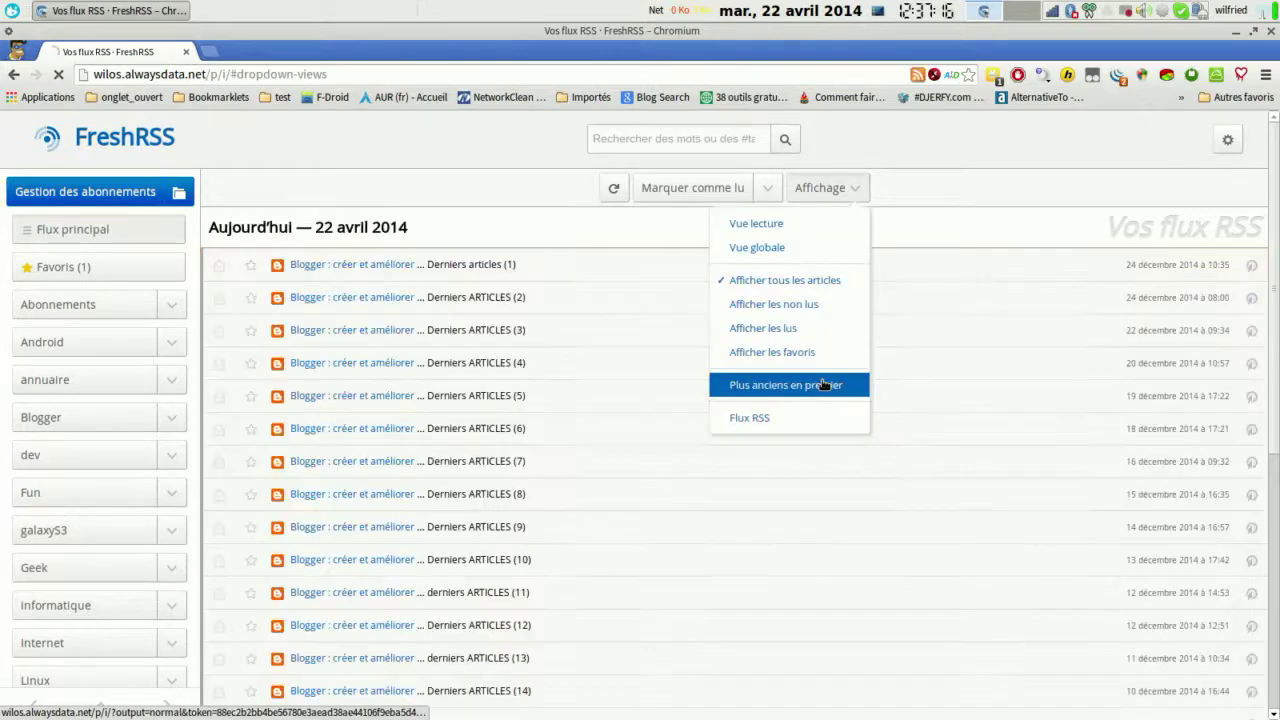
click(825, 384)
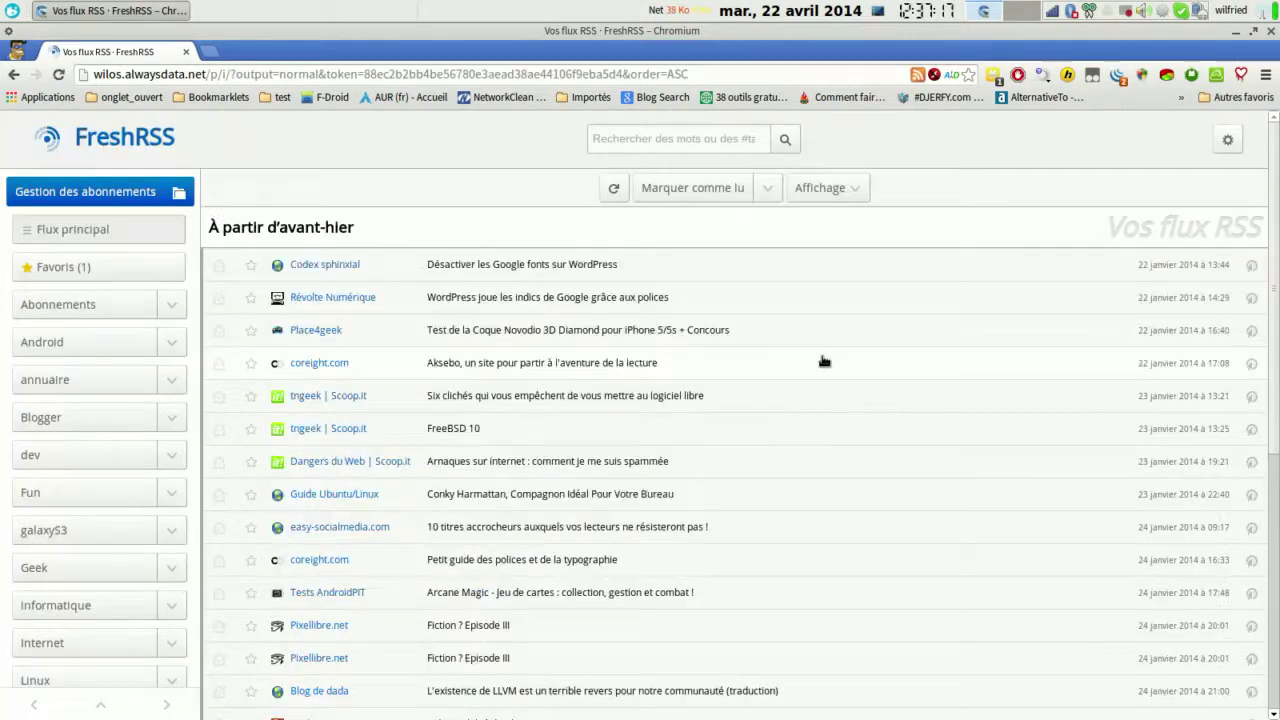
Open the RSS output (Flux RSS) of the main feed, look through its preview, and close that page
click(842, 188)
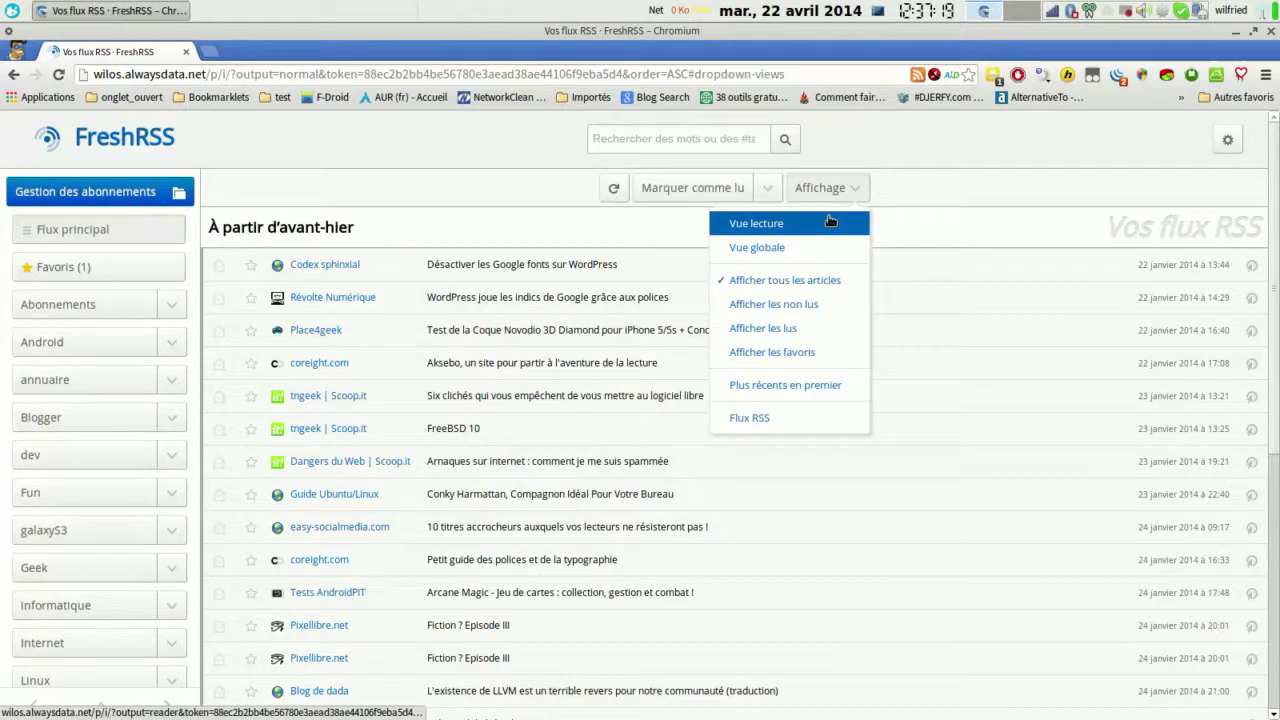
click(801, 420)
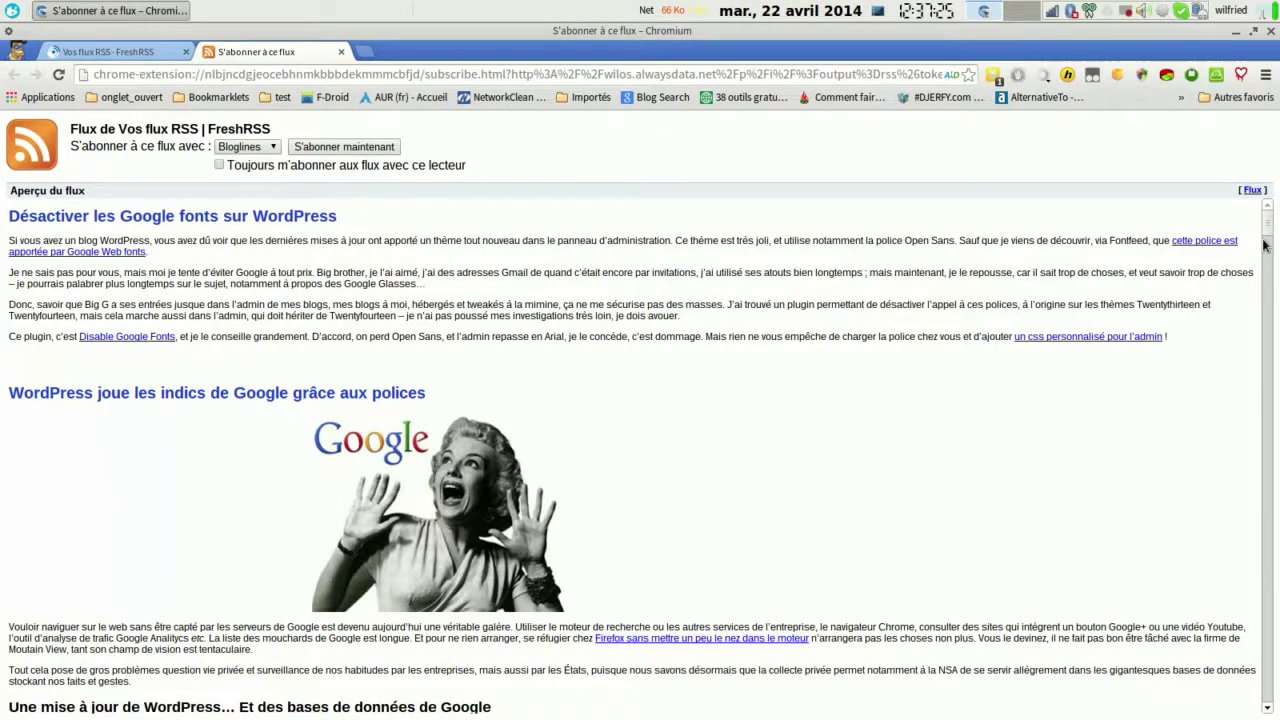
scroll(1274, 232, down, 2)
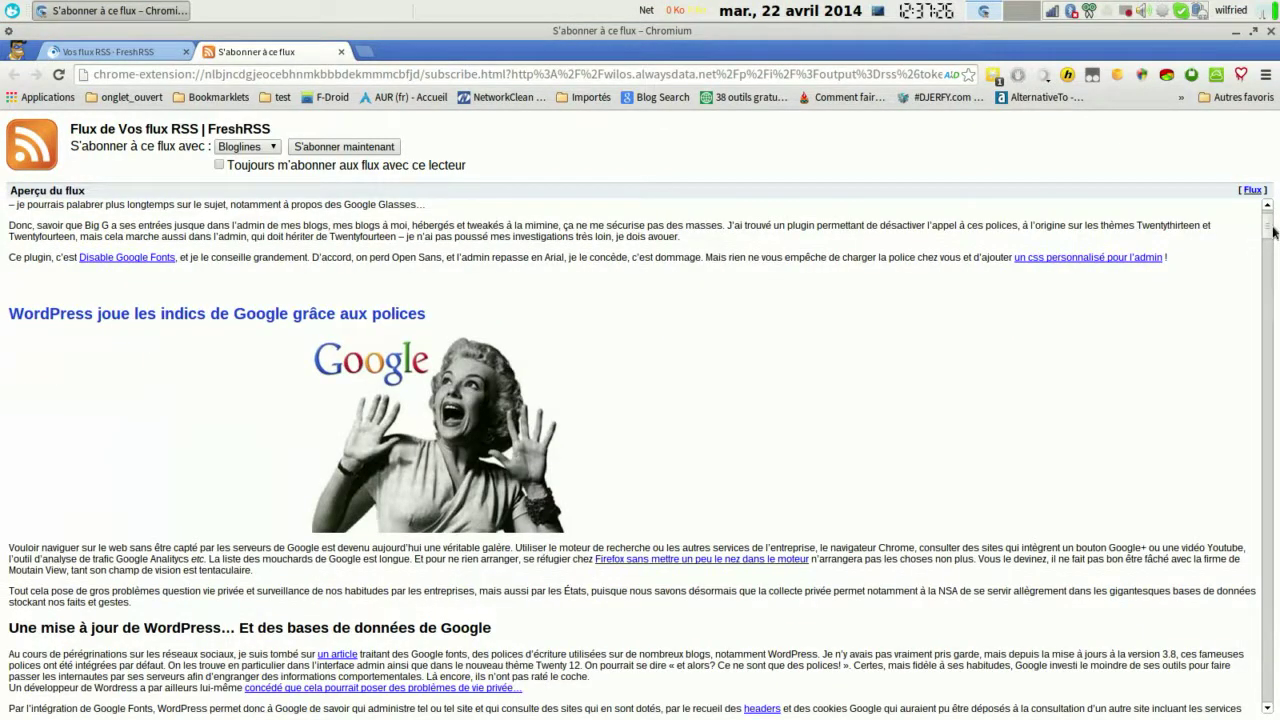
scroll(1274, 232, down, 10)
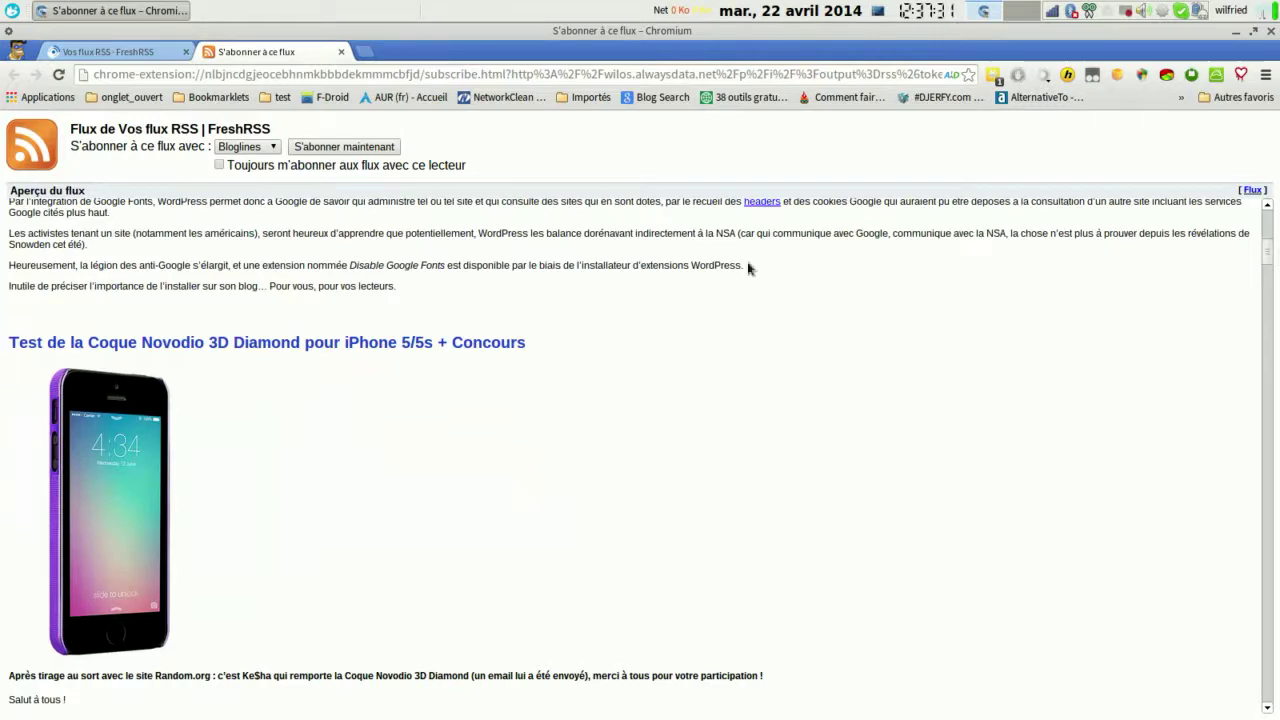
click(341, 52)
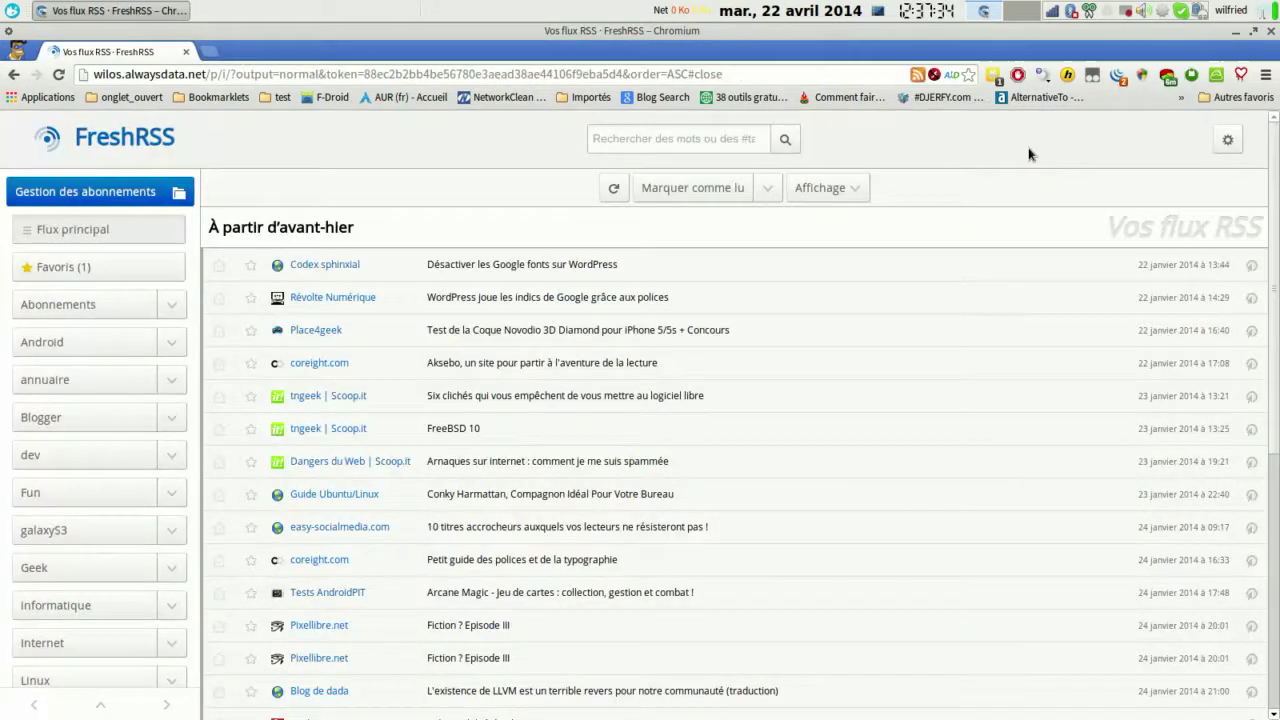
Search the articles for the tag #vie
click(652, 138)
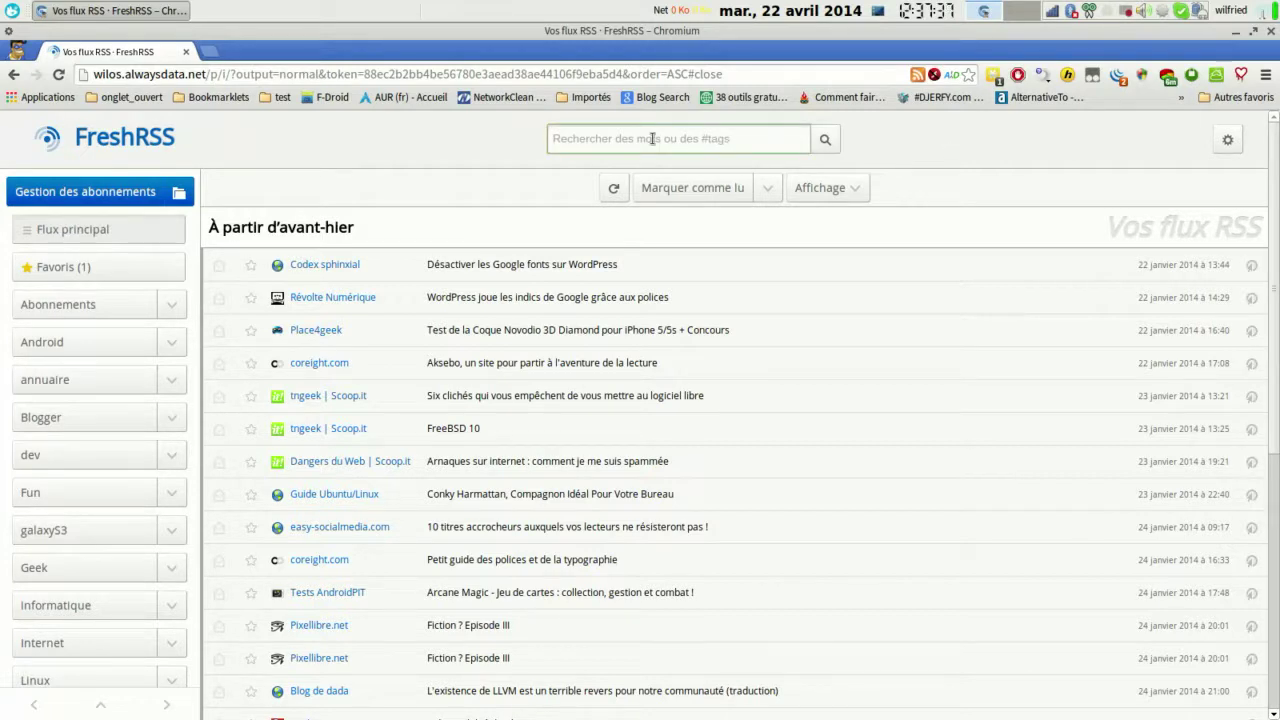
text(#vie)
key(Return)
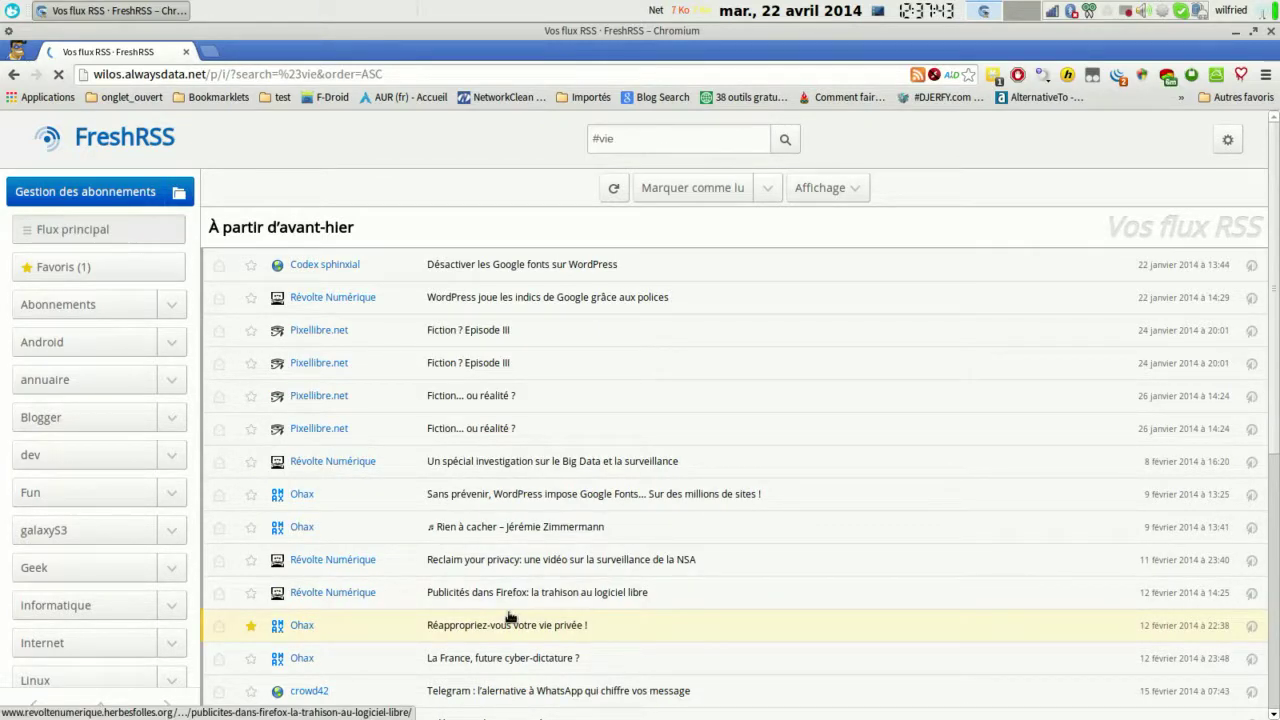
Clear the #vie term from the article search field
click(715, 126)
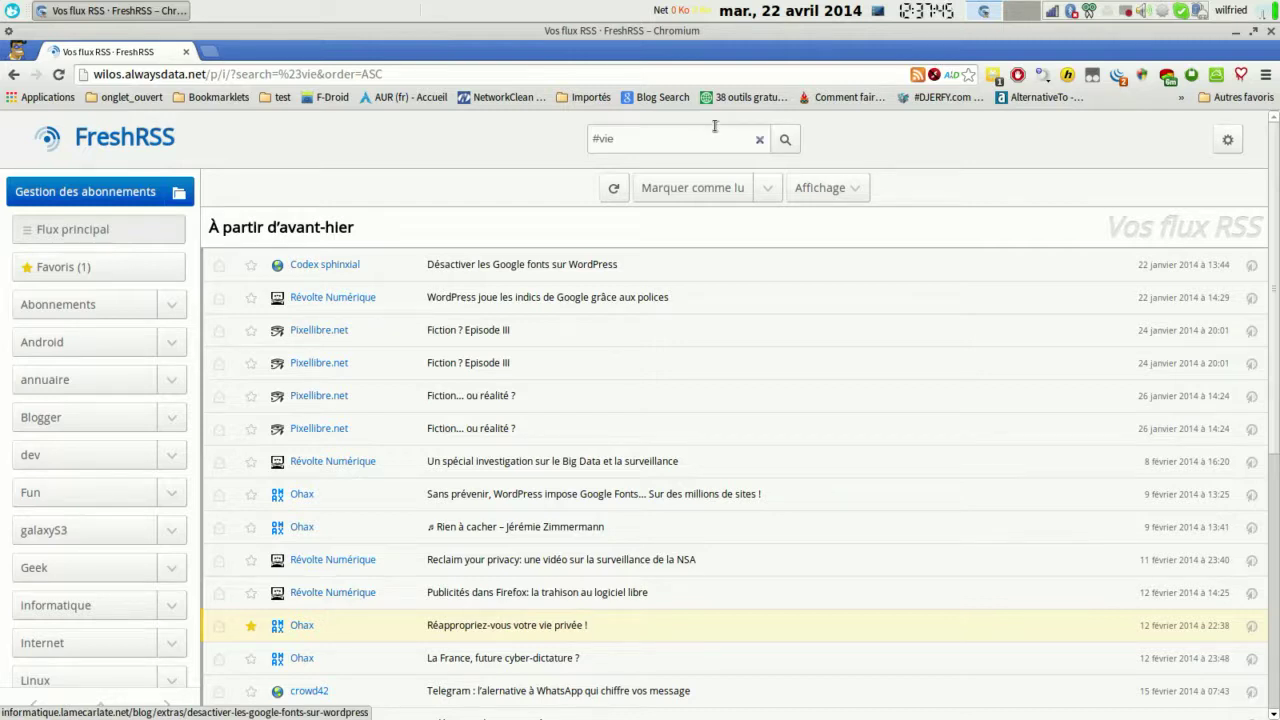
click(745, 139)
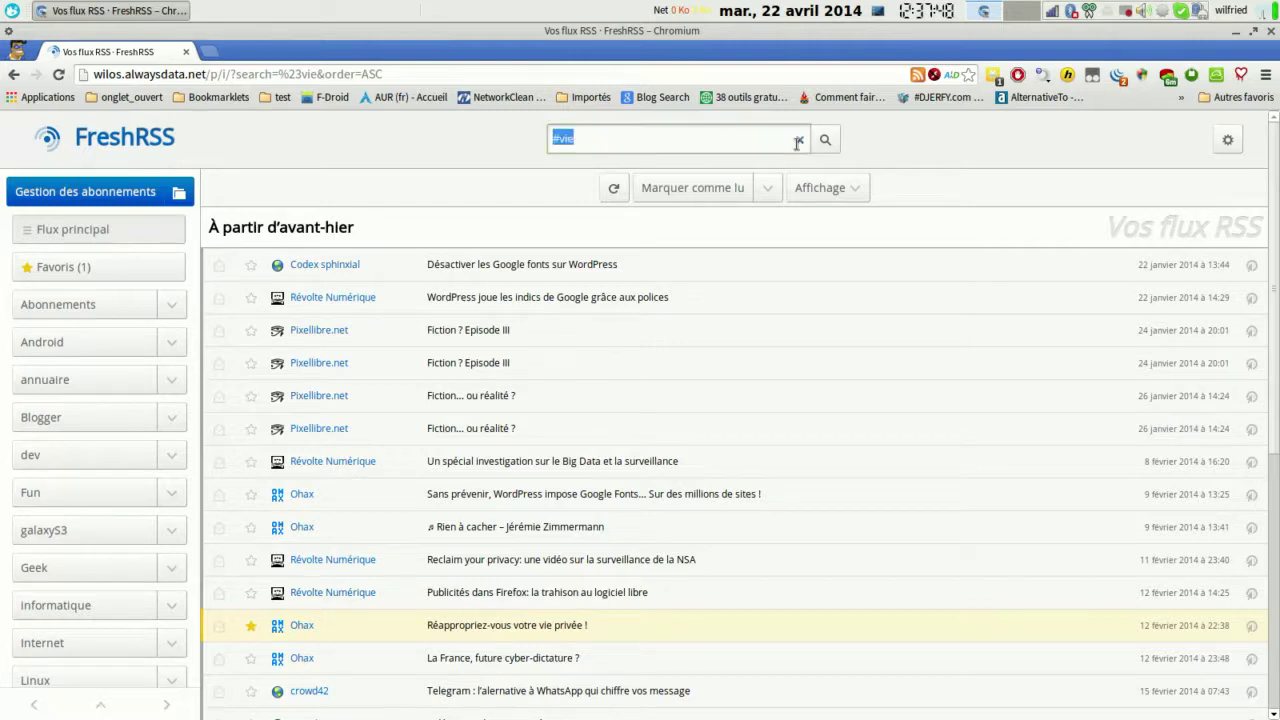
click(798, 141)
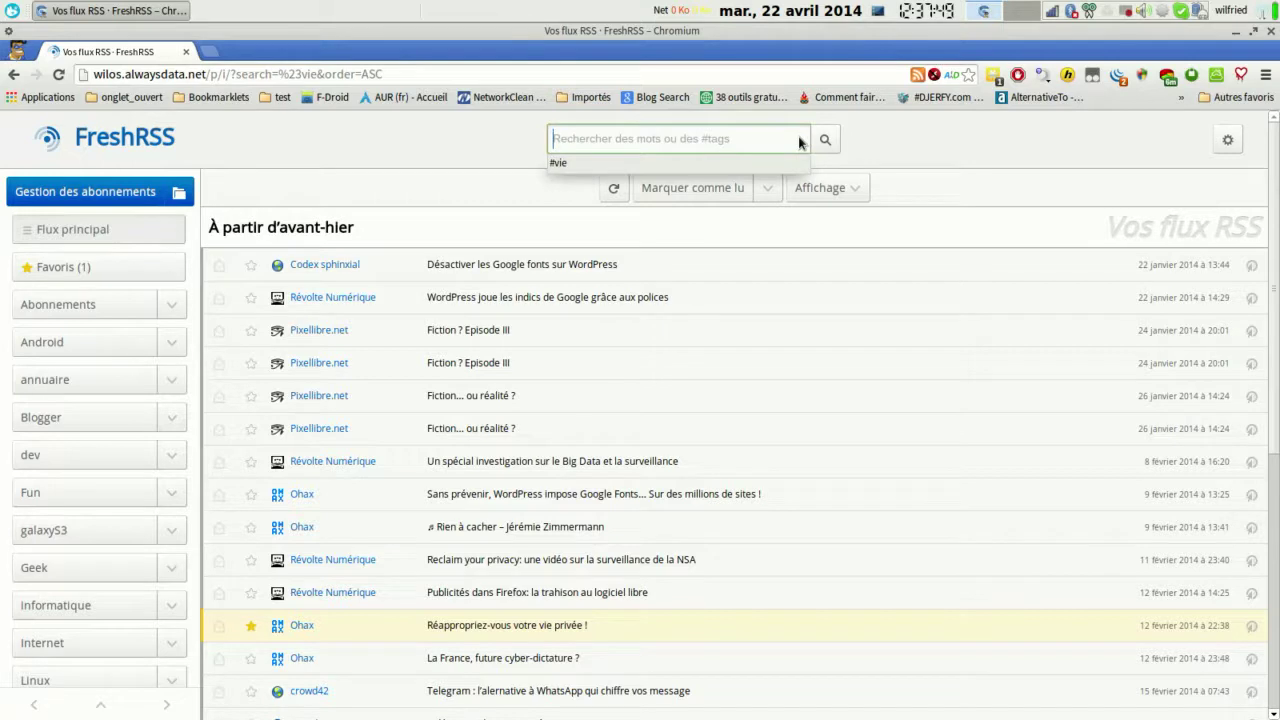
Open the reading (Lecture) configuration, set the theme to Flat design and save it
click(848, 138)
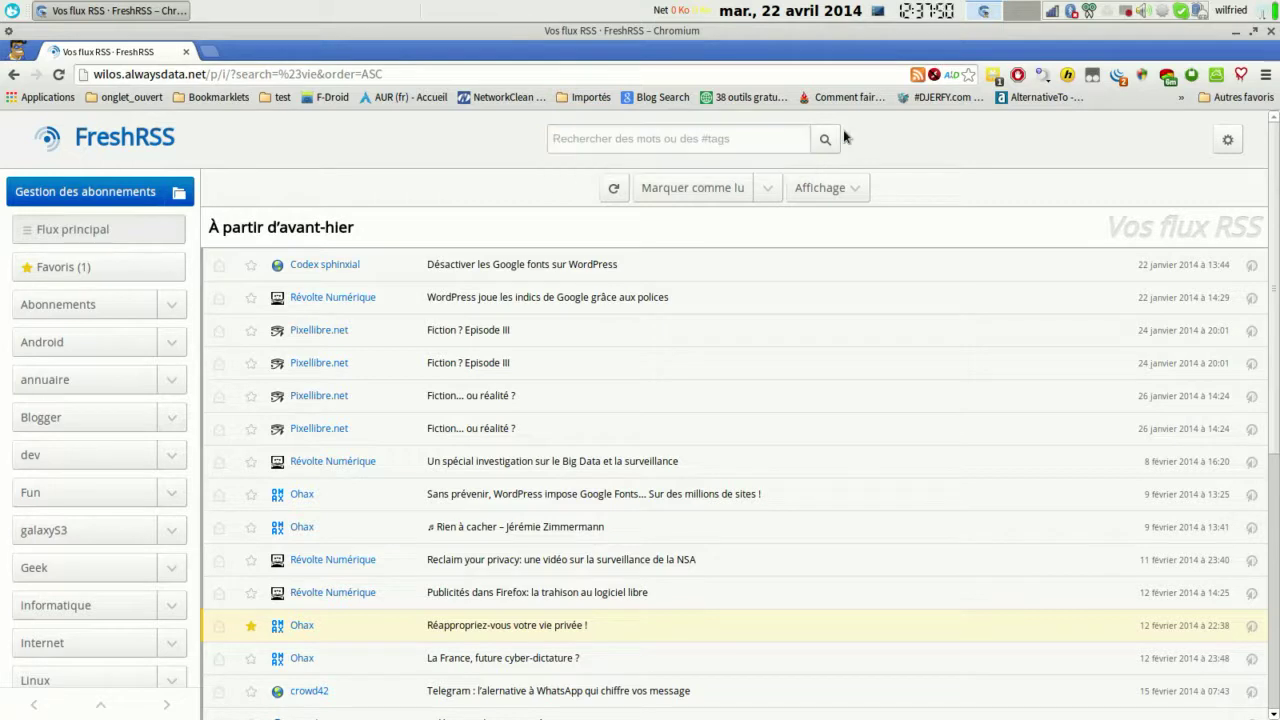
click(1222, 134)
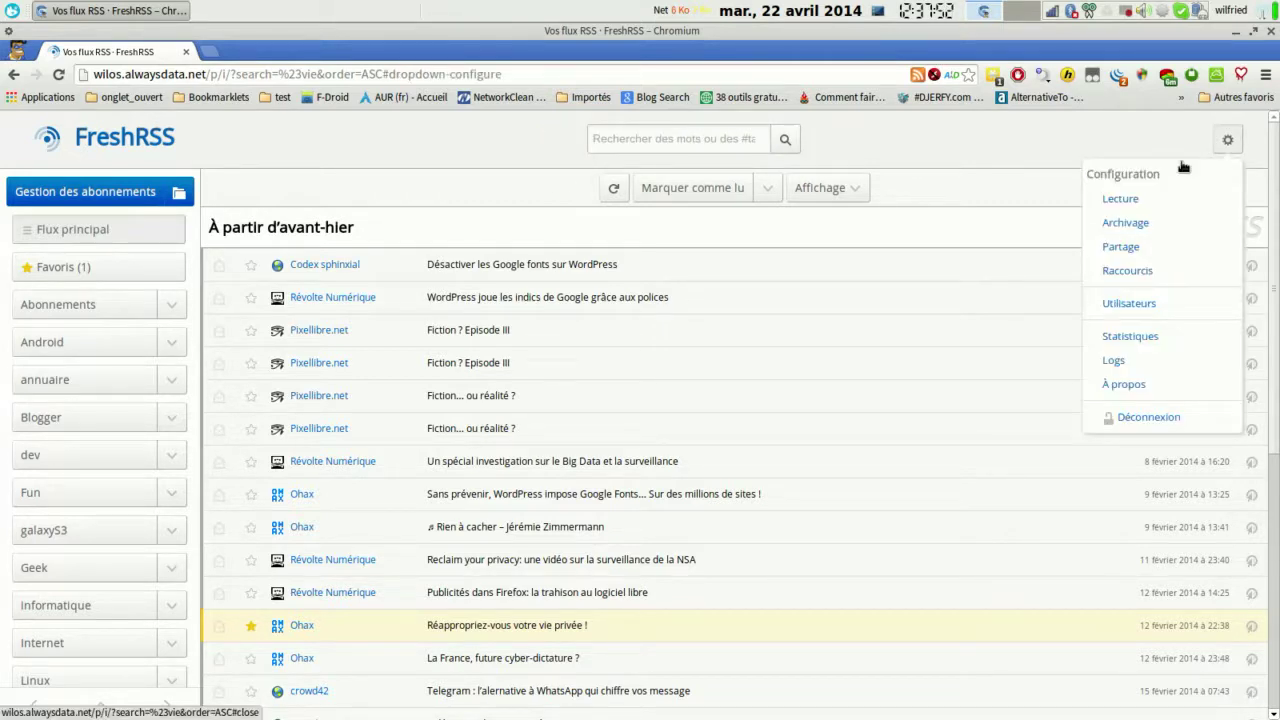
click(1120, 198)
click(514, 296)
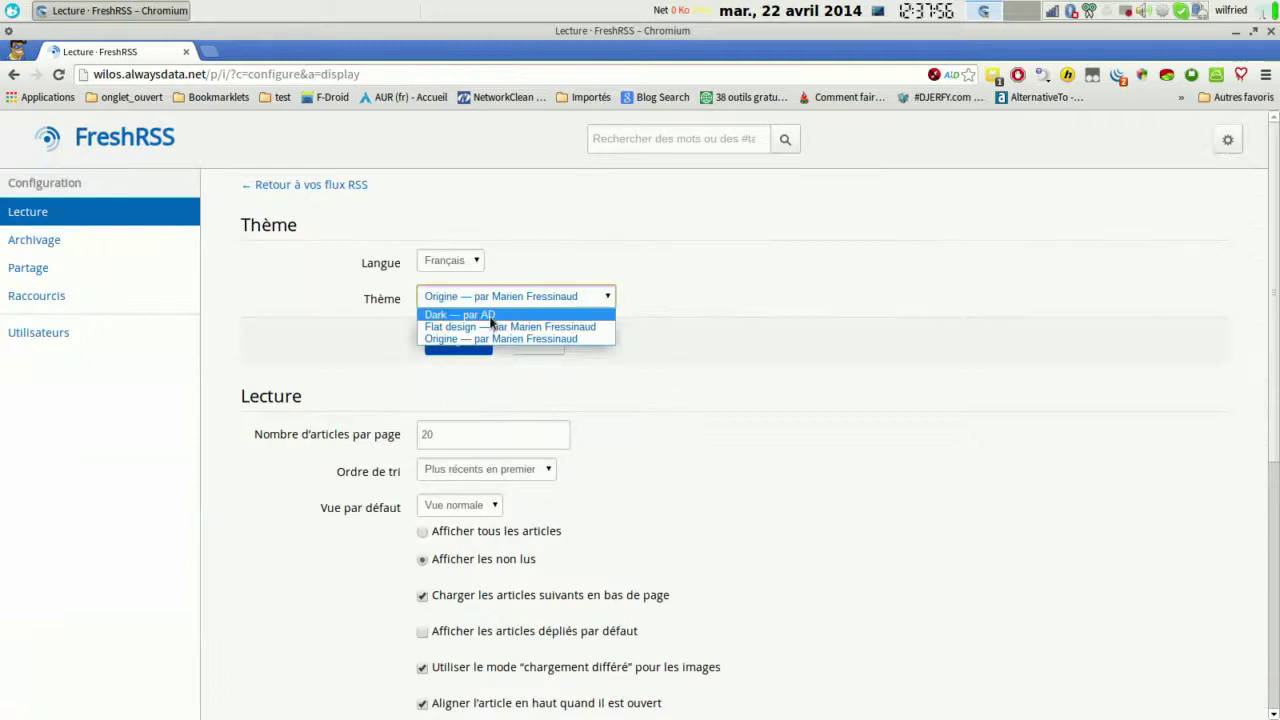
click(465, 327)
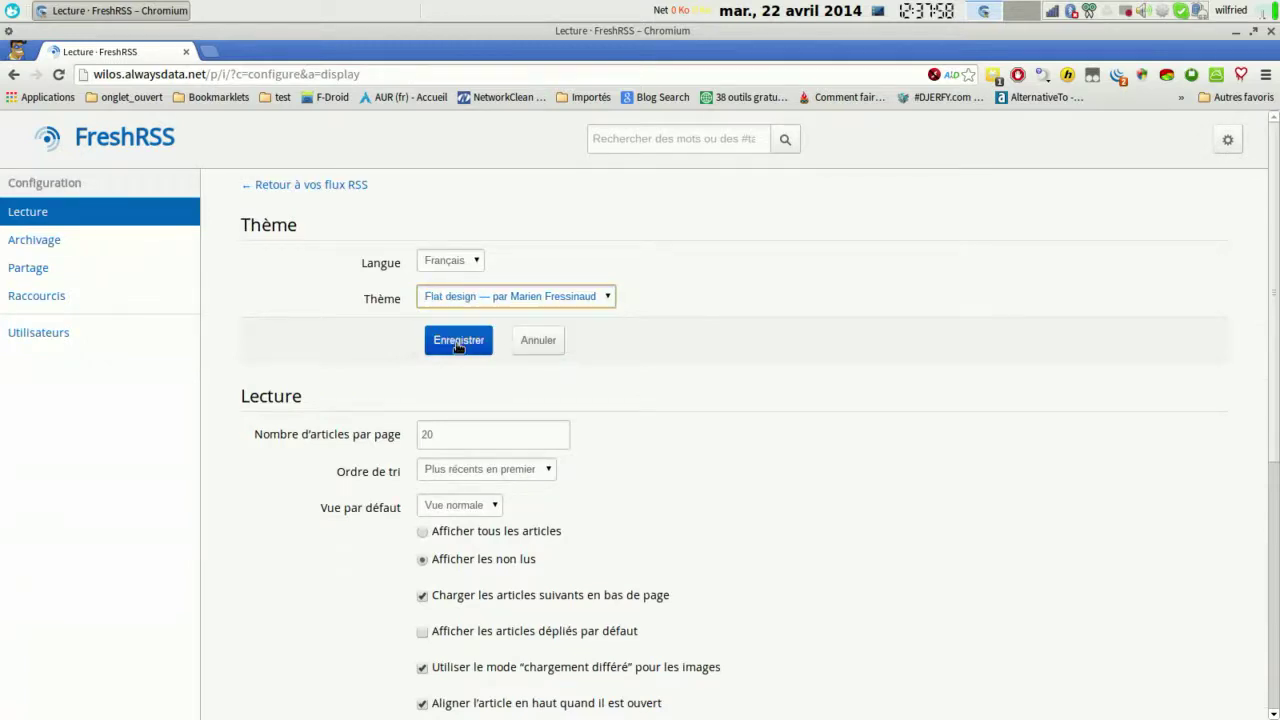
click(458, 342)
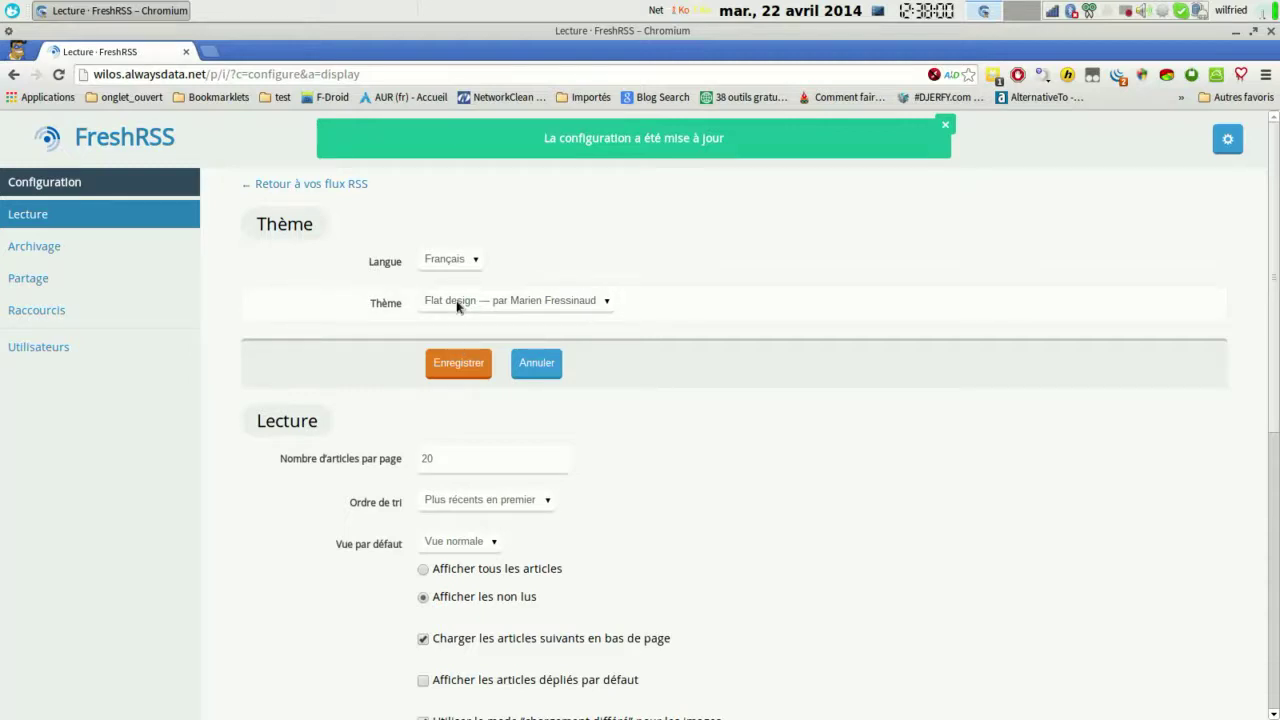
Change the theme to Dark — par AD and save the configuration
click(456, 306)
click(458, 320)
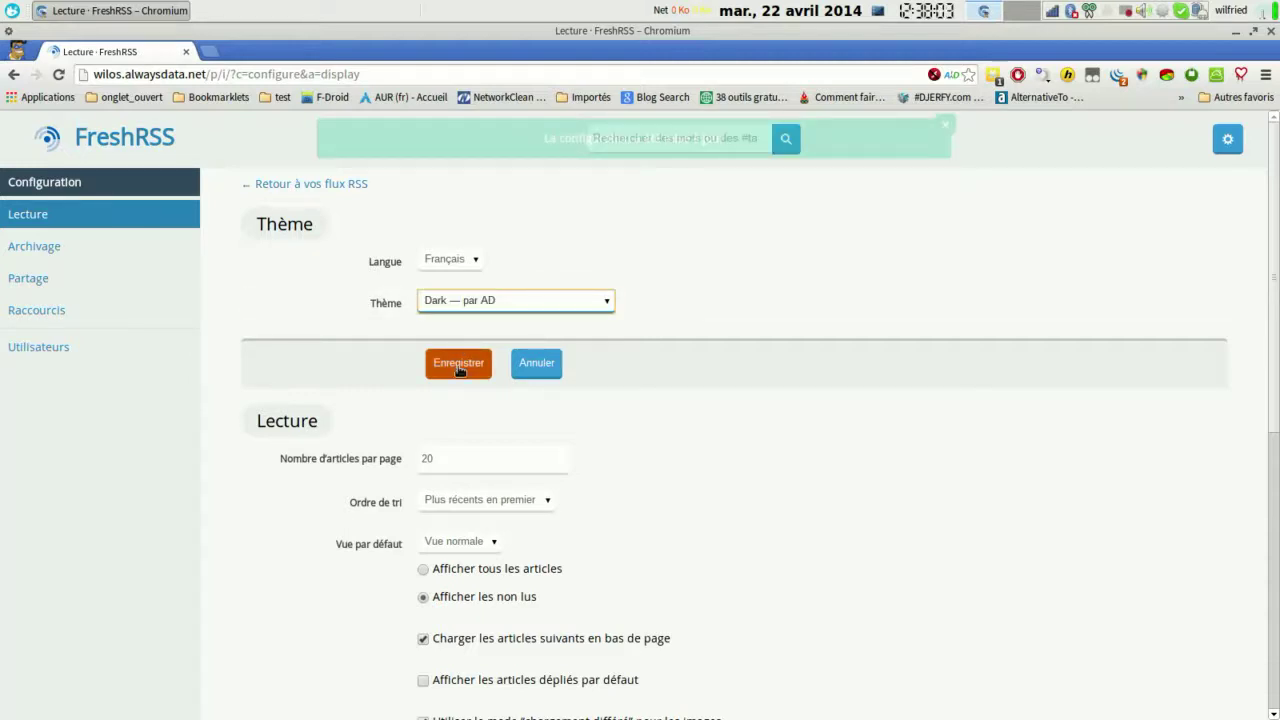
click(459, 371)
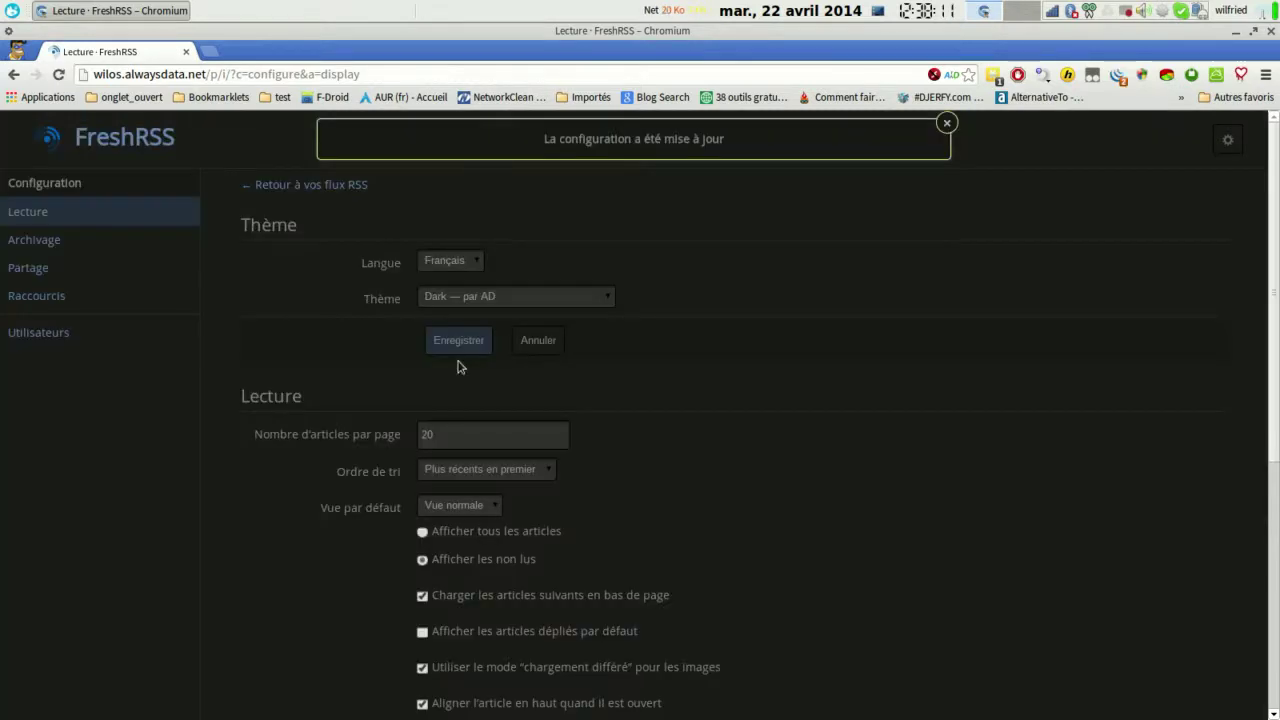
Switch the theme back to Flat design and save the configuration
click(447, 302)
click(446, 333)
click(446, 333)
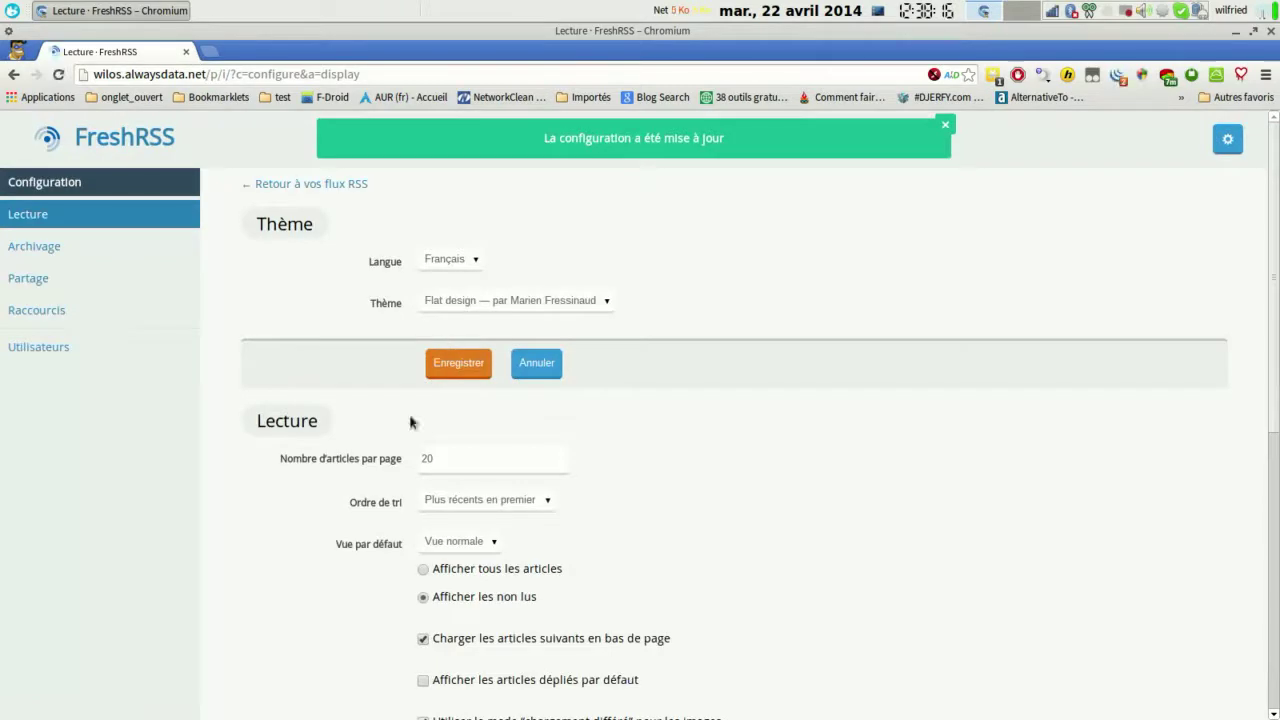
Set the default sort order to Plus anciens en premier, keeping Vue normale and Afficher les non lus for the default view
scroll(410, 423, down, 5)
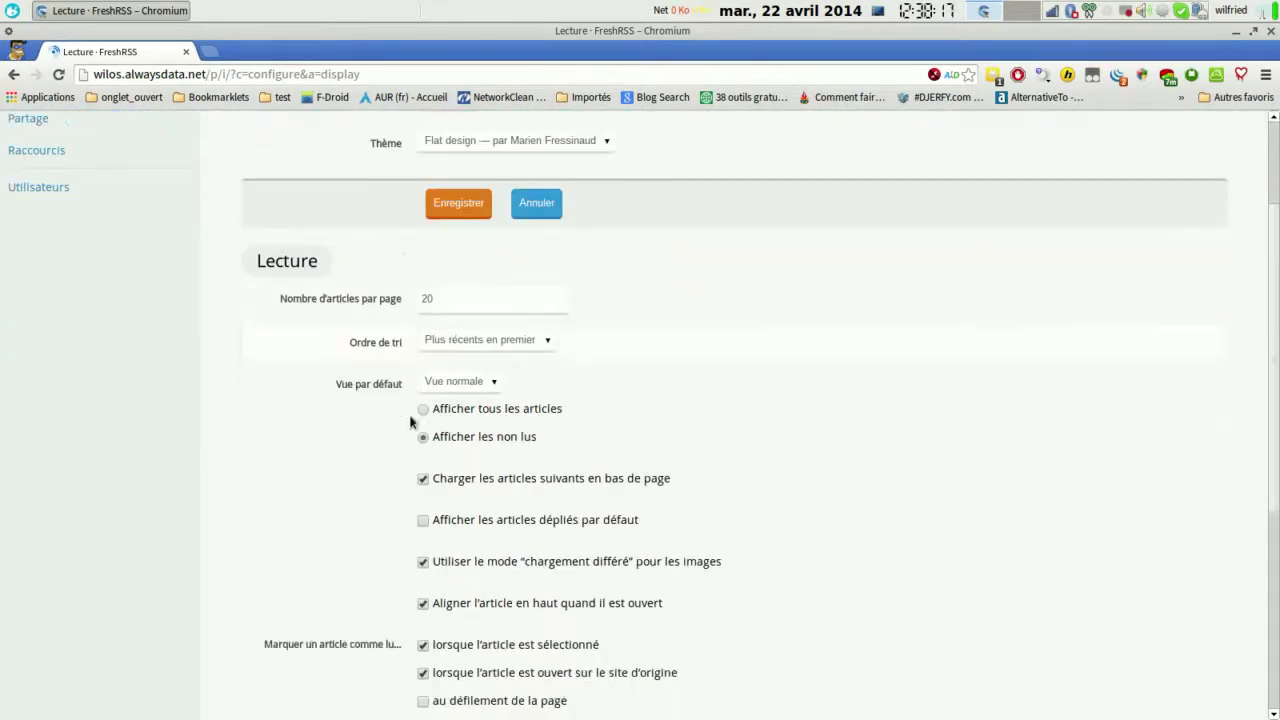
click(493, 284)
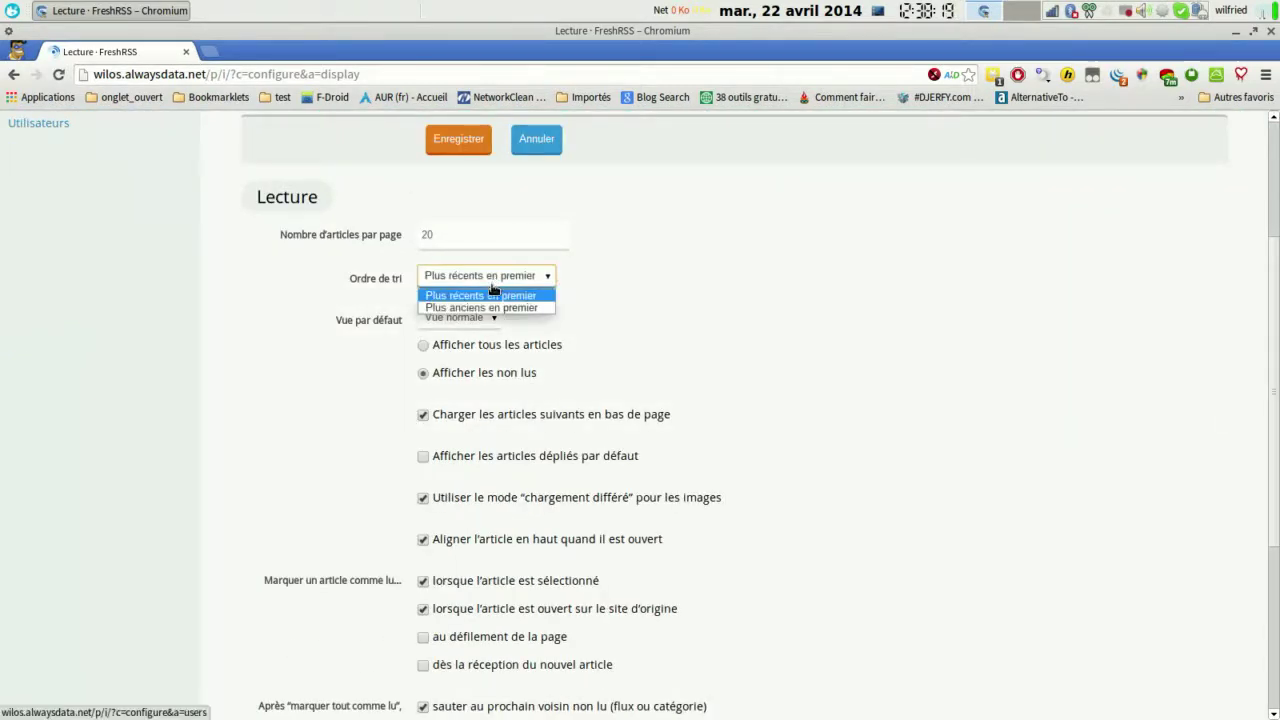
click(493, 307)
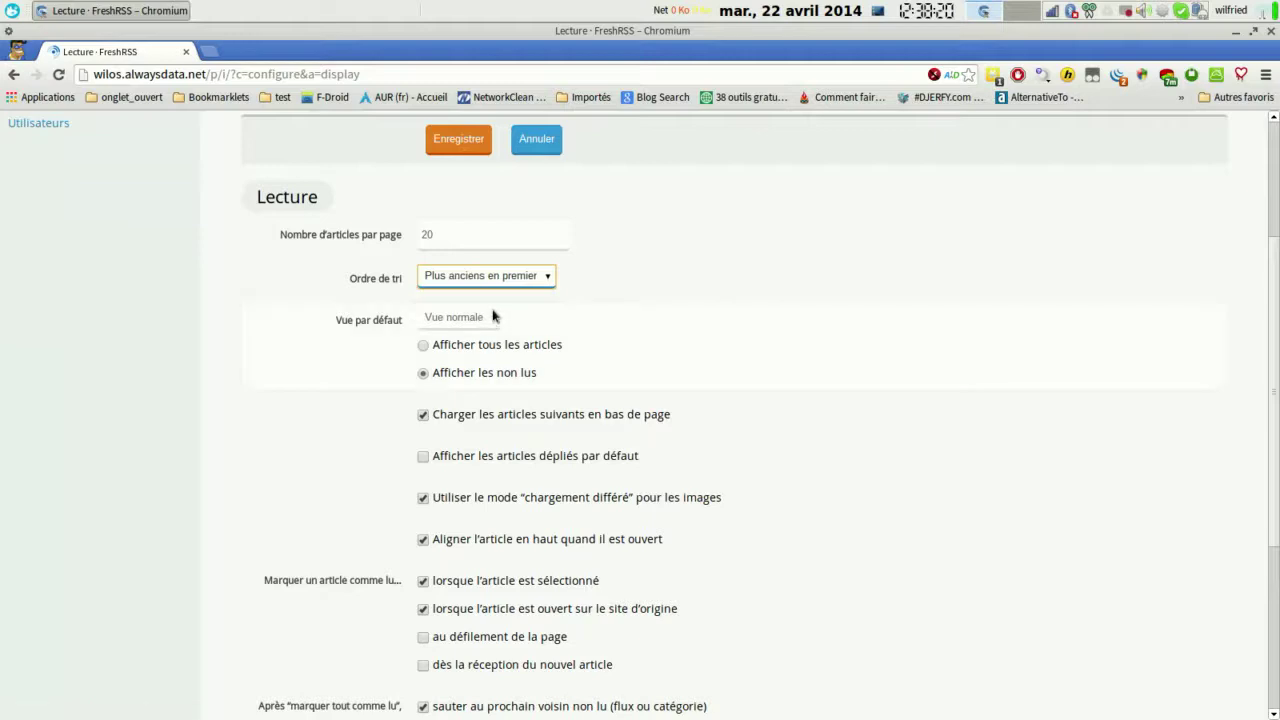
click(421, 377)
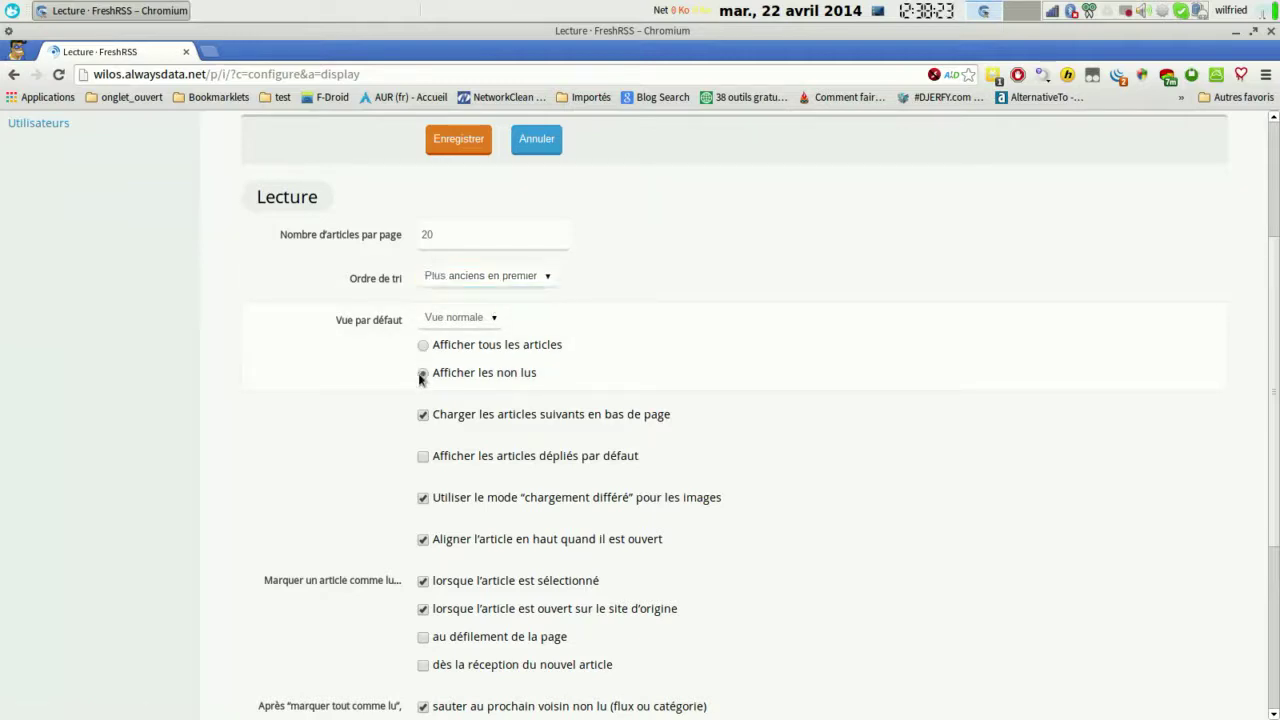
click(490, 319)
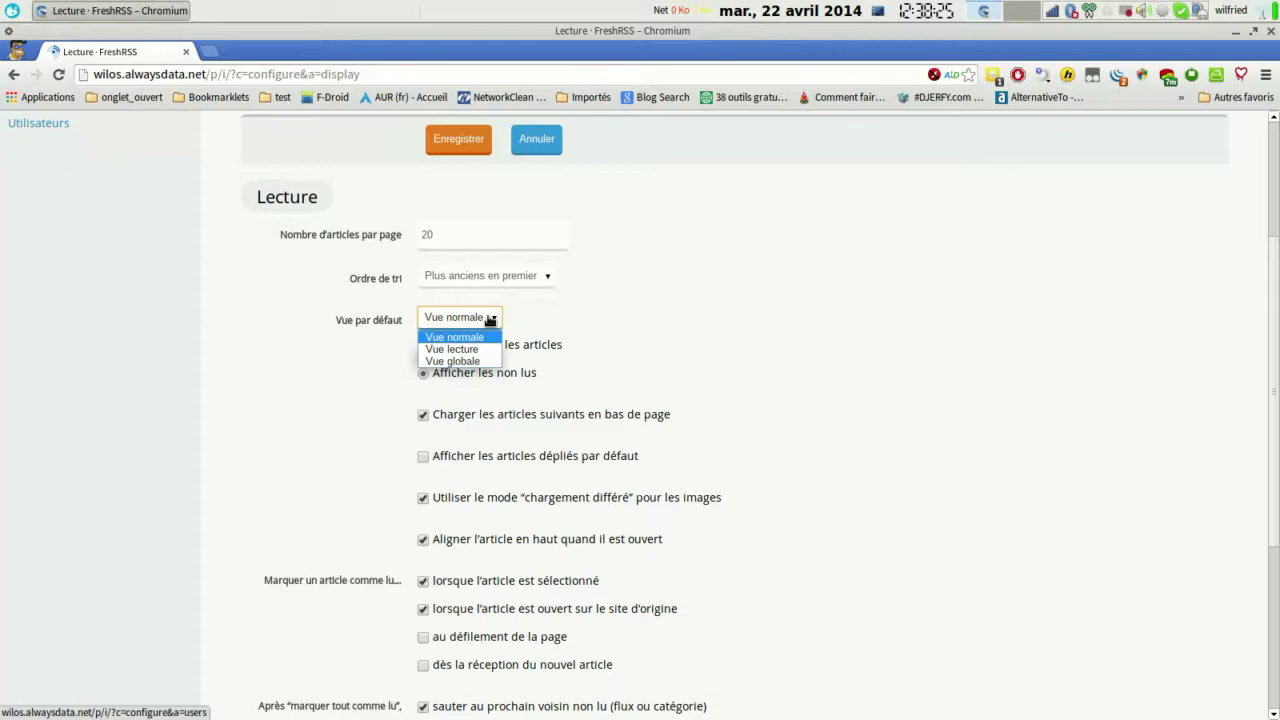
click(490, 319)
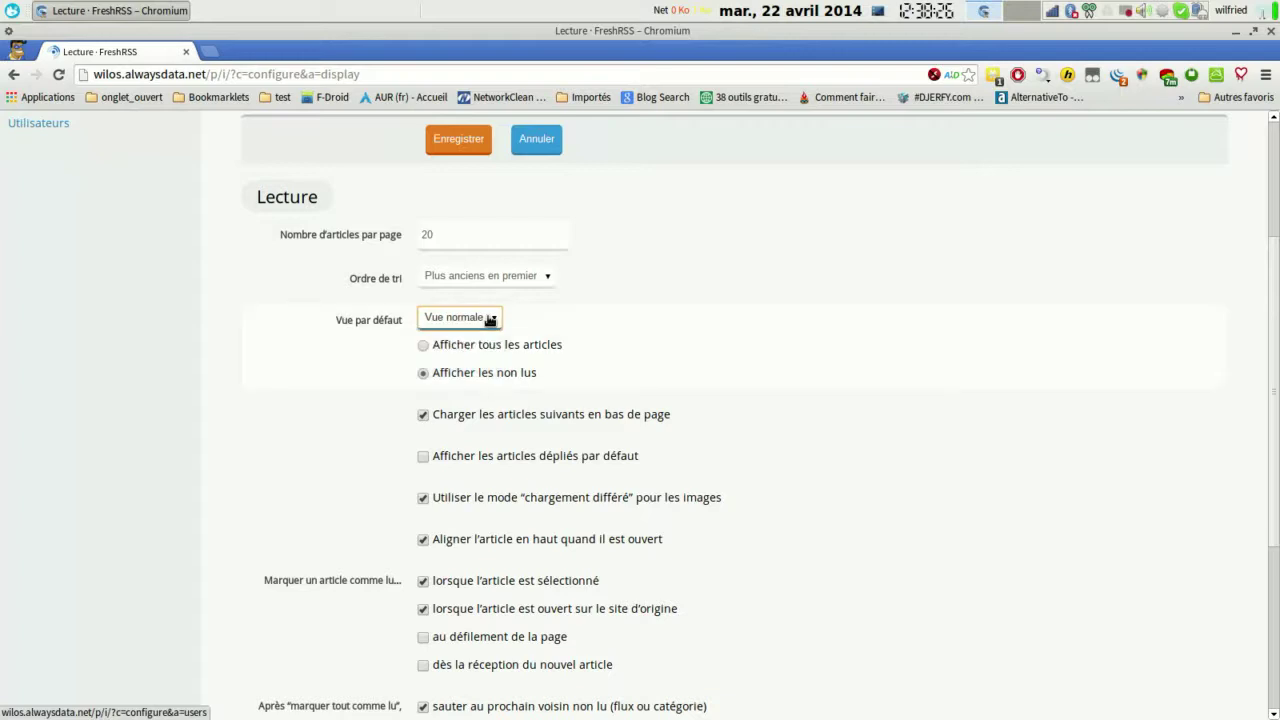
Enable showing articles expanded by default and disable deferred loading (chargement différé) of images
click(423, 459)
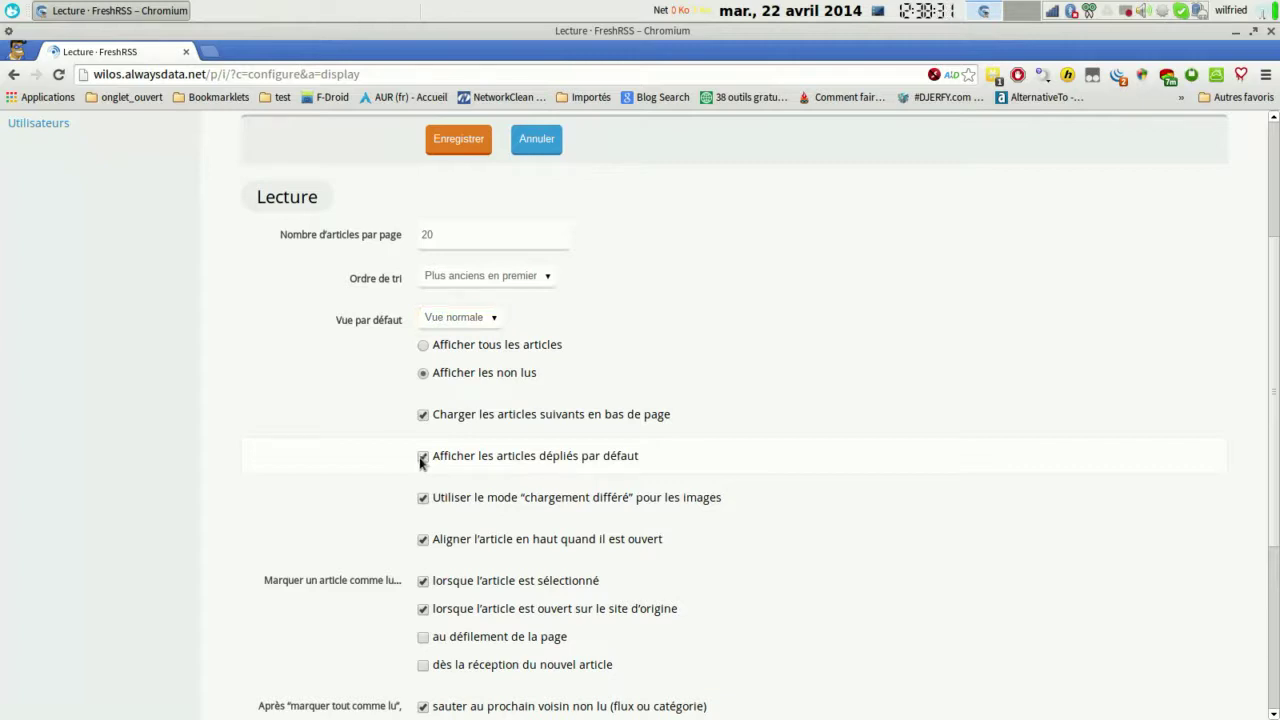
click(423, 500)
scroll(1178, 468, down, 3)
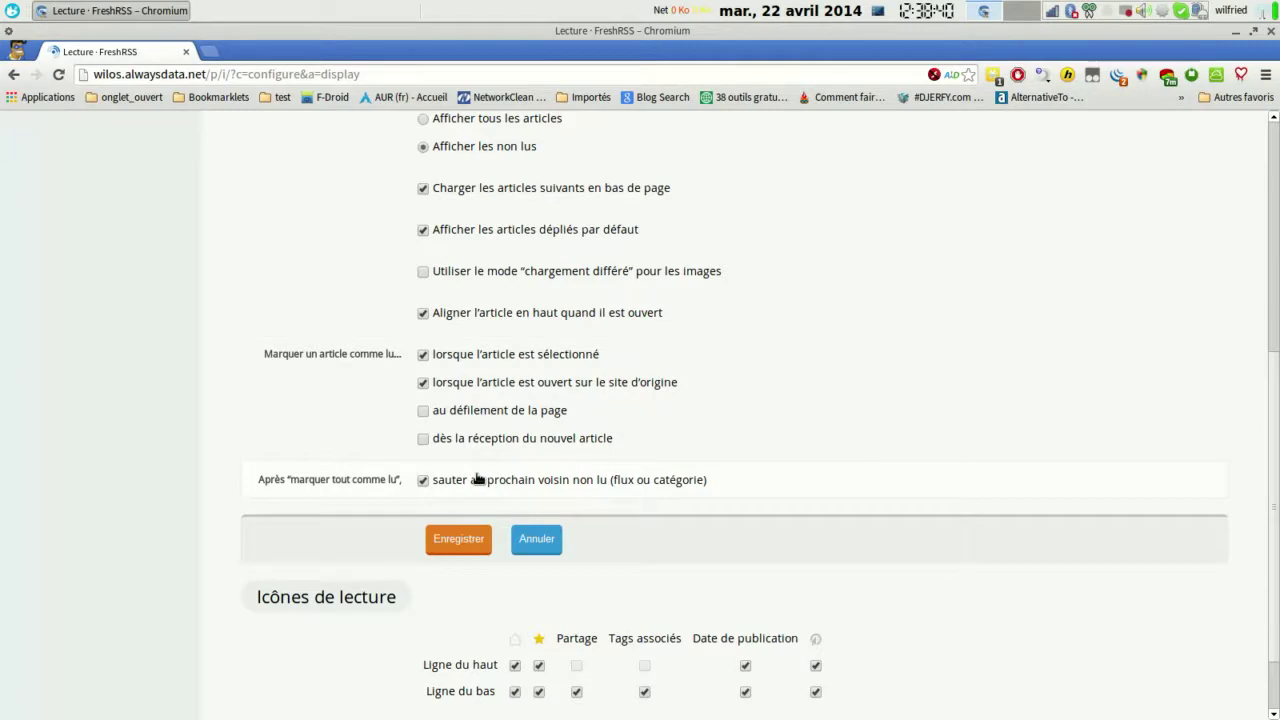
Turn off the original-site link icon for the top line (Ligne du haut) of the reading icons and save the settings
scroll(1274, 450, down, 1)
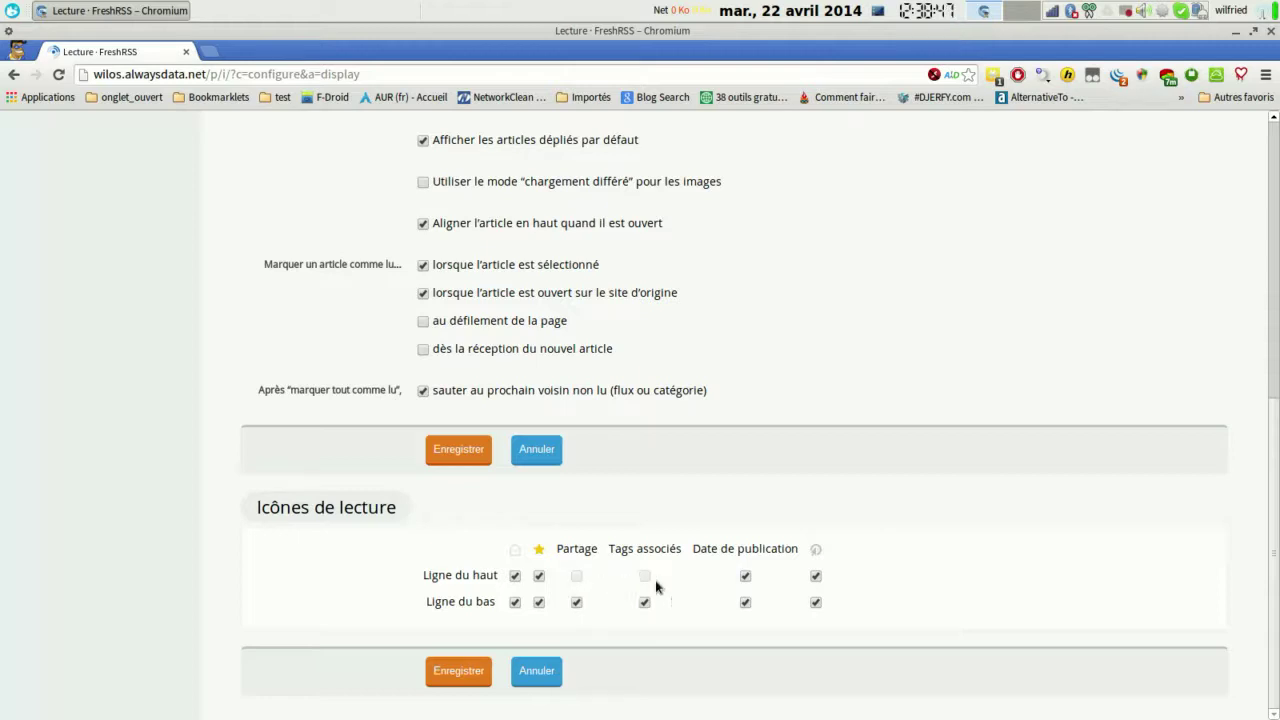
click(815, 577)
click(462, 665)
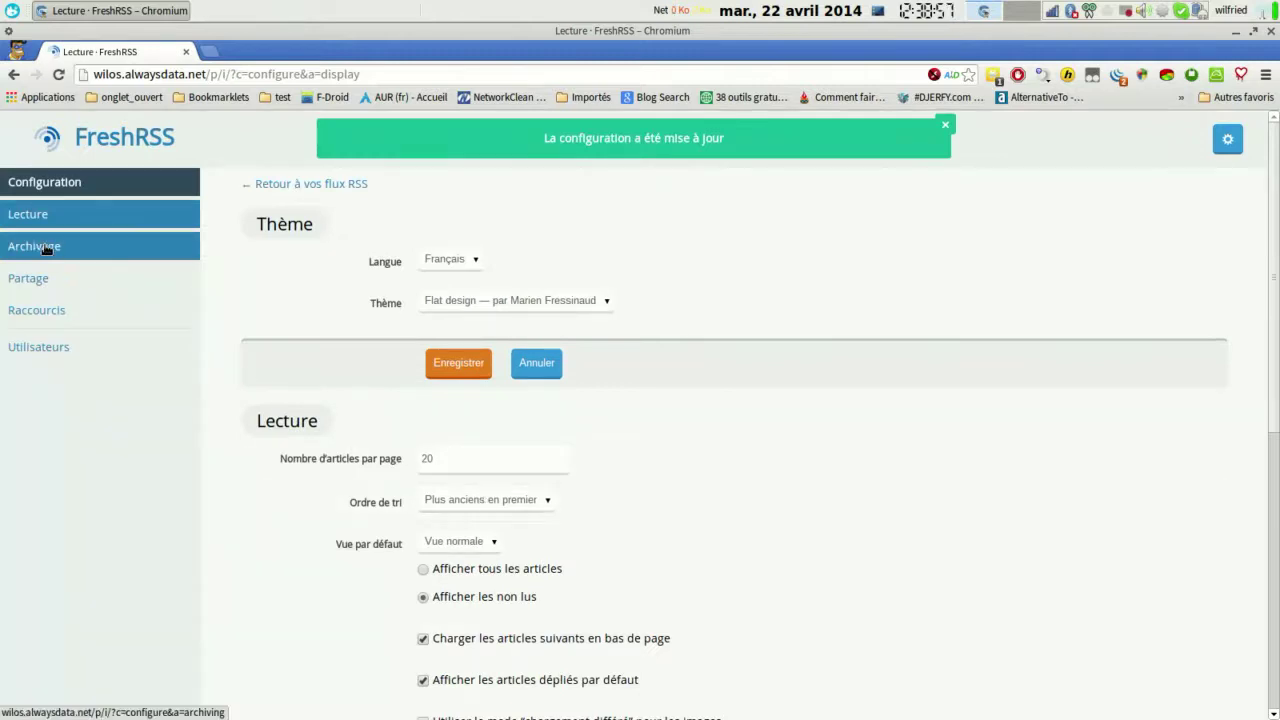
In the archiving (Archivage) settings, set articles to be deleted after 1 month and keep the minimum number per feed at 0
click(40, 249)
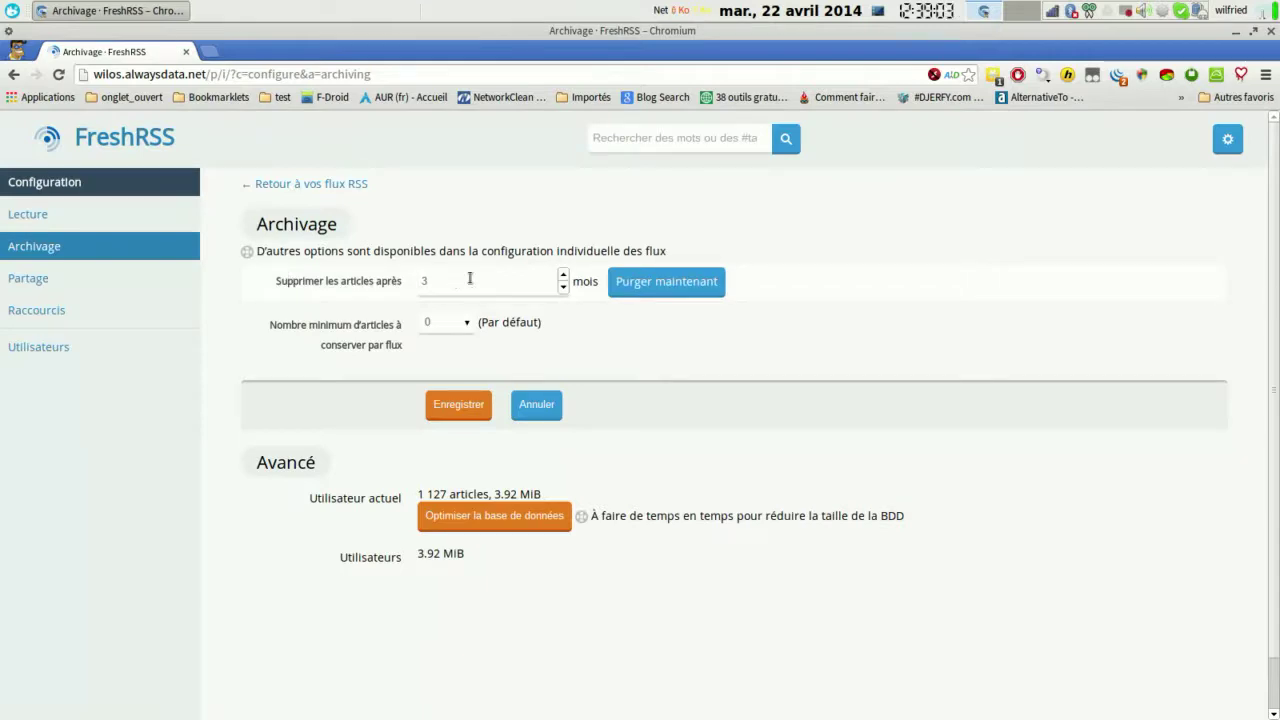
click(564, 288)
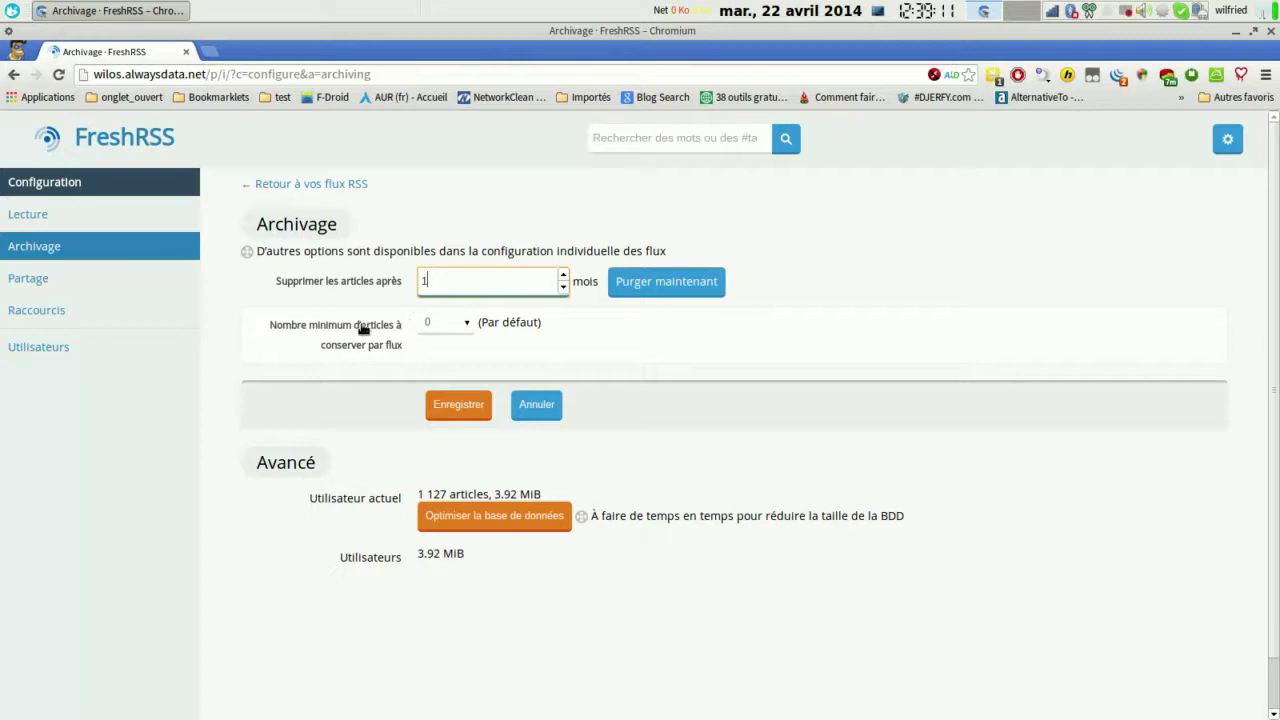
click(466, 325)
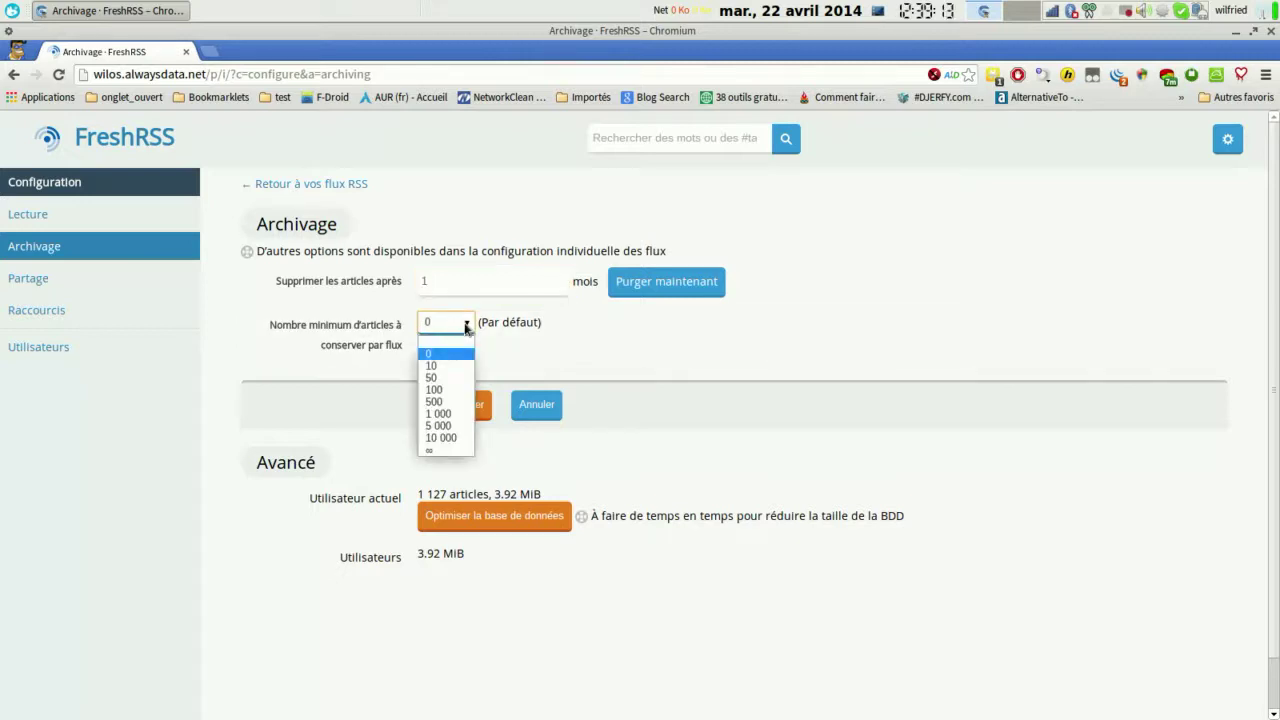
click(466, 326)
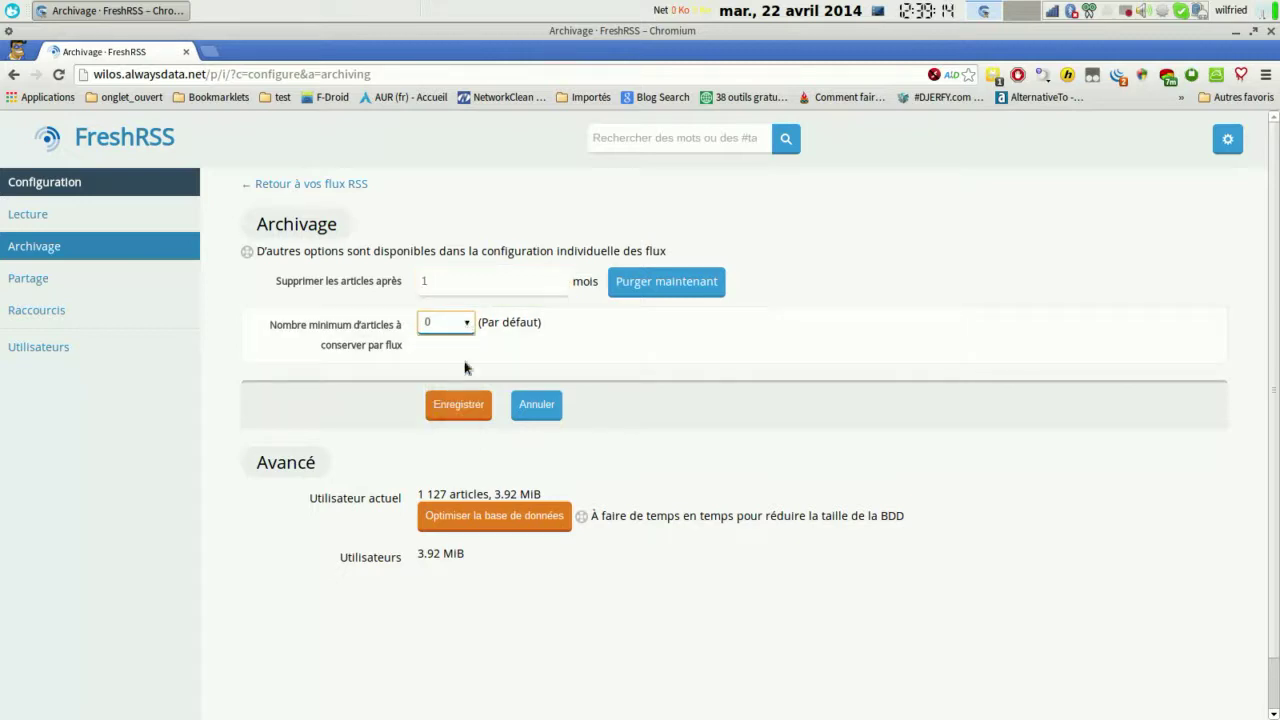
Optimise the database from the advanced section of the archiving settings
click(507, 524)
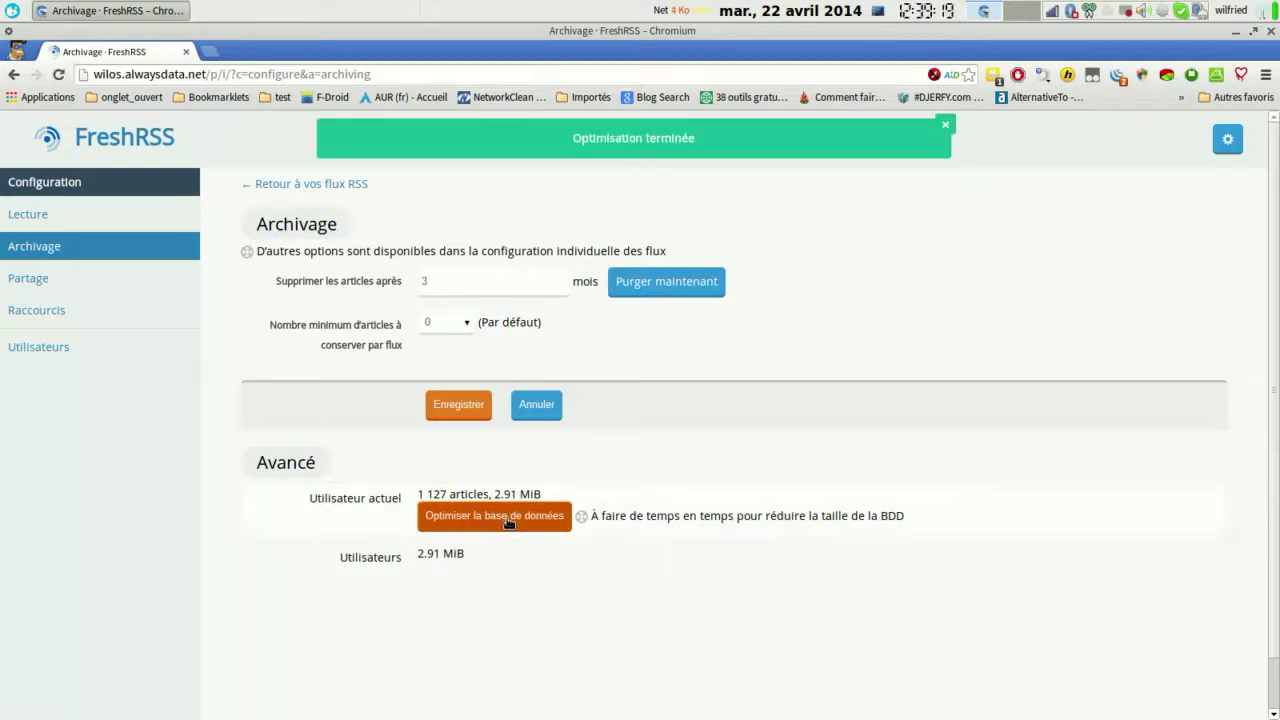
Open the sharing (Partage) settings, choose wallabag as the sharing service and save
click(122, 284)
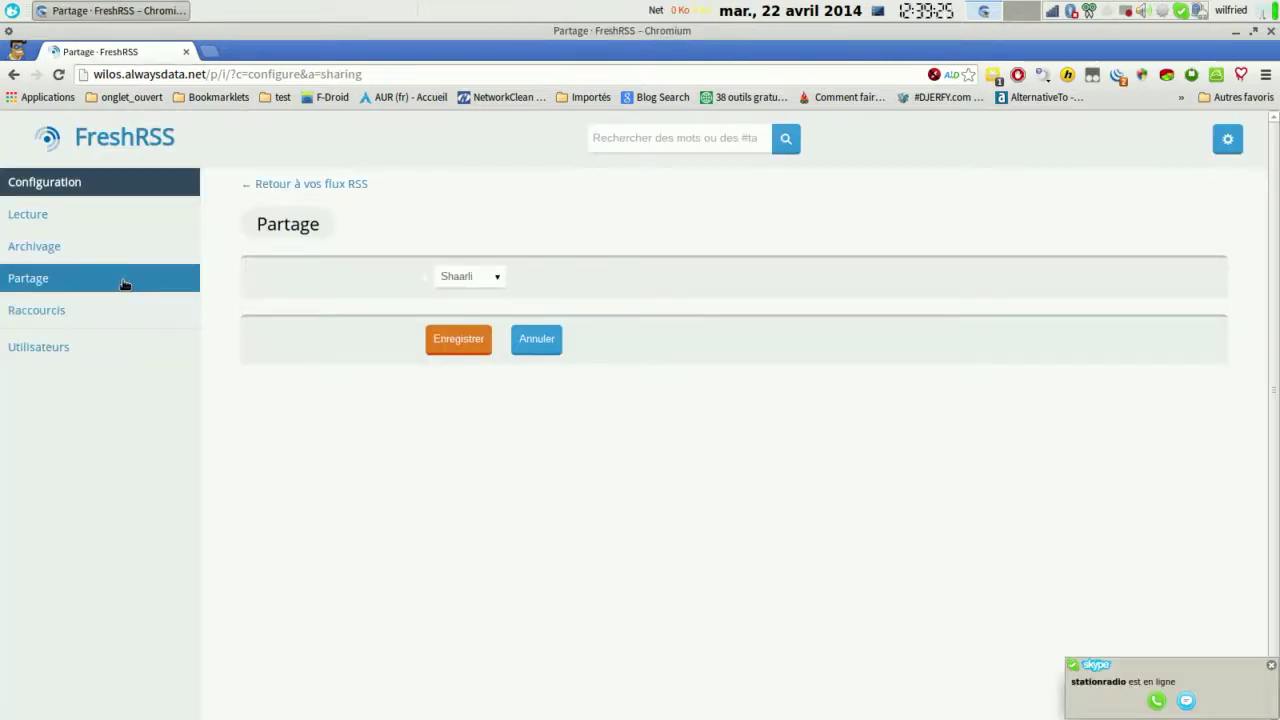
click(498, 279)
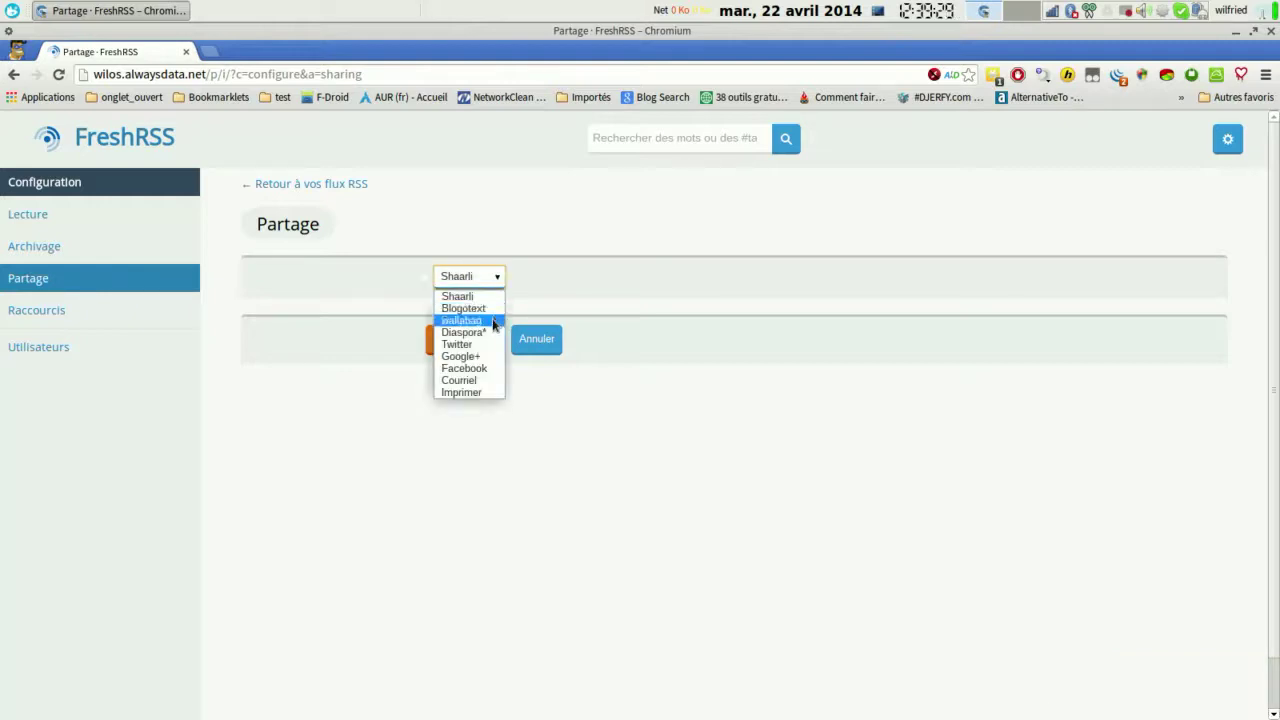
click(494, 320)
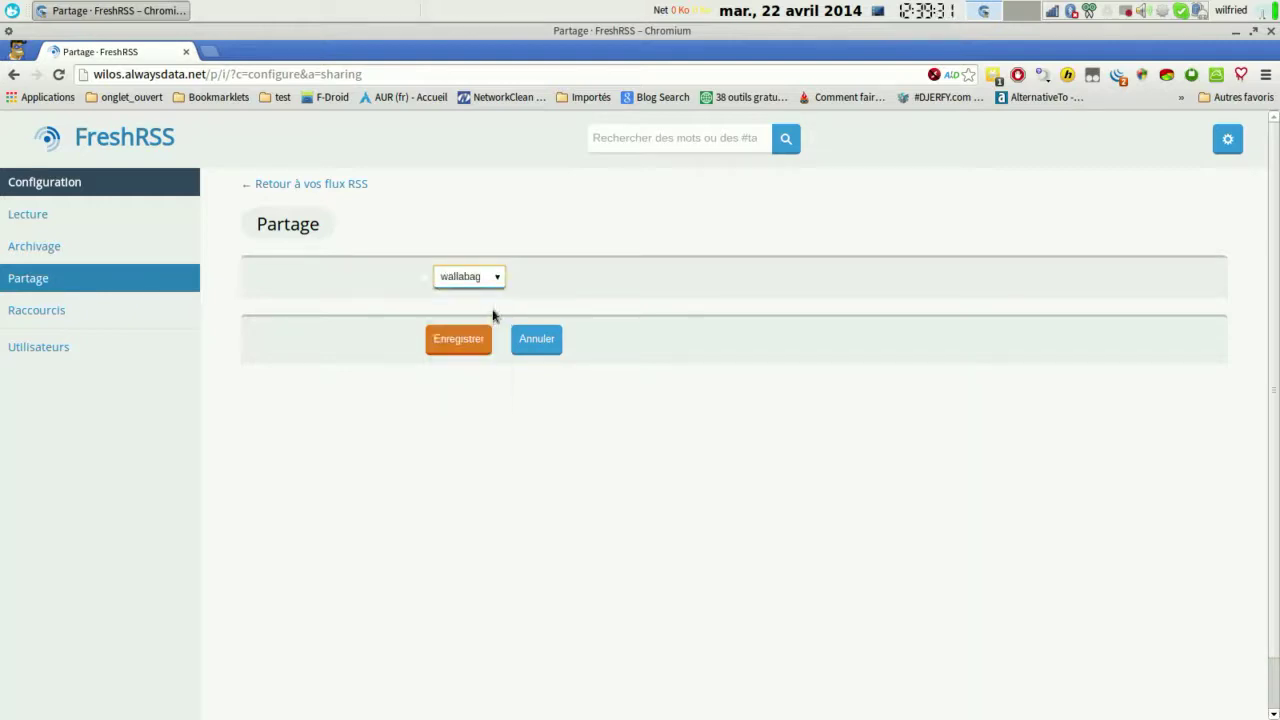
click(460, 338)
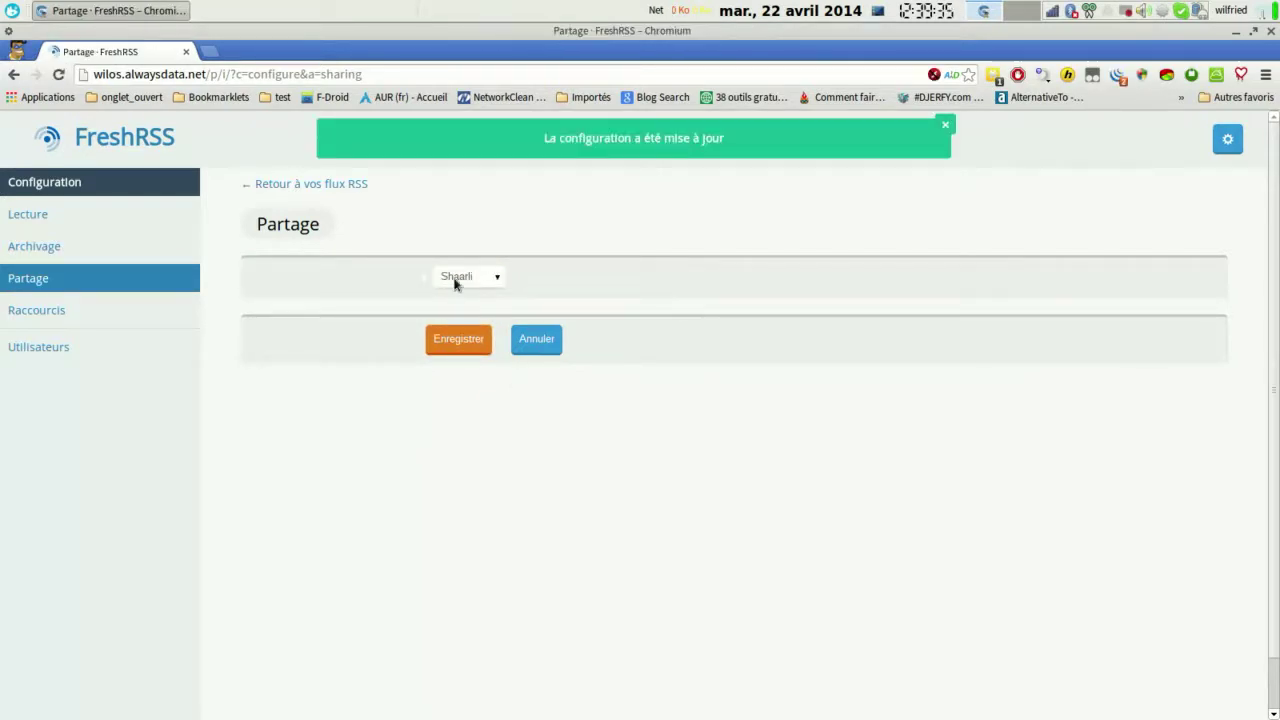
click(456, 281)
click(320, 430)
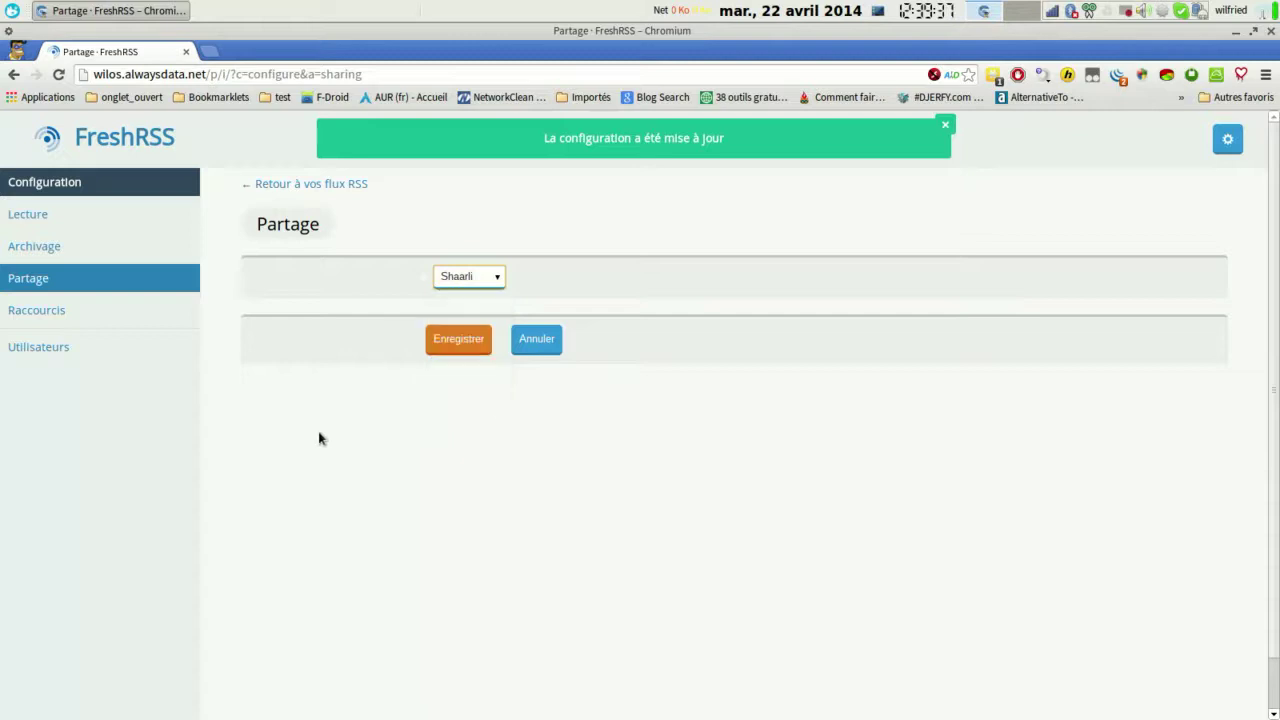
Examine the shortcut (Raccourcis) settings for navigation, current-article actions and other actions
click(42, 311)
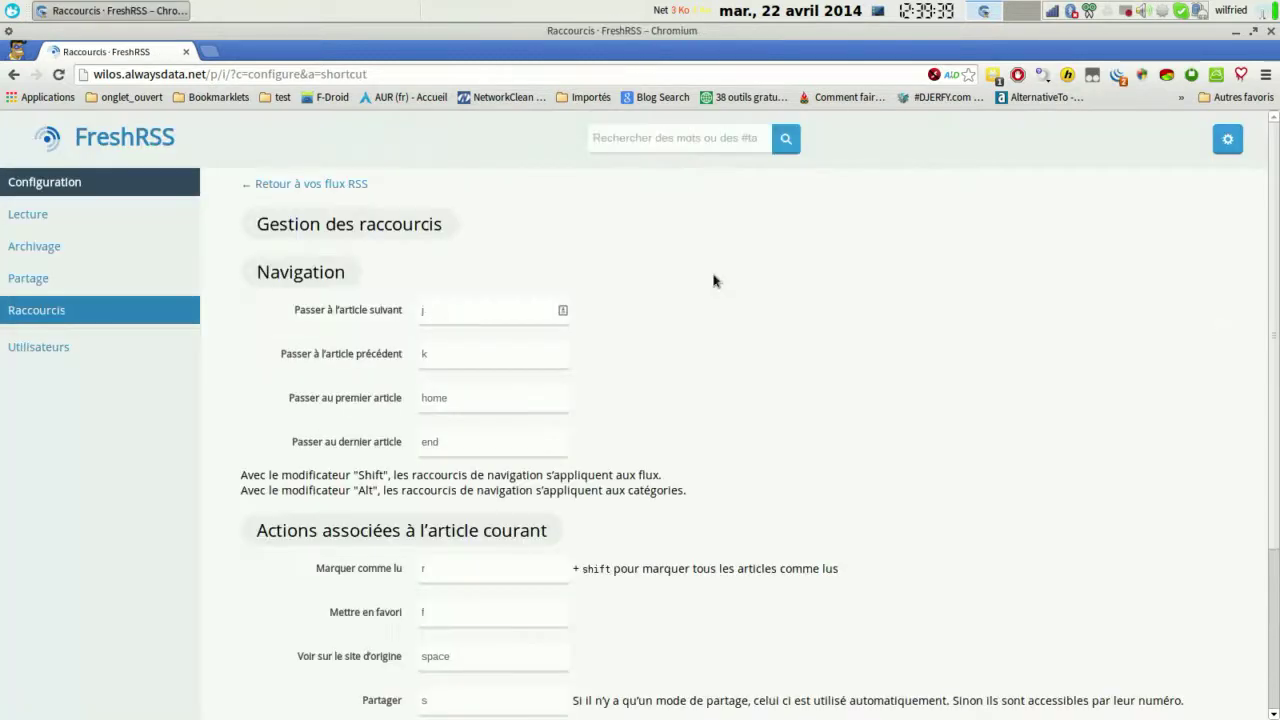
scroll(1258, 271, down, 3)
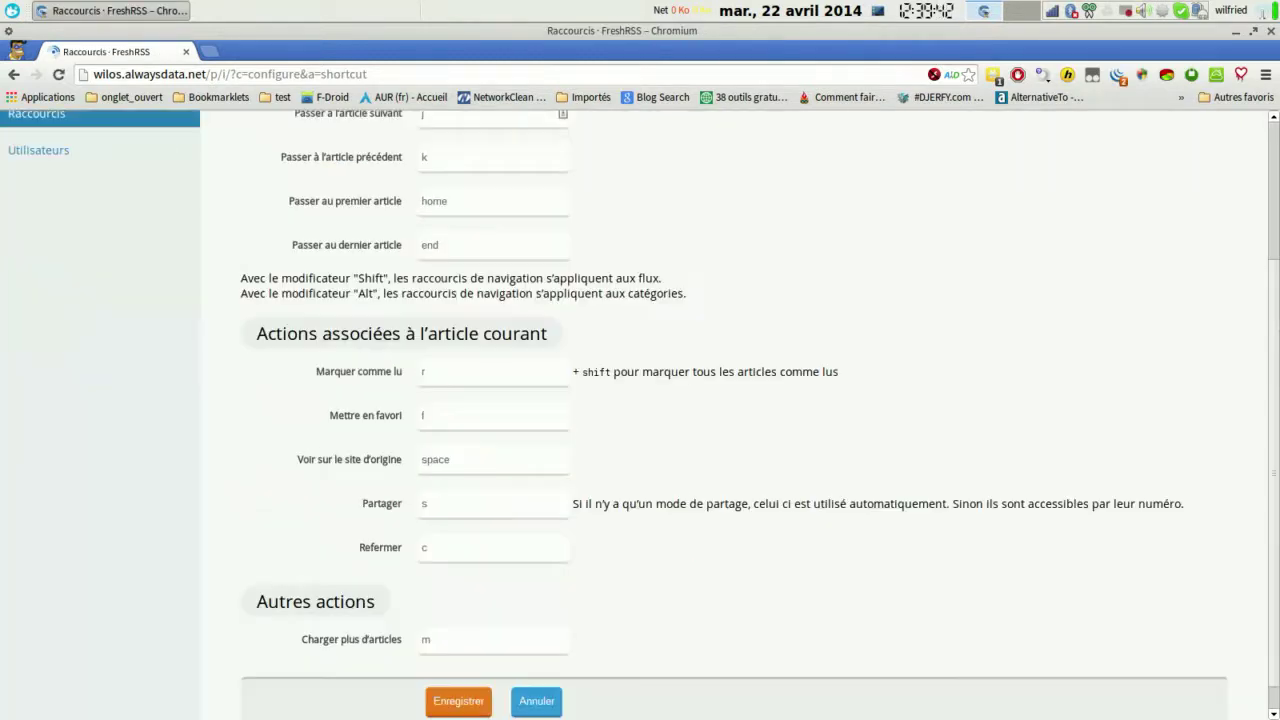
scroll(1274, 304, down, 1)
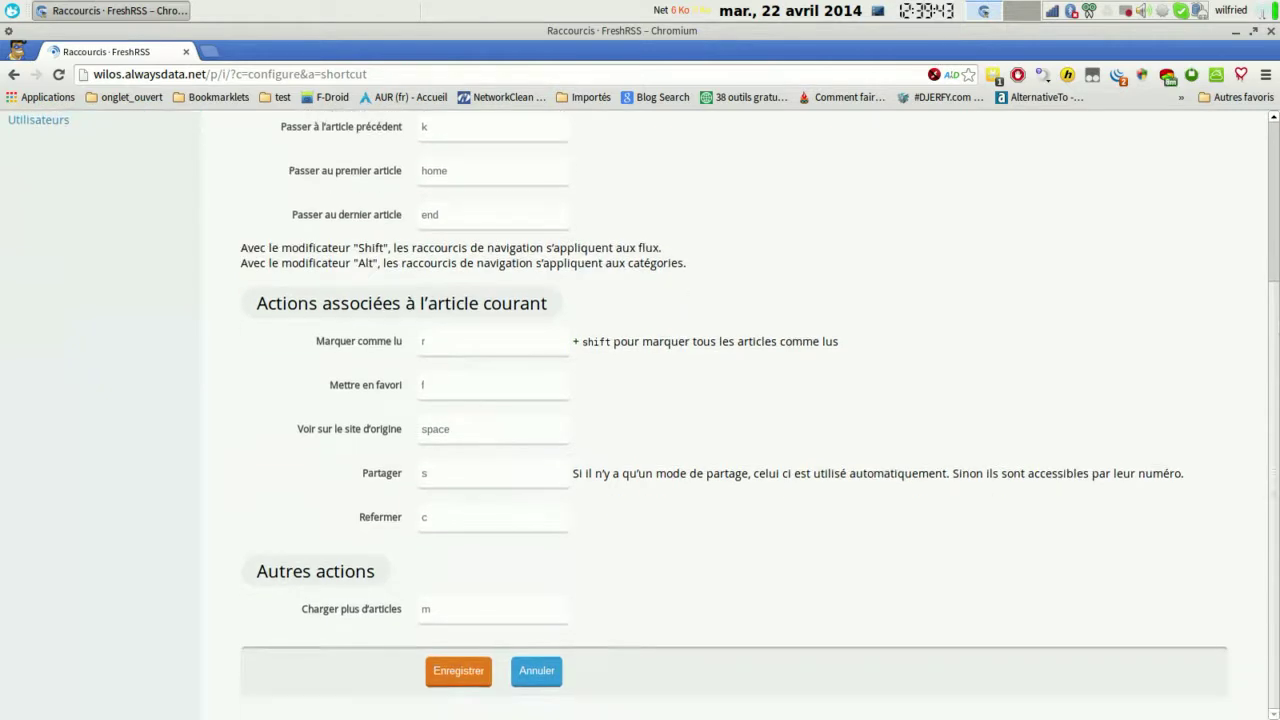
scroll(1274, 304, up, 1)
scroll(1273, 304, up, 1)
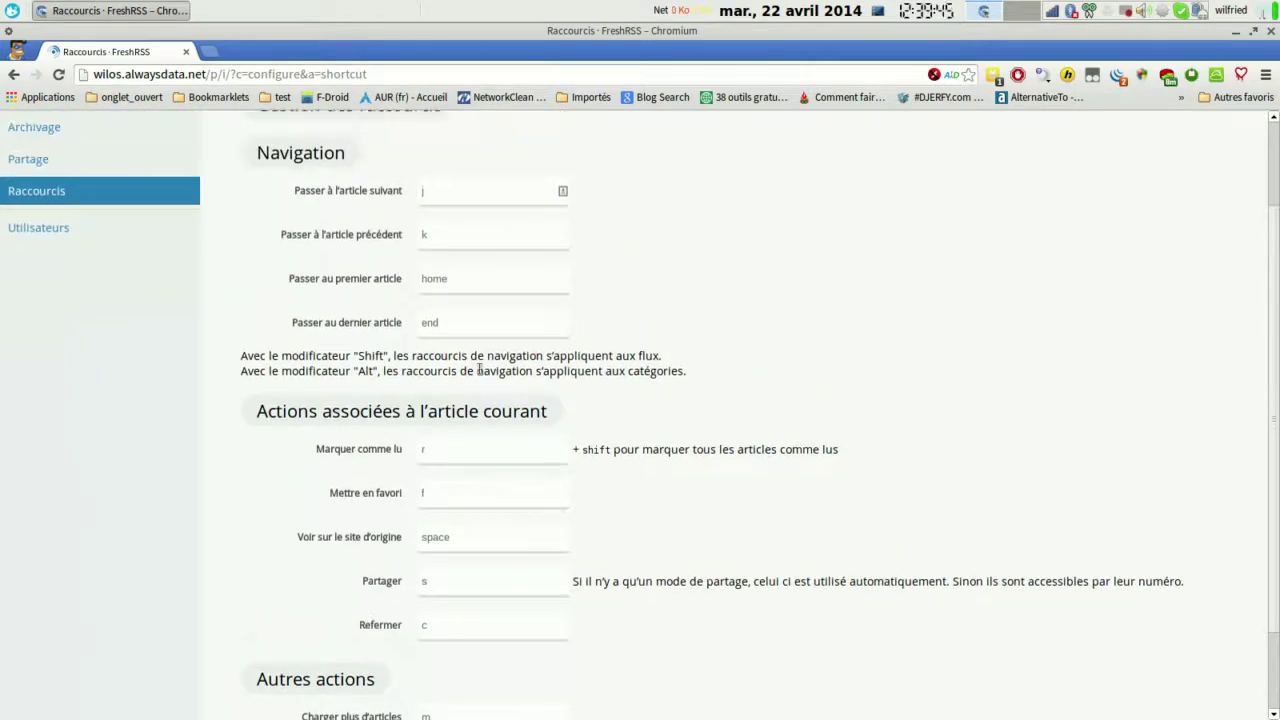
Open the user (Utilisateurs) settings and examine the identification section, highlighting the API password field's label
click(57, 236)
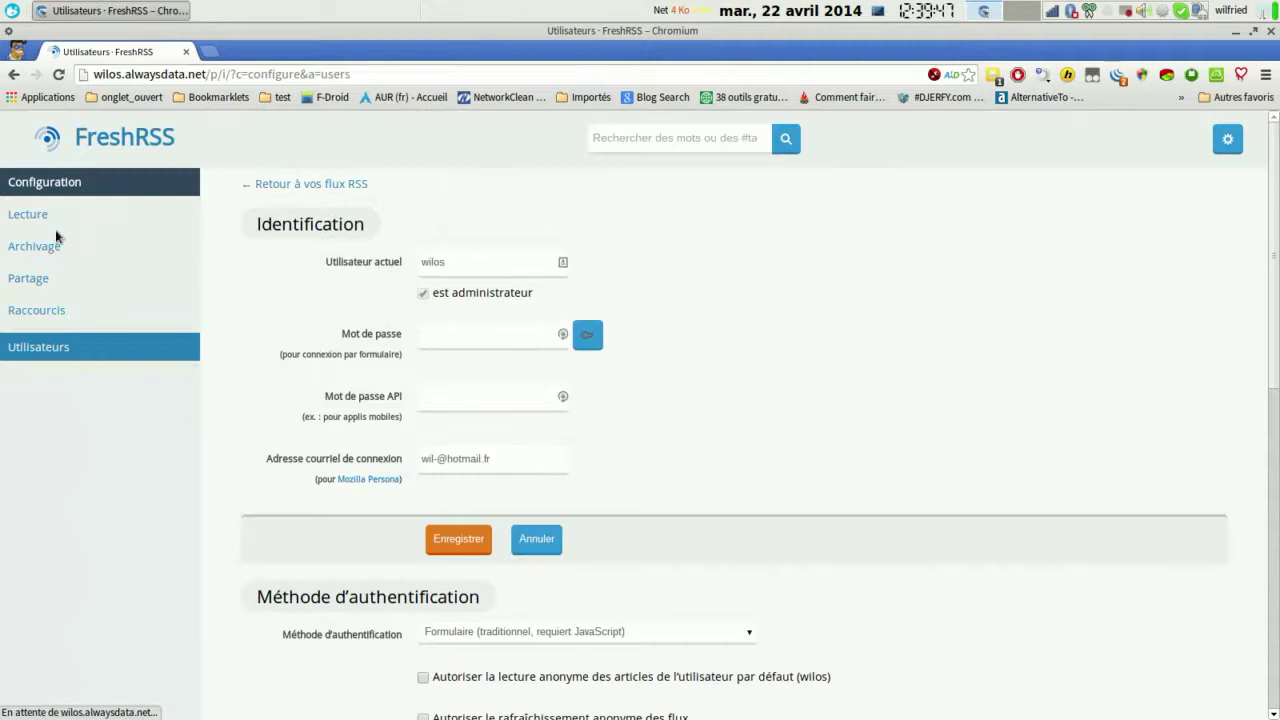
click(563, 397)
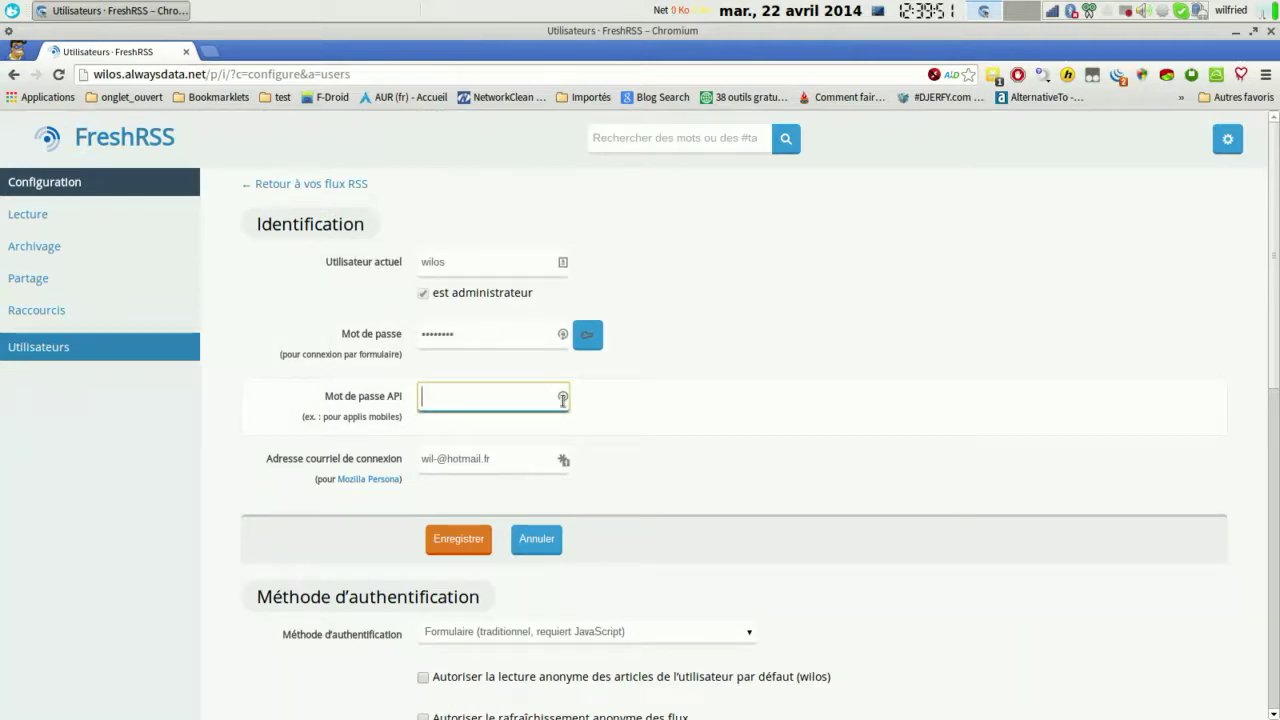
drag(316, 400, 406, 392)
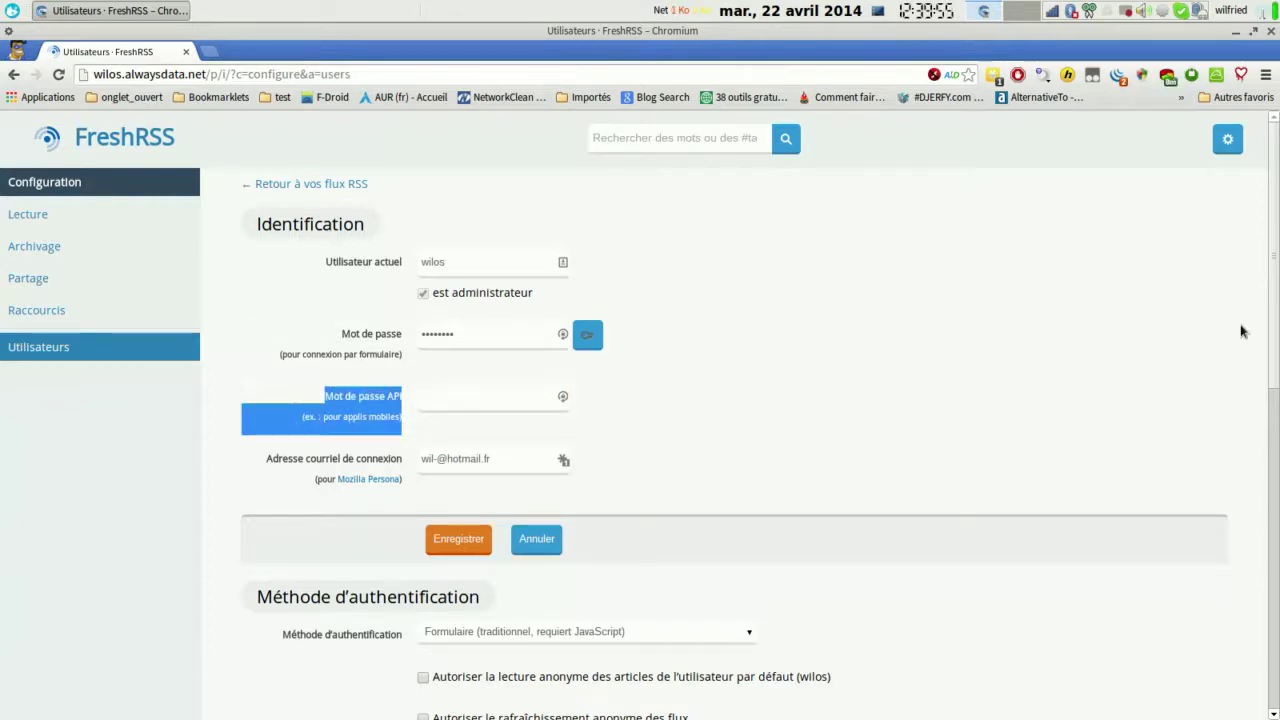
Examine the authentication method options, the user list and the new-user creation form in the user settings
scroll(1240, 331, down, 5)
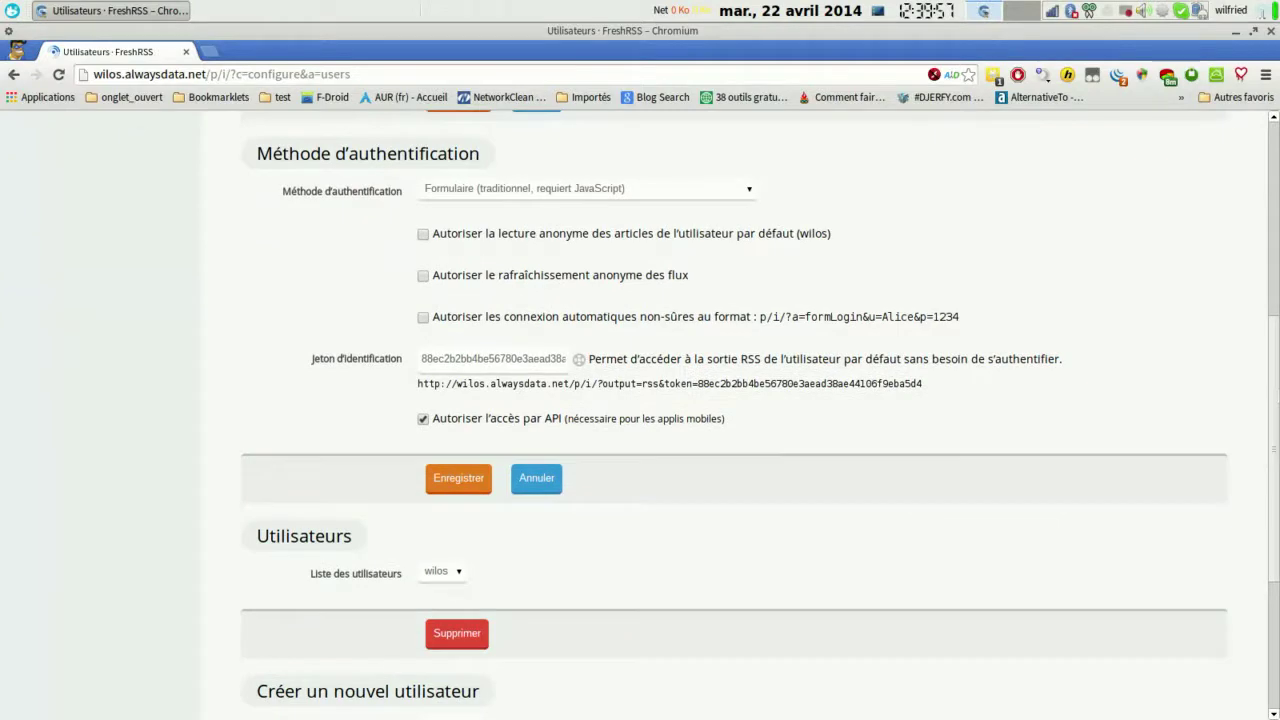
click(745, 186)
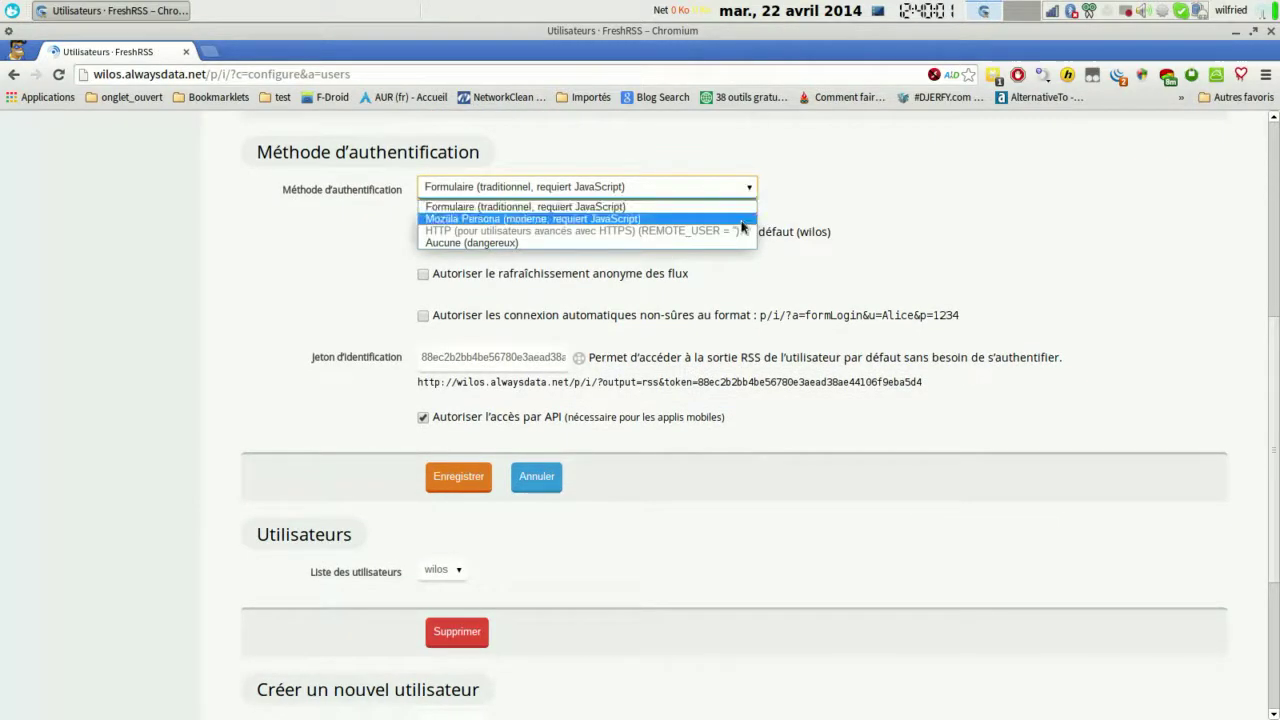
click(738, 272)
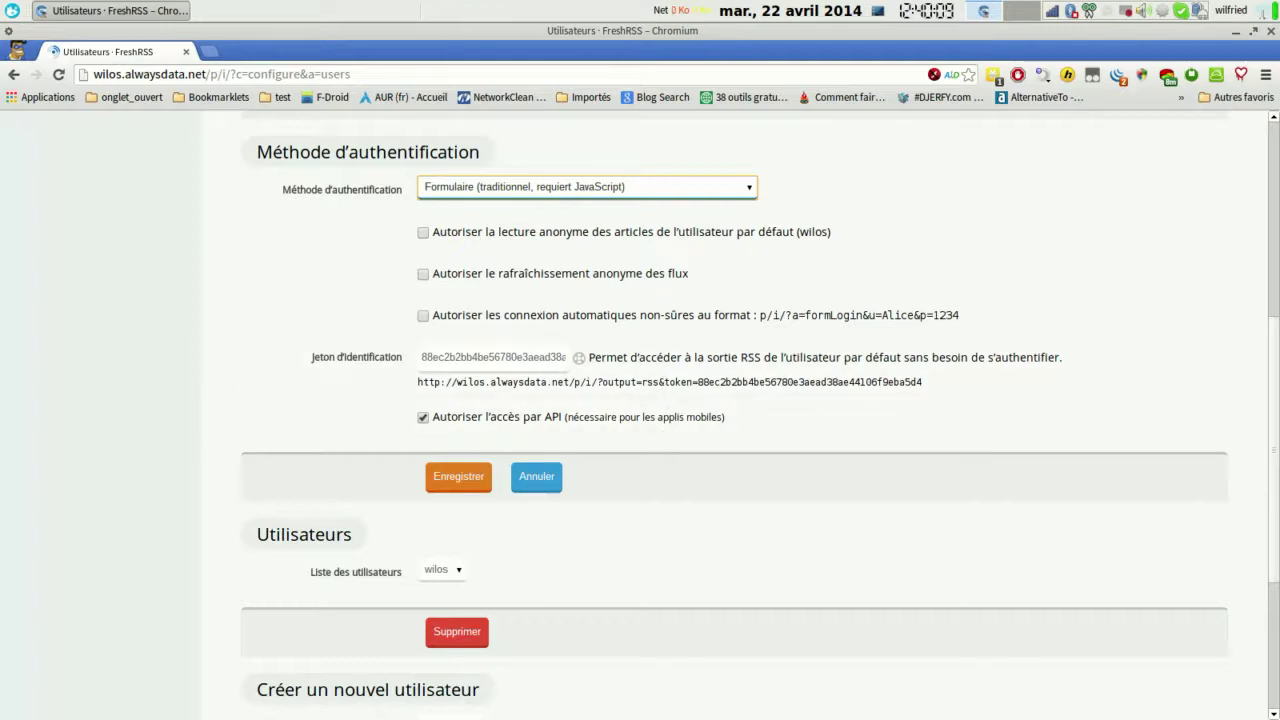
scroll(963, 380, down, 1)
scroll(740, 416, down, 5)
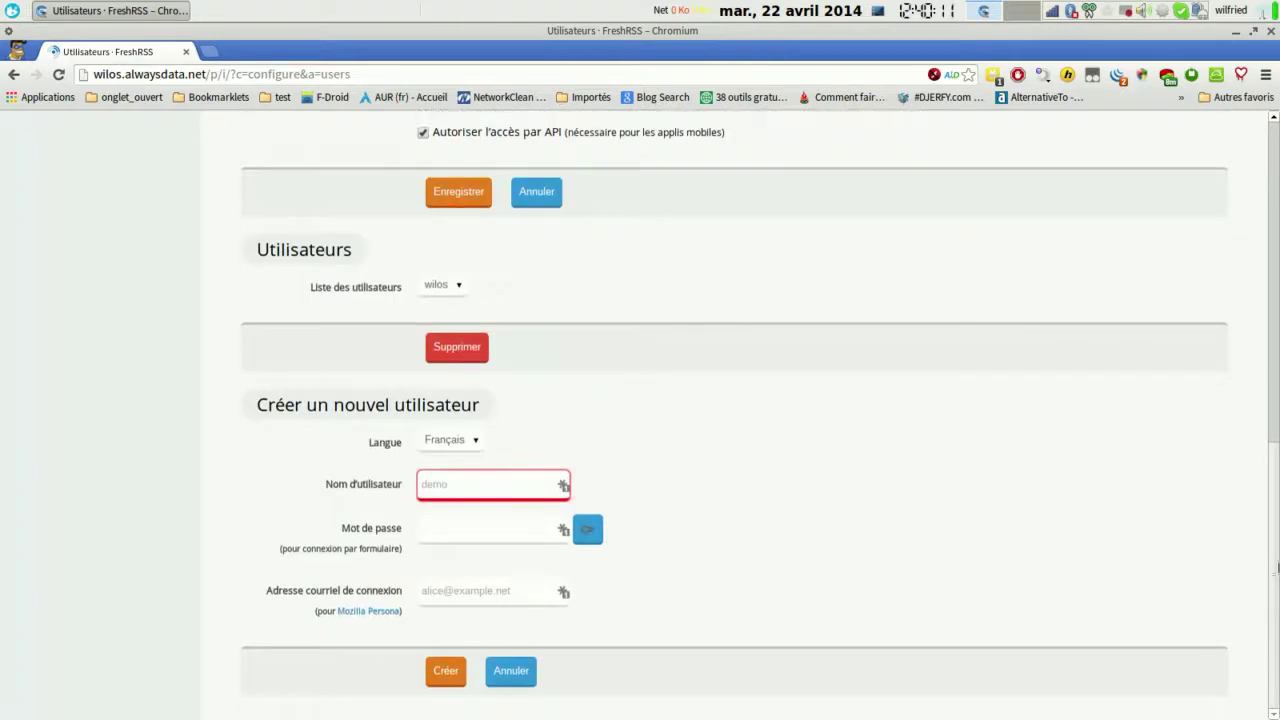
drag(1277, 678, 1258, 85)
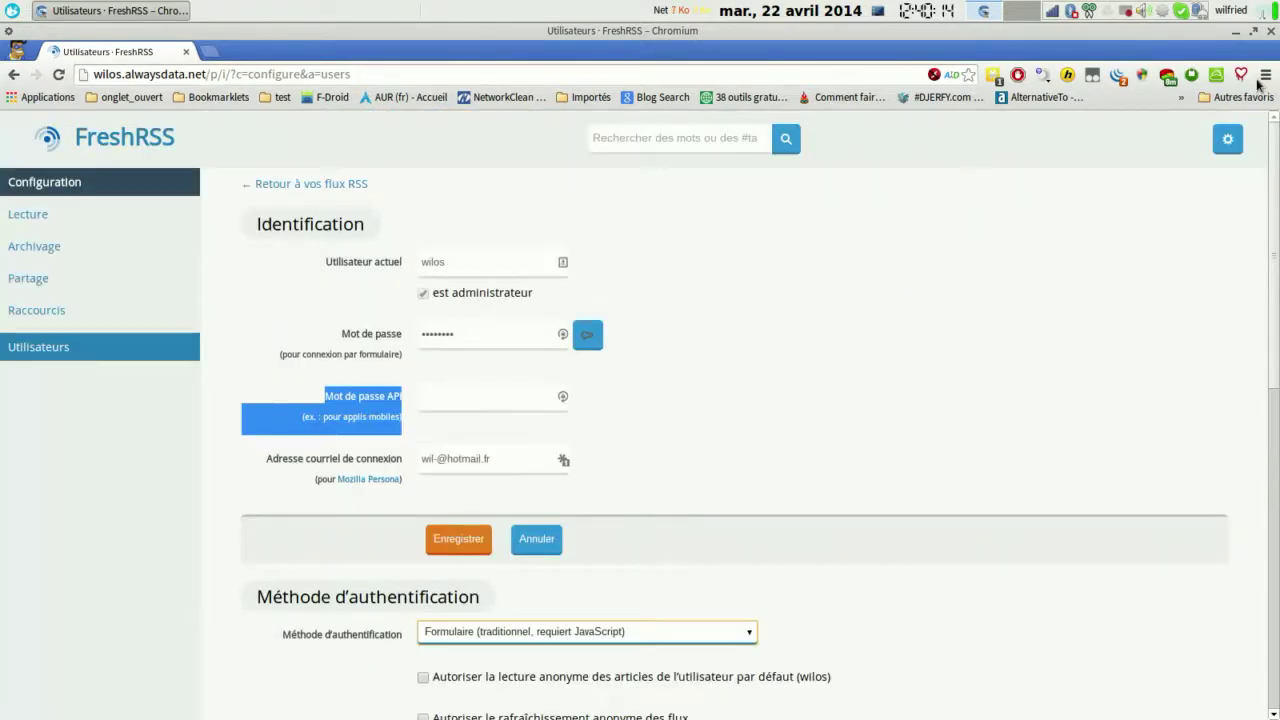
click(93, 136)
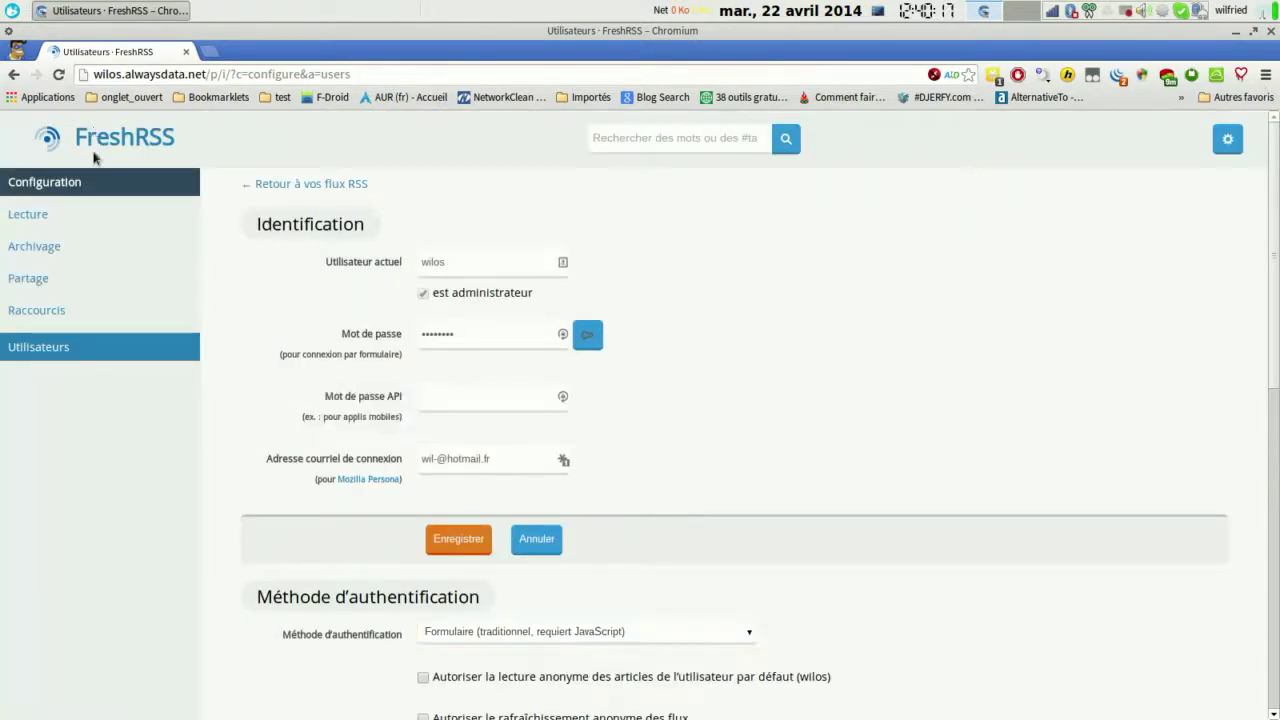
Open the statistics (Statistiques) page and examine the article breakdown, daily article chart, category charts and ten largest feeds
click(1226, 136)
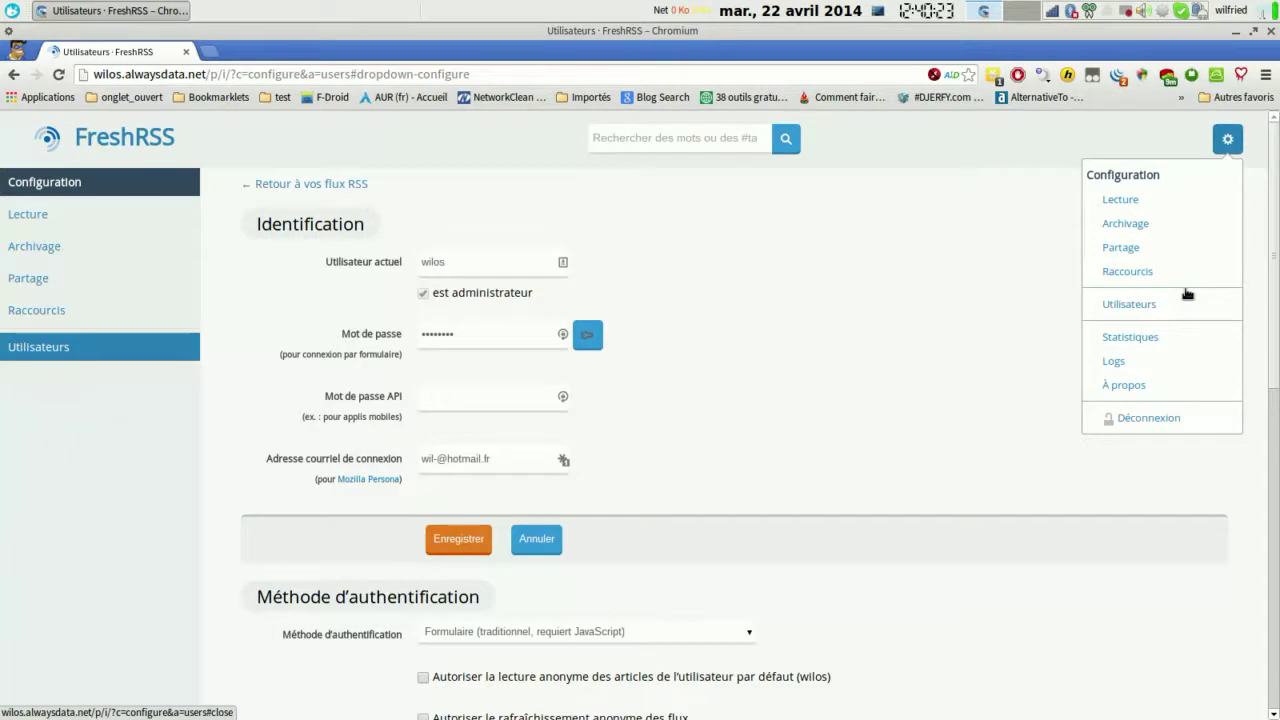
click(1187, 338)
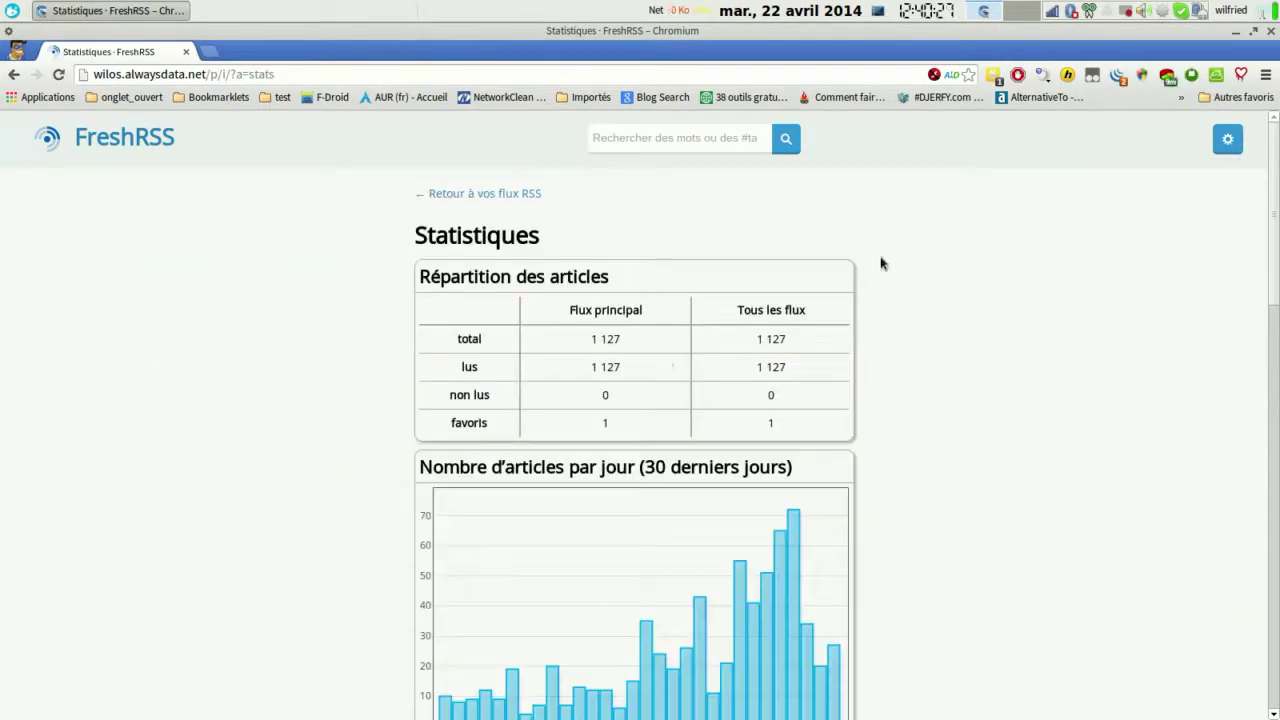
scroll(640, 415, down, 5)
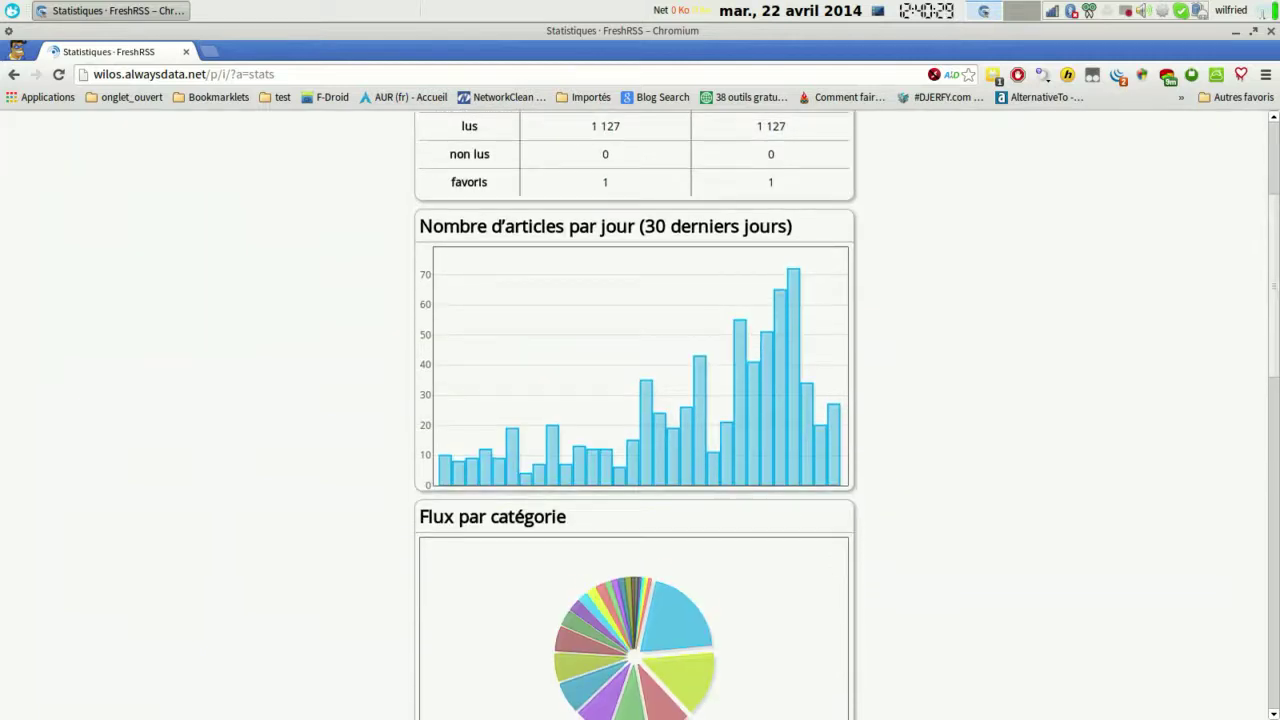
scroll(640, 415, down, 1)
scroll(640, 415, down, 5)
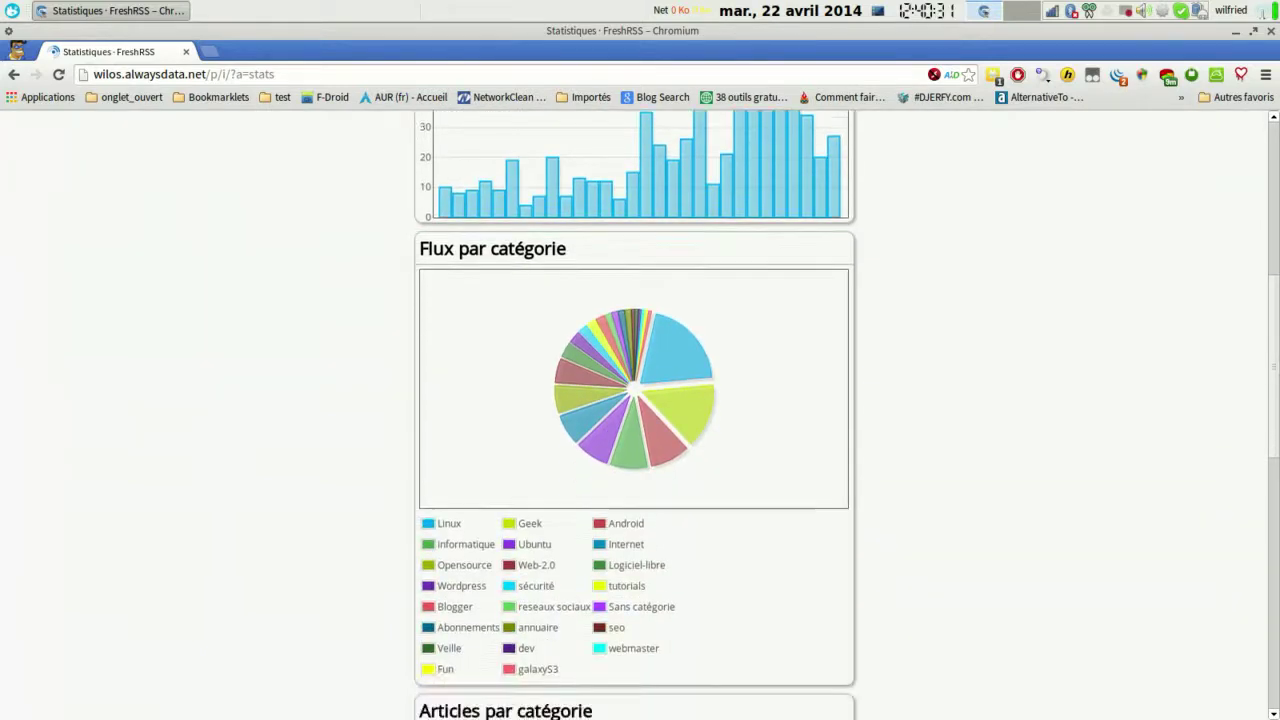
scroll(640, 415, down, 12)
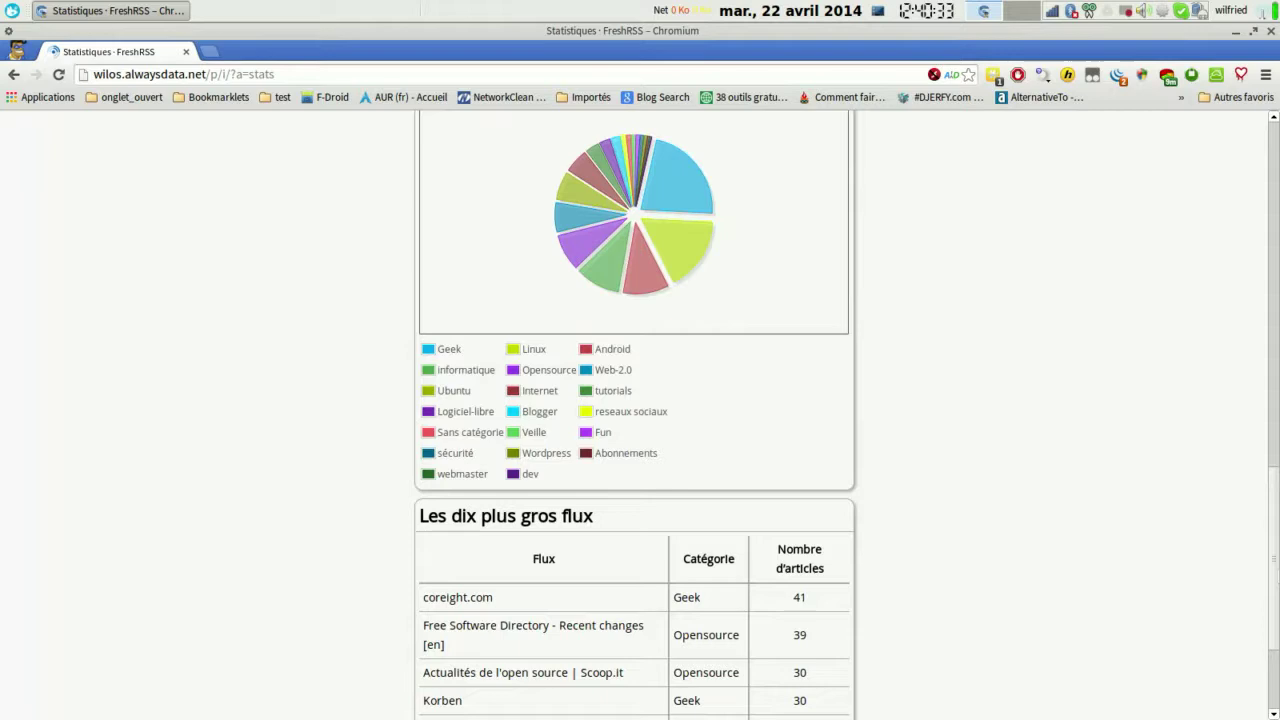
scroll(640, 415, down, 4)
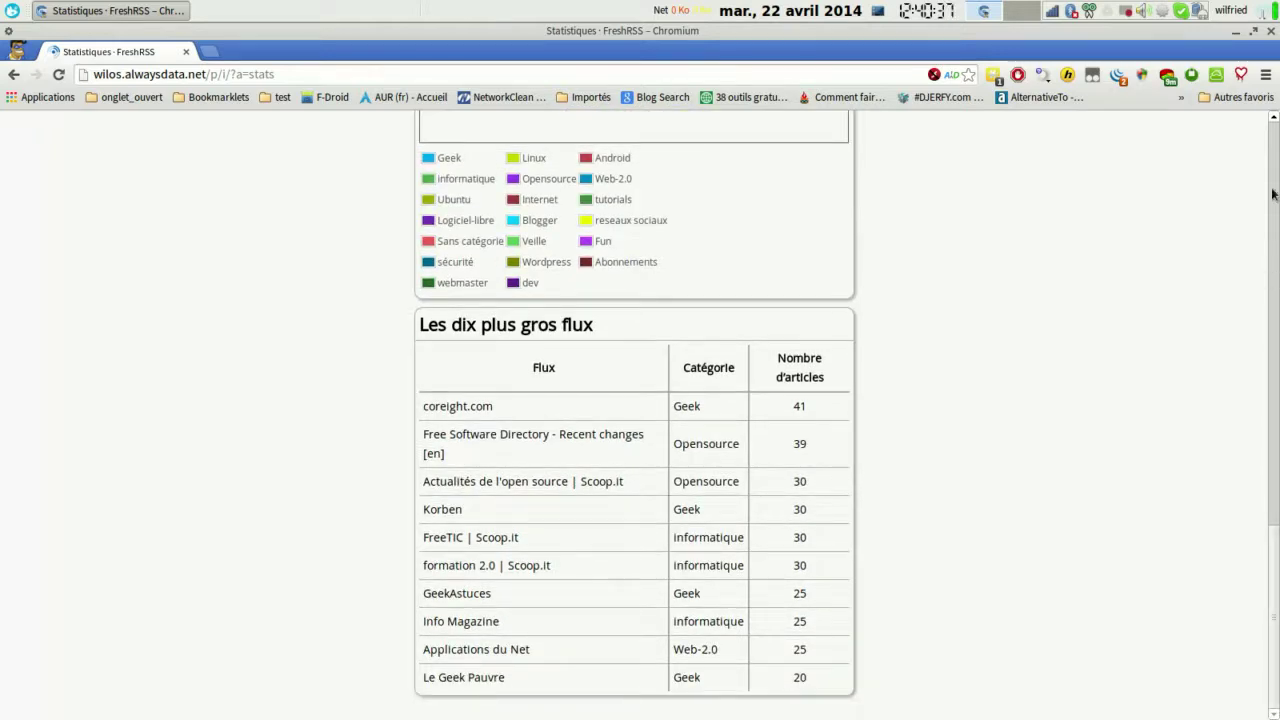
click(1274, 137)
click(1274, 137)
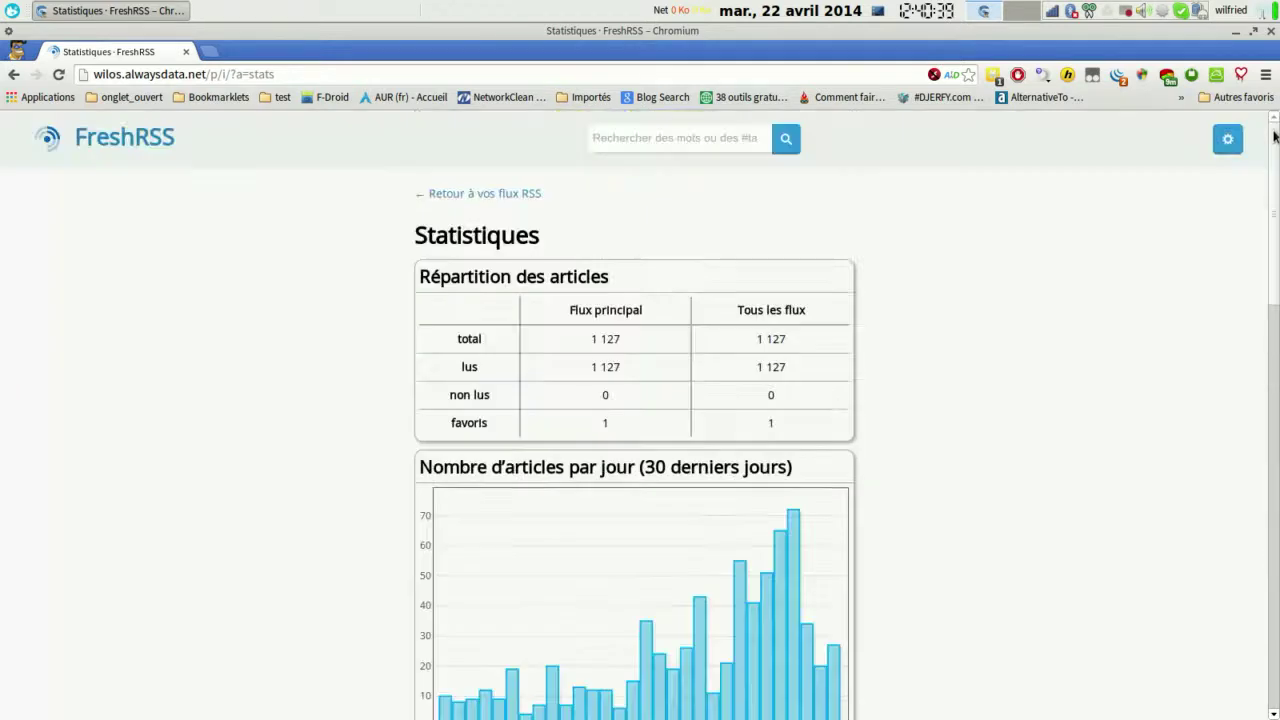
View the Logs page and the À propos page with its project details and credits
click(1229, 138)
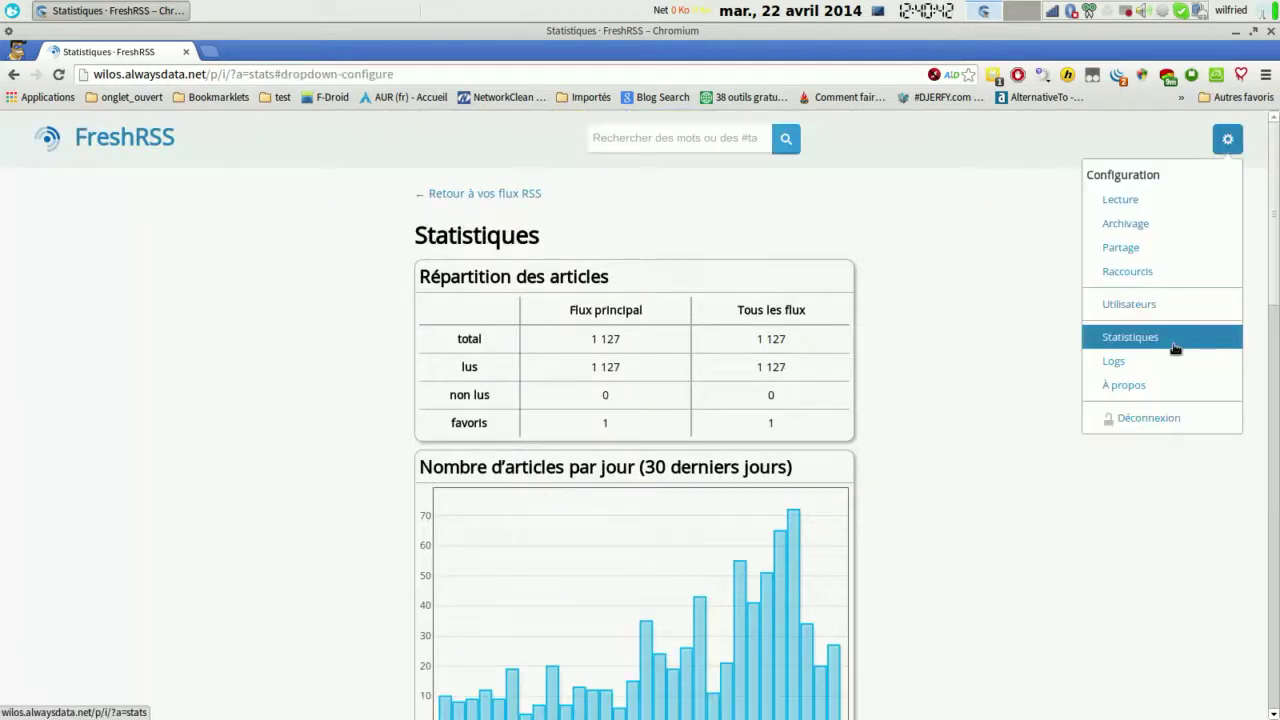
click(1172, 371)
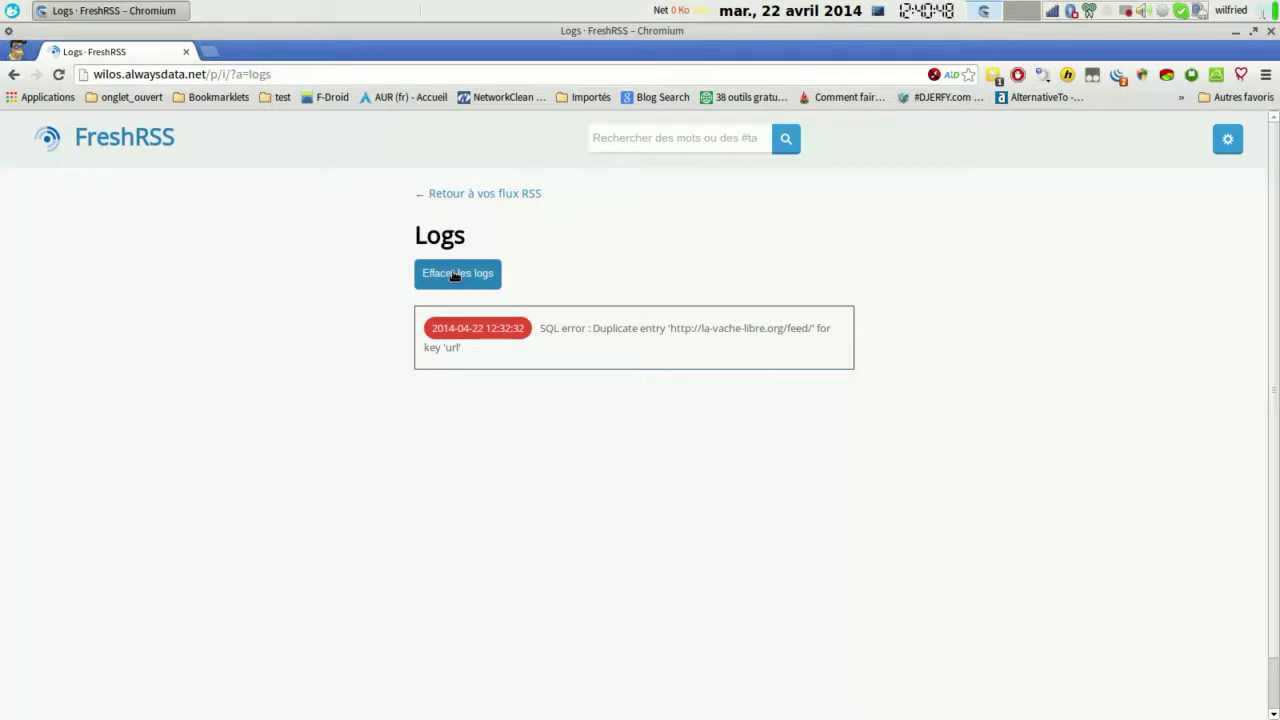
click(1228, 139)
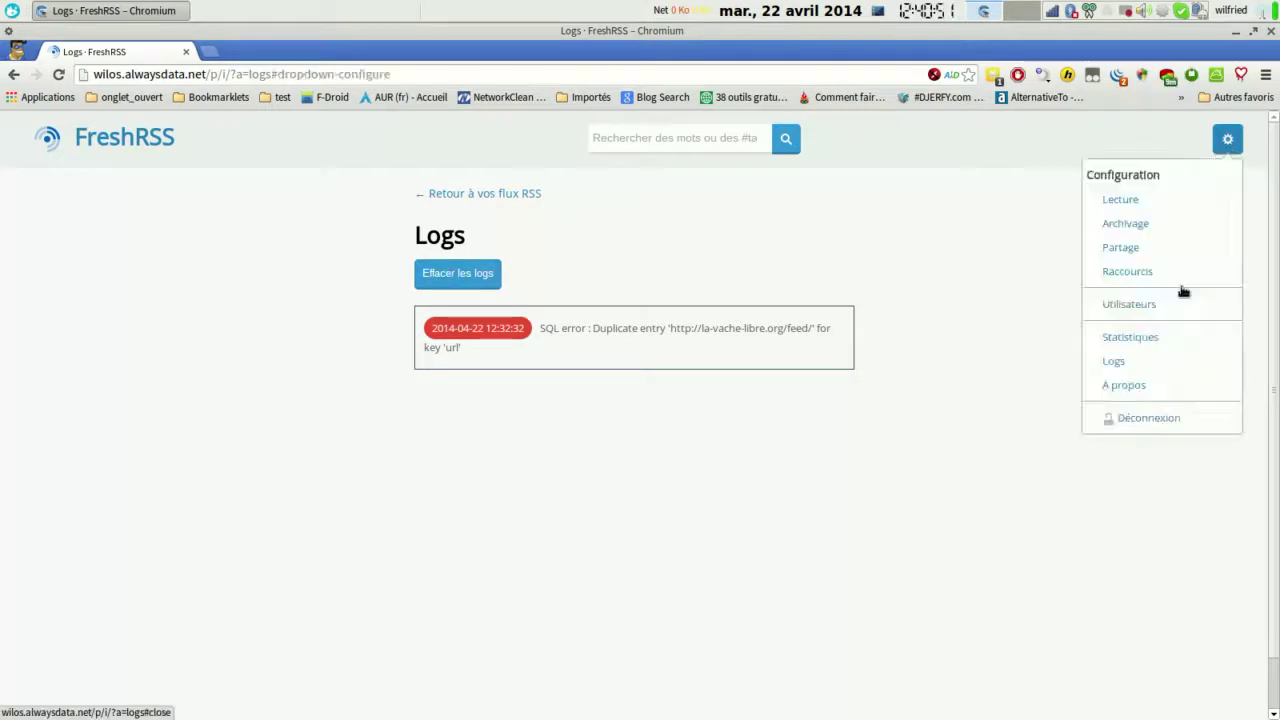
click(1170, 380)
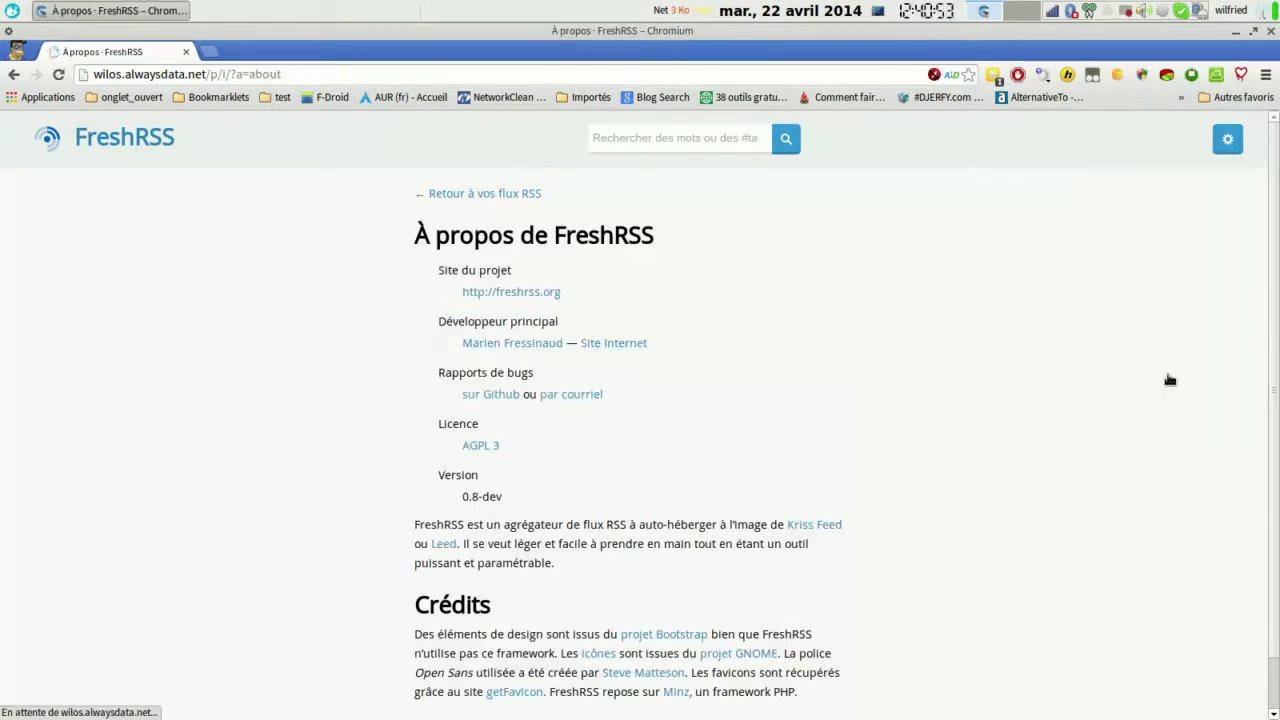
scroll(900, 343, down, 1)
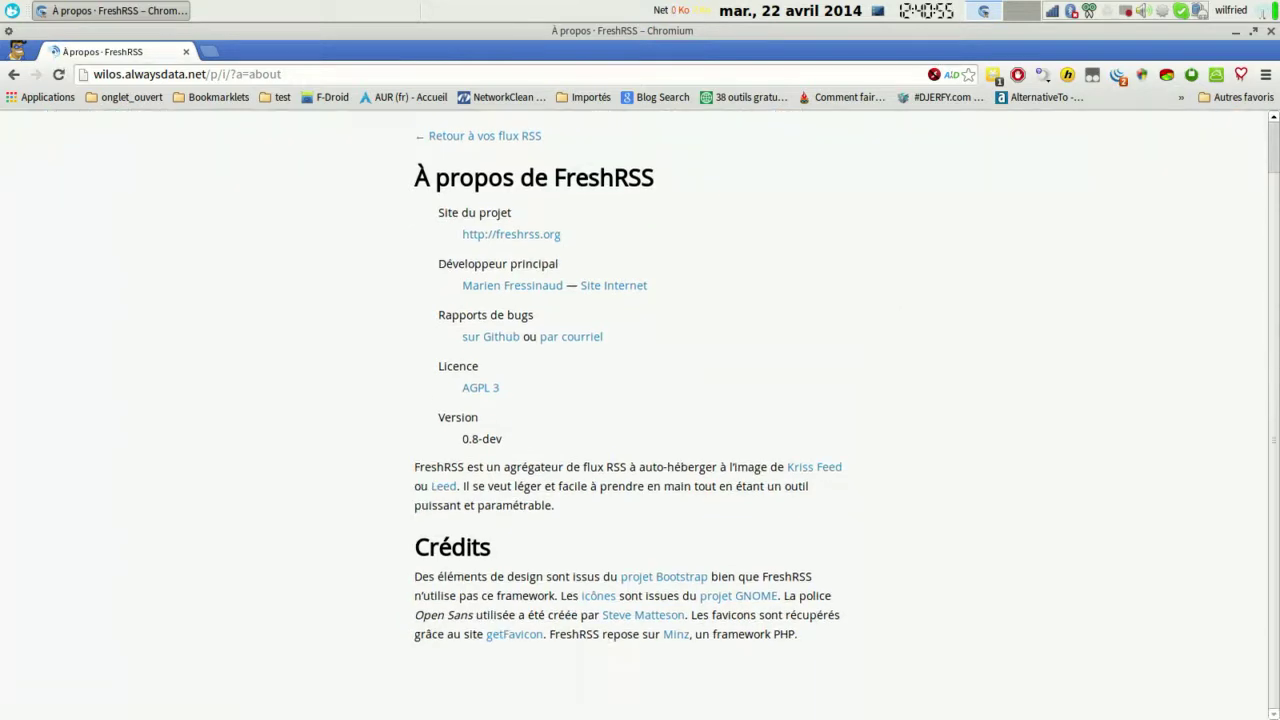
scroll(906, 234, up, 1)
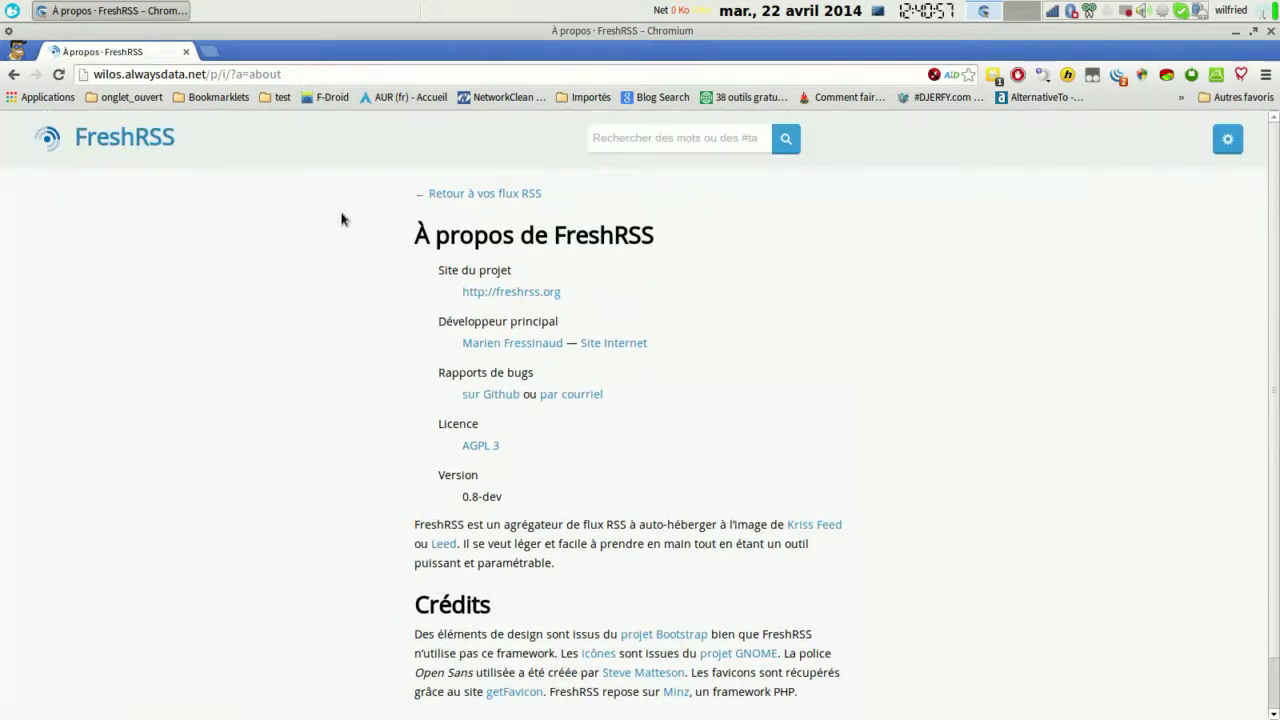
Return to the main feed and expand, then collapse, the Android category to view its feeds
key(alt+Left)
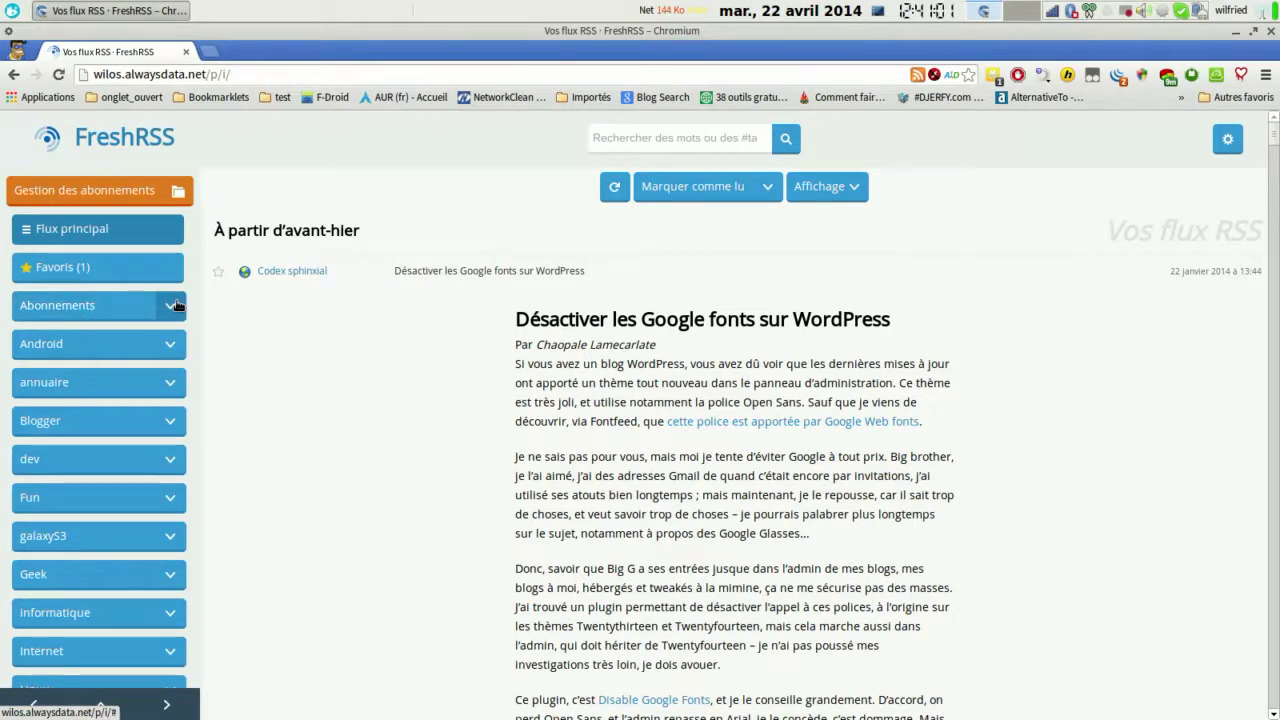
click(171, 345)
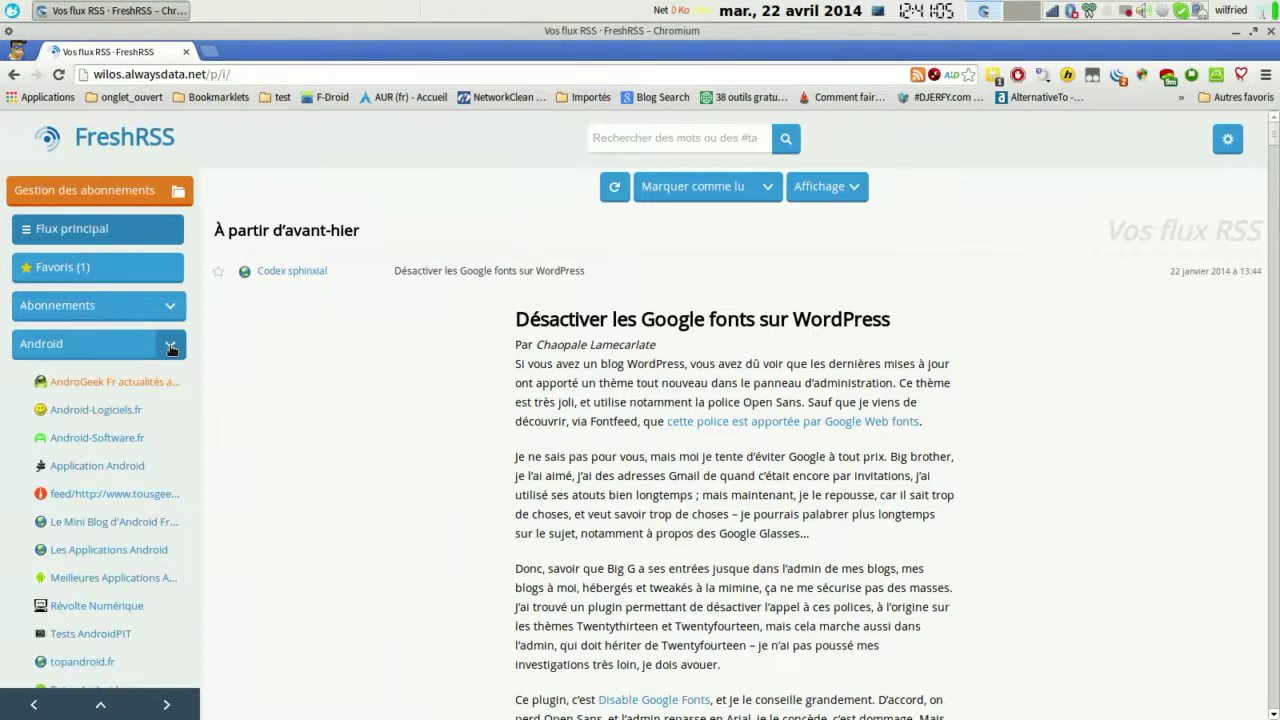
click(171, 346)
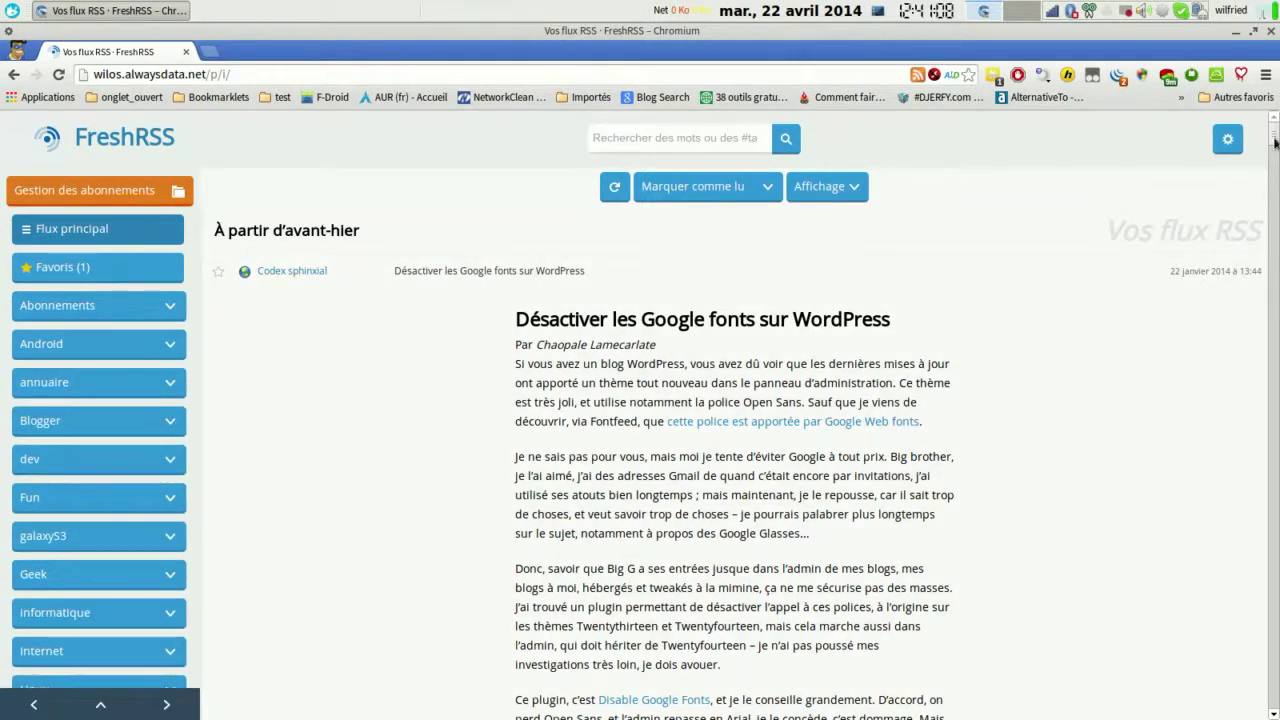
Filter the articles by the Extras tag from the Google fonts article's associated tags and look through the matching articles
drag(1275, 143, 1276, 147)
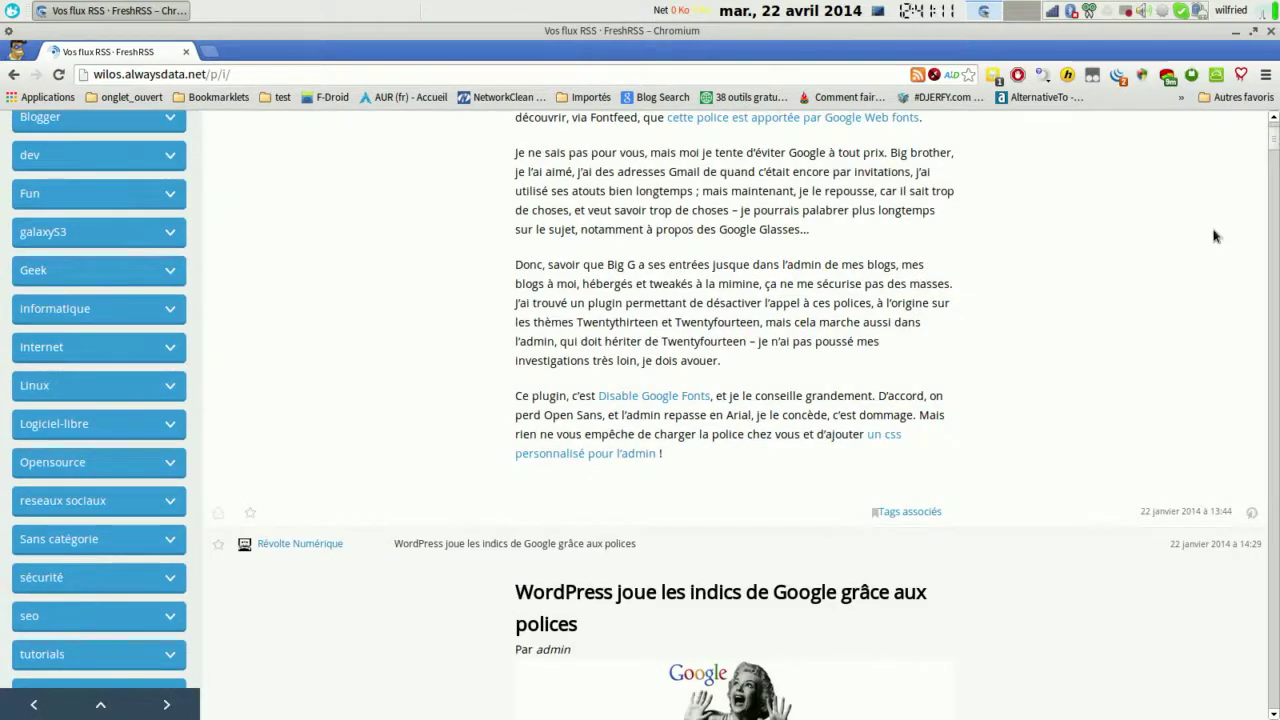
click(926, 518)
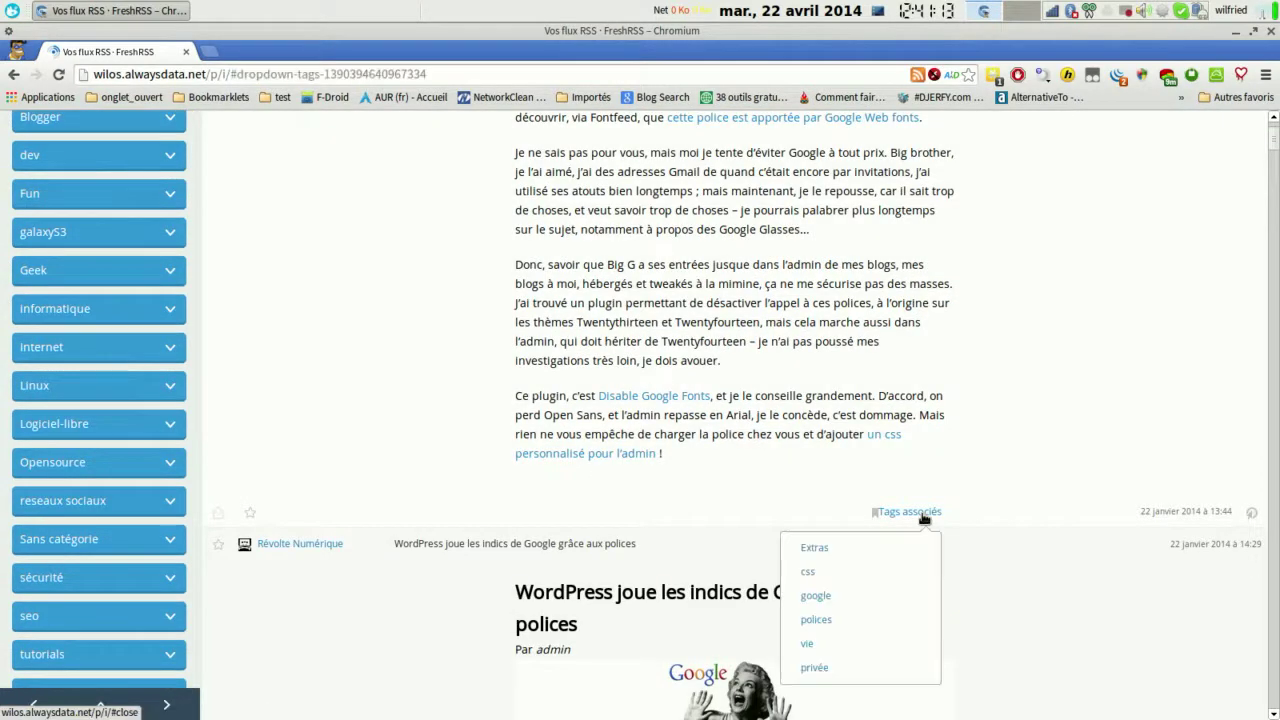
click(871, 547)
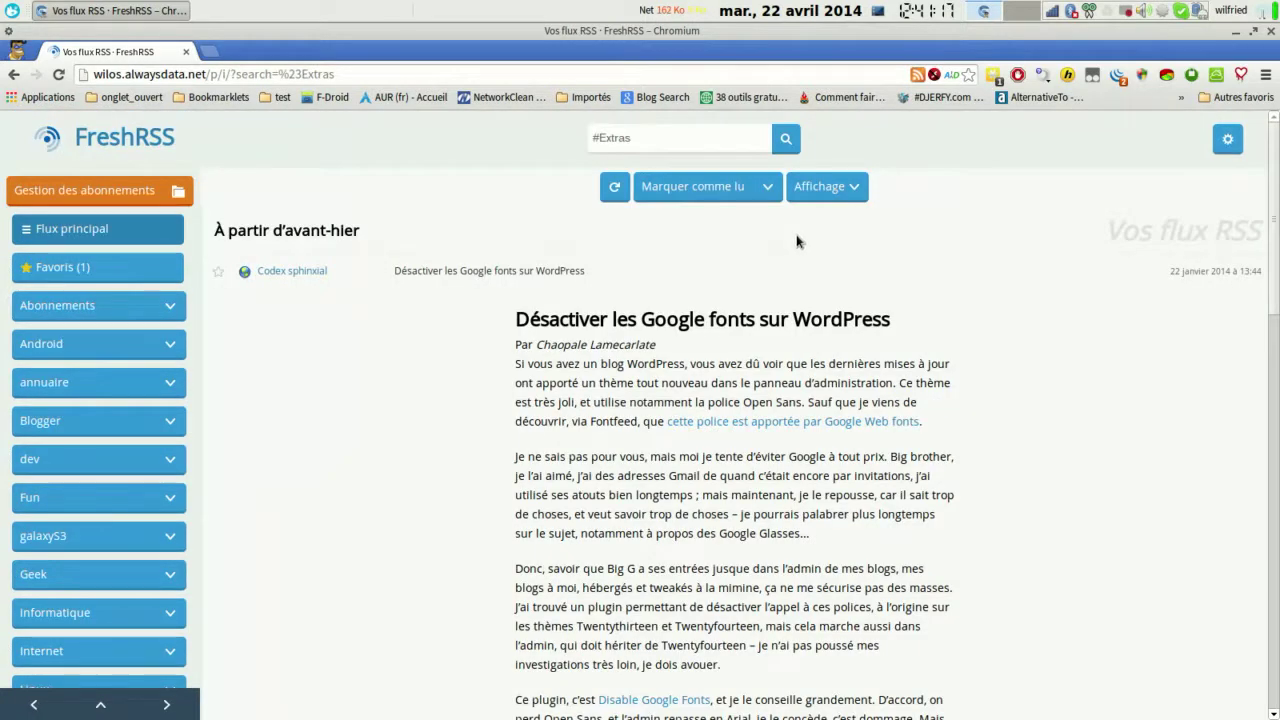
scroll(810, 277, down, 15)
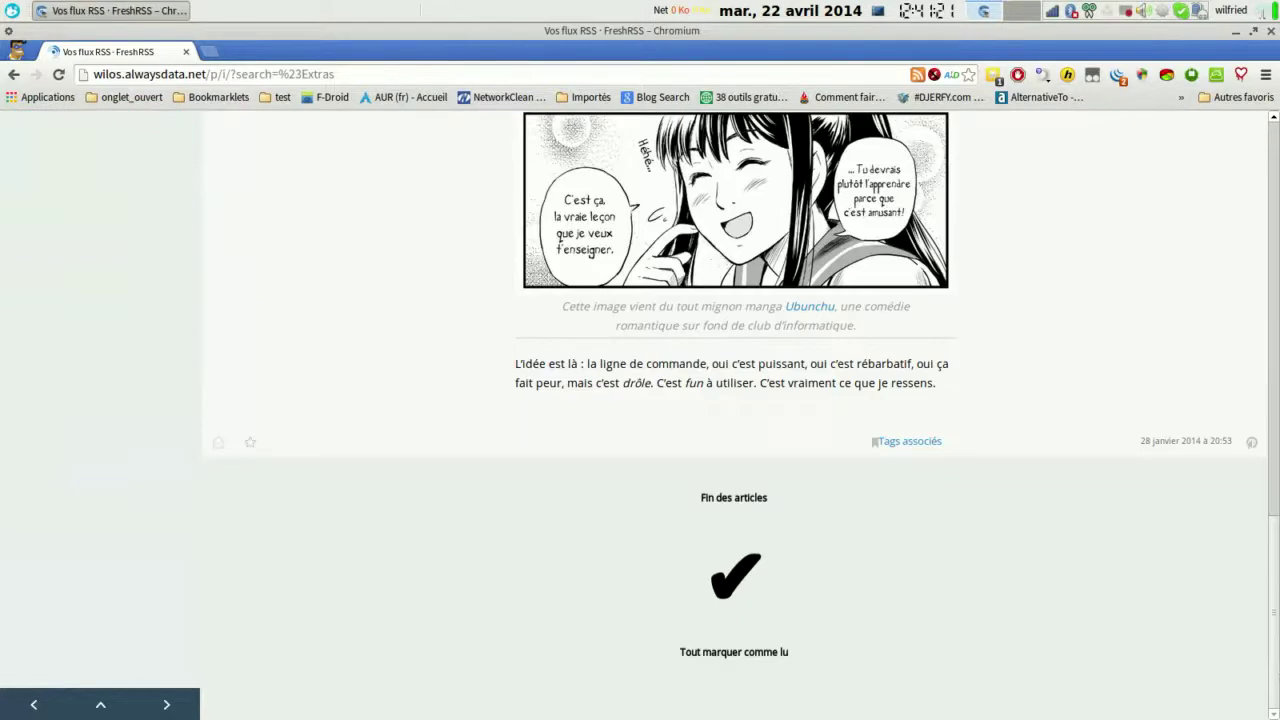
key(Home)
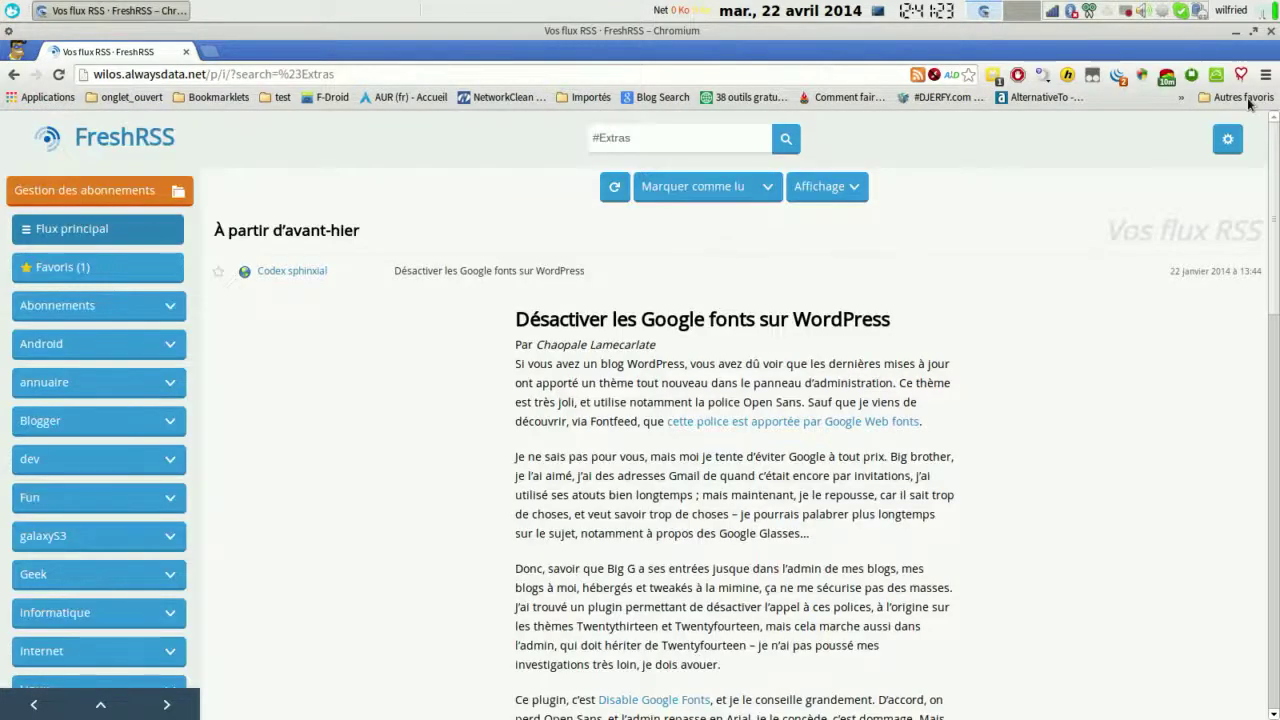
Reopen the À propos page from the filtered article view
click(1230, 136)
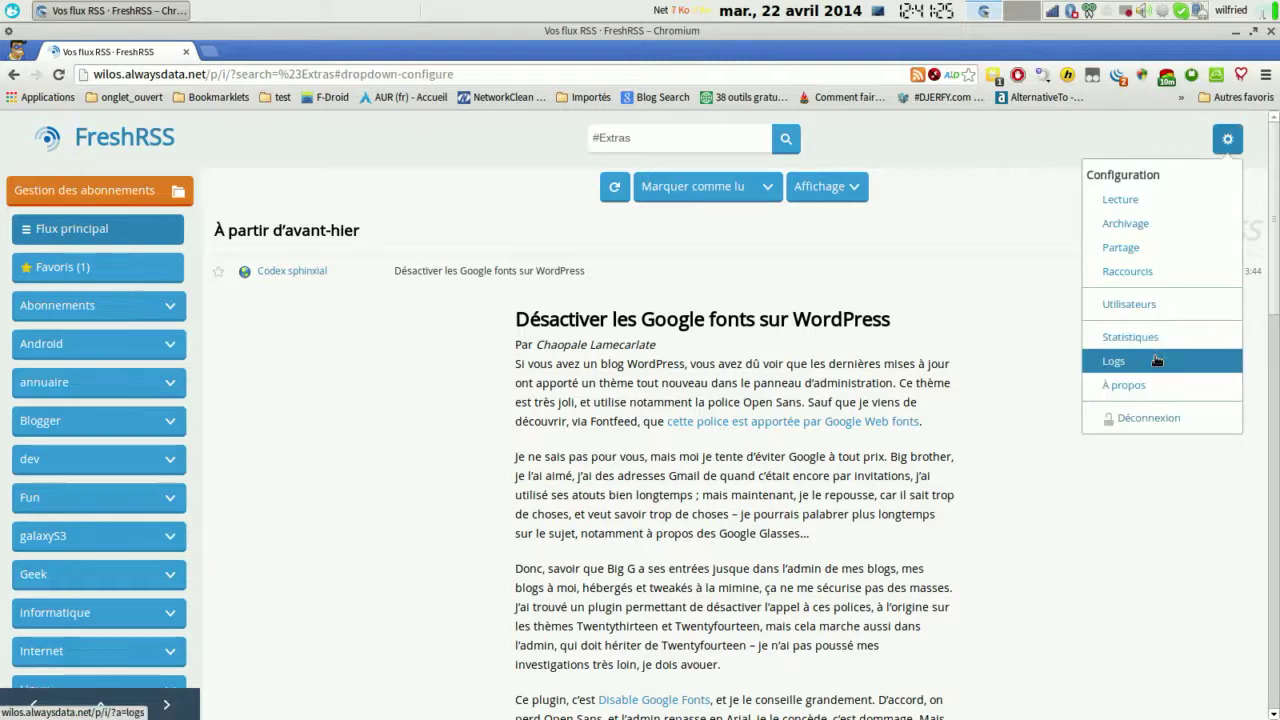
click(1155, 385)
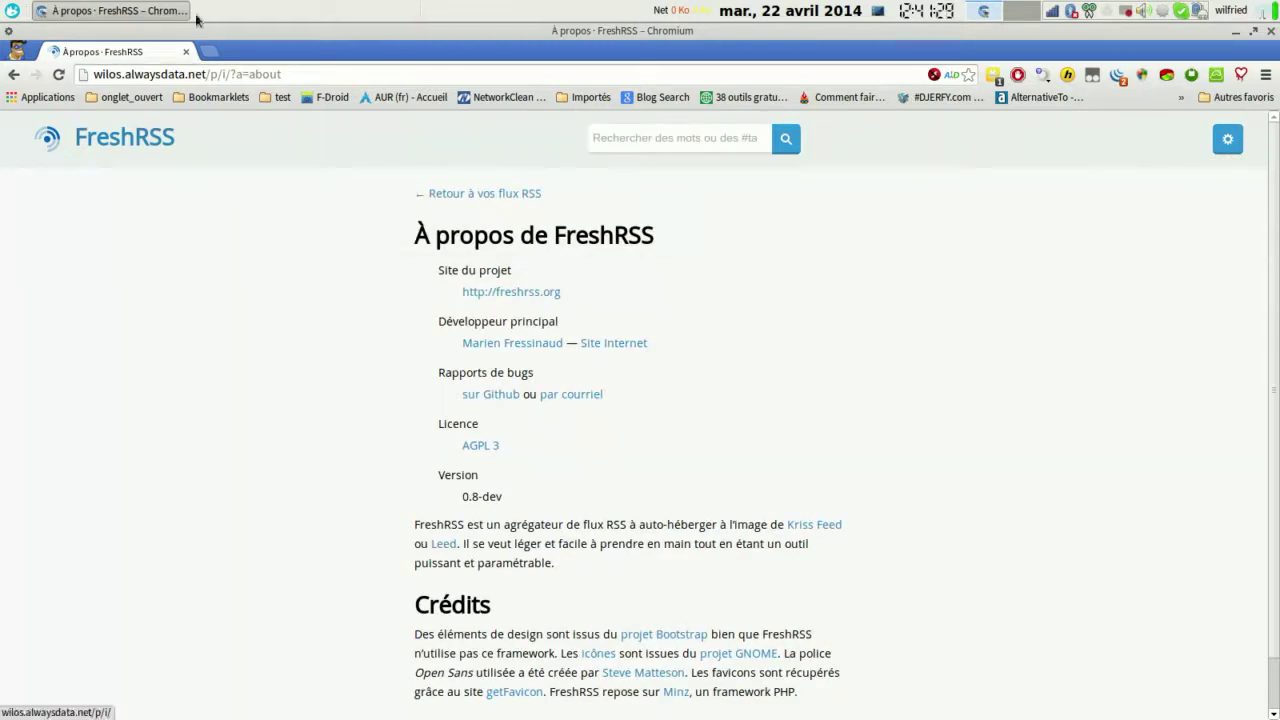
Search Google for "flux rss" in a new browser tab
click(208, 51)
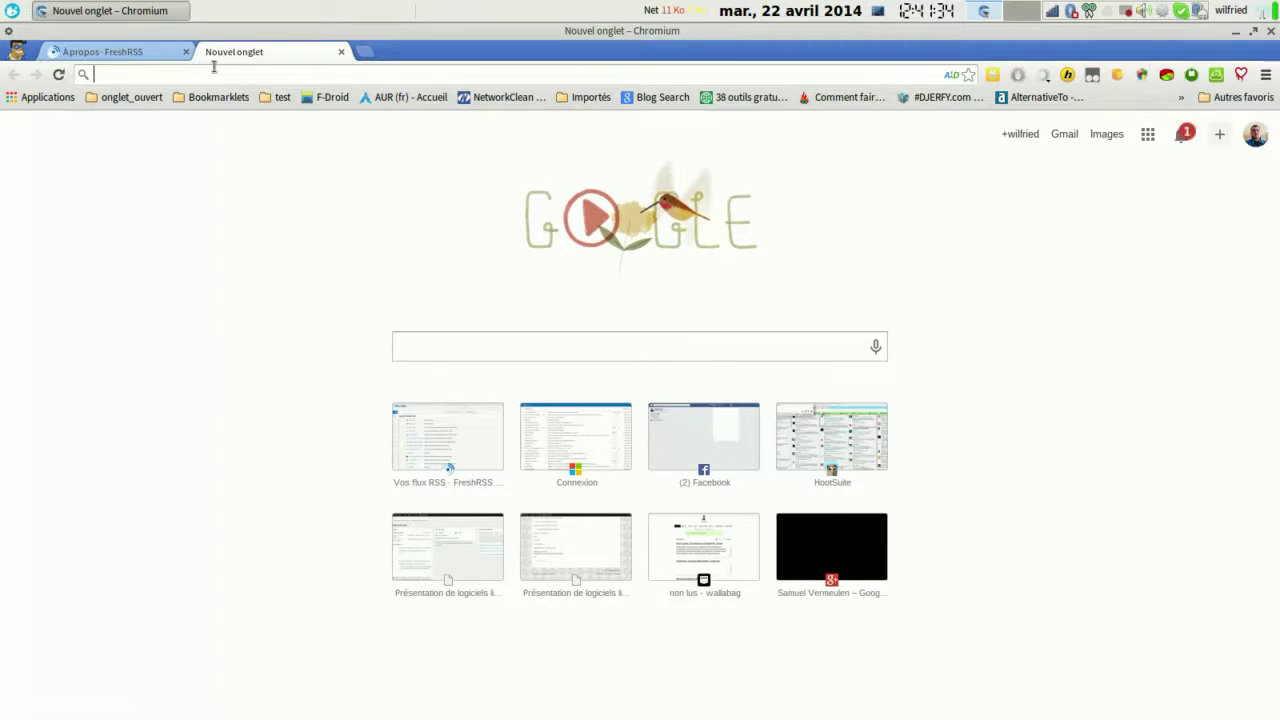
text(flux rss)
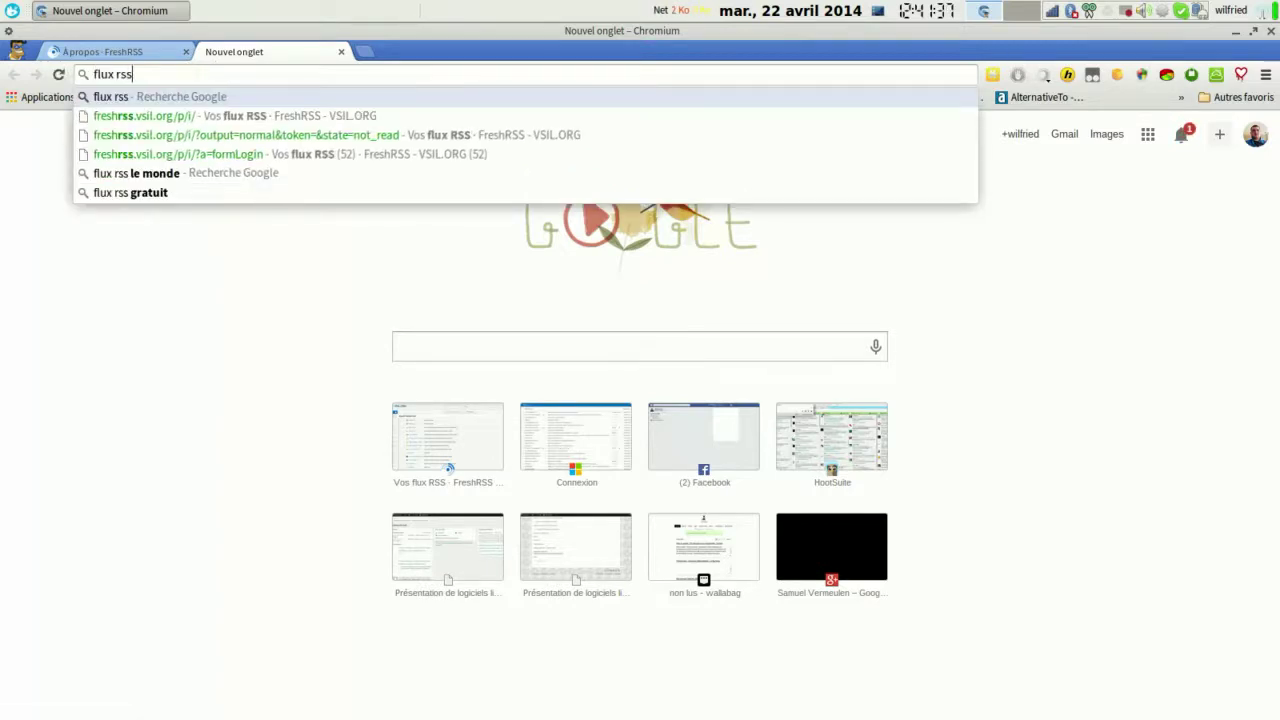
key(Return)
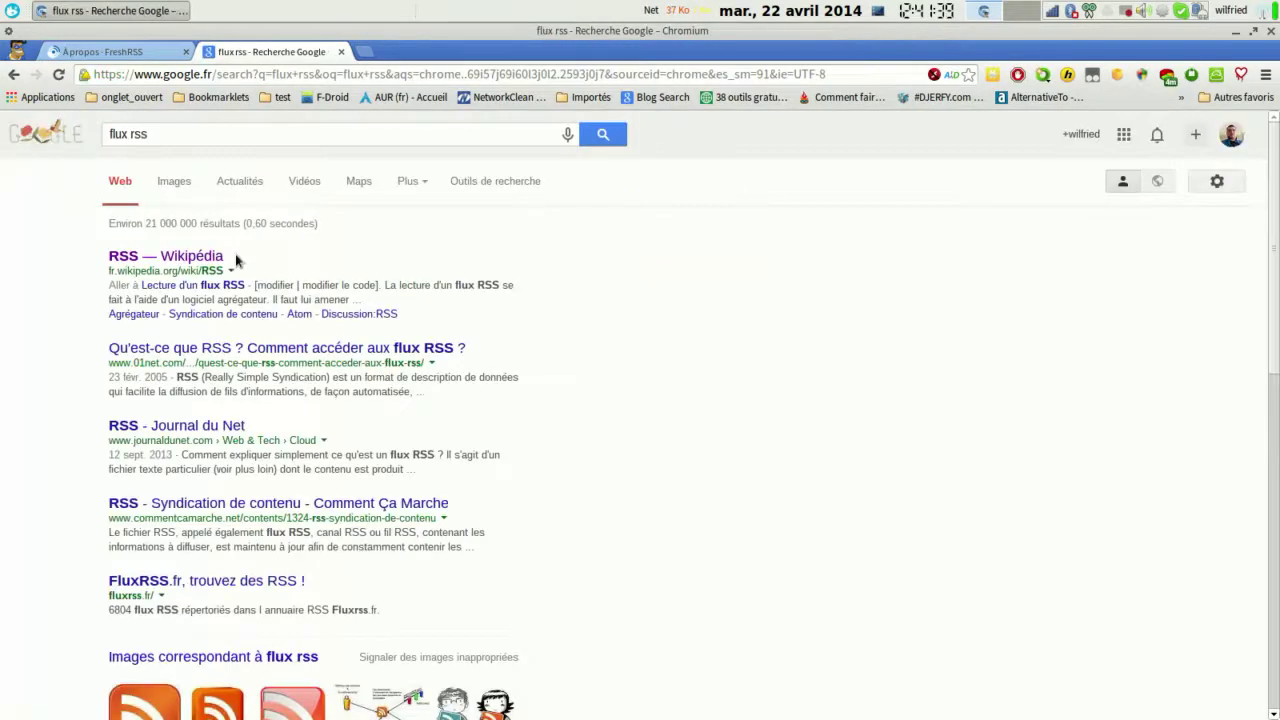
Open the Journal du Net article about RSS and read down to its summary table of feed reader solutions
click(188, 431)
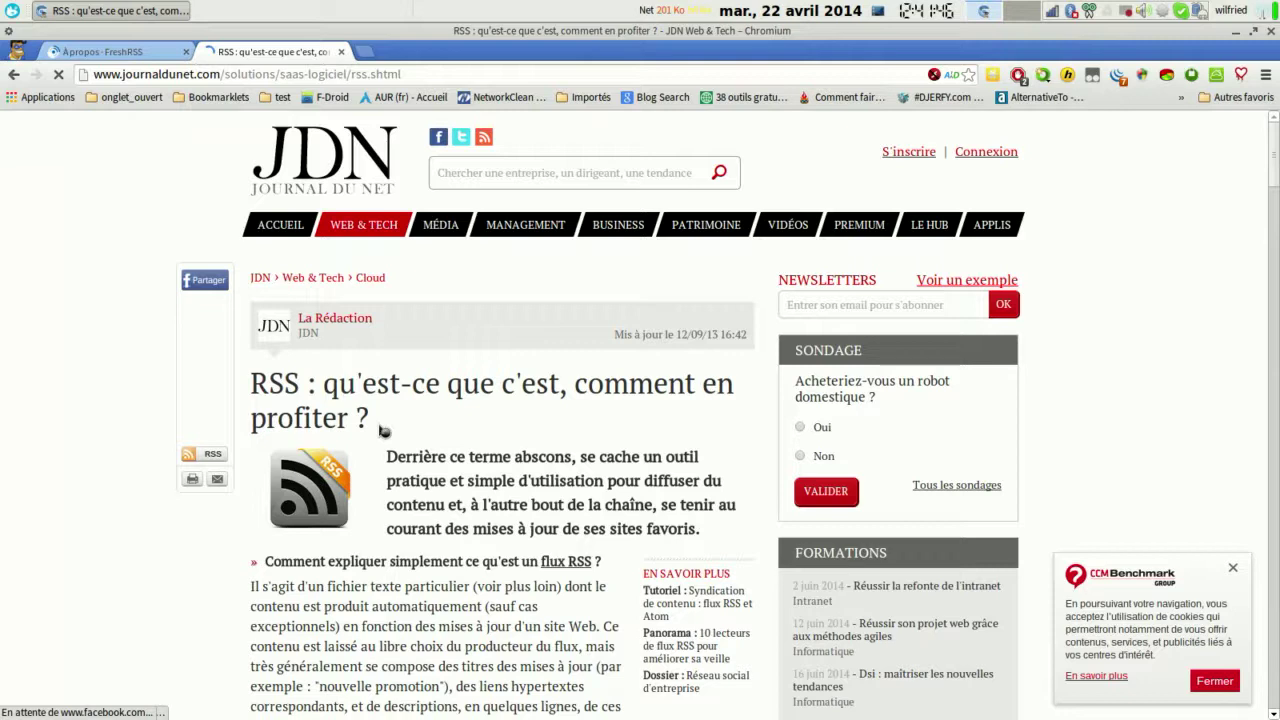
scroll(381, 430, down, 3)
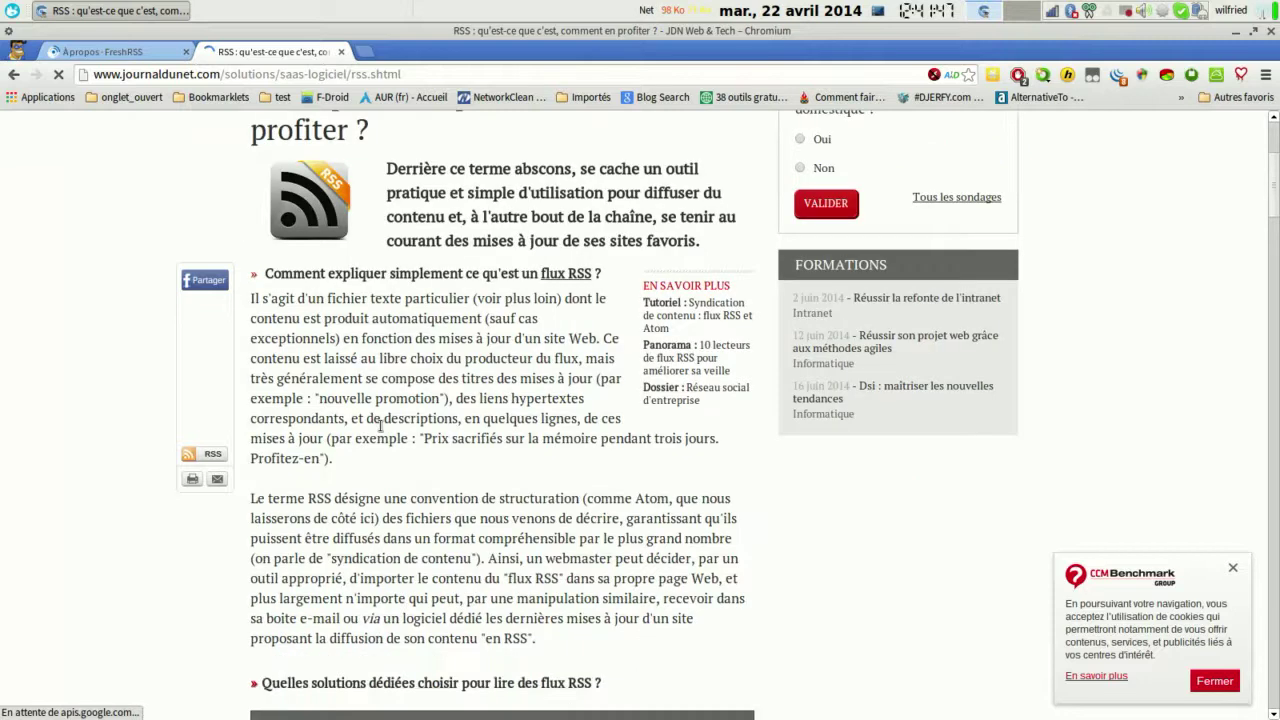
scroll(381, 428, down, 3)
scroll(381, 430, down, 3)
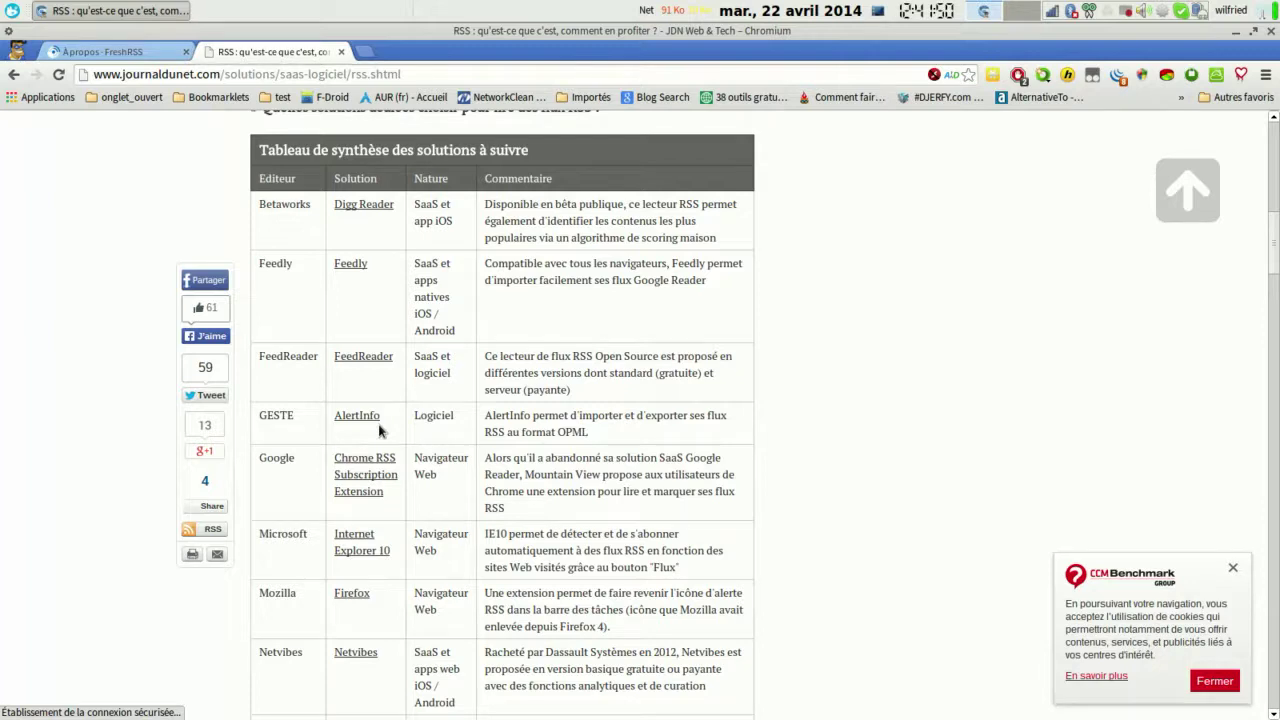
Read the rest of the RSS article down to the table of the different versions of the RSS format
scroll(381, 430, down, 6)
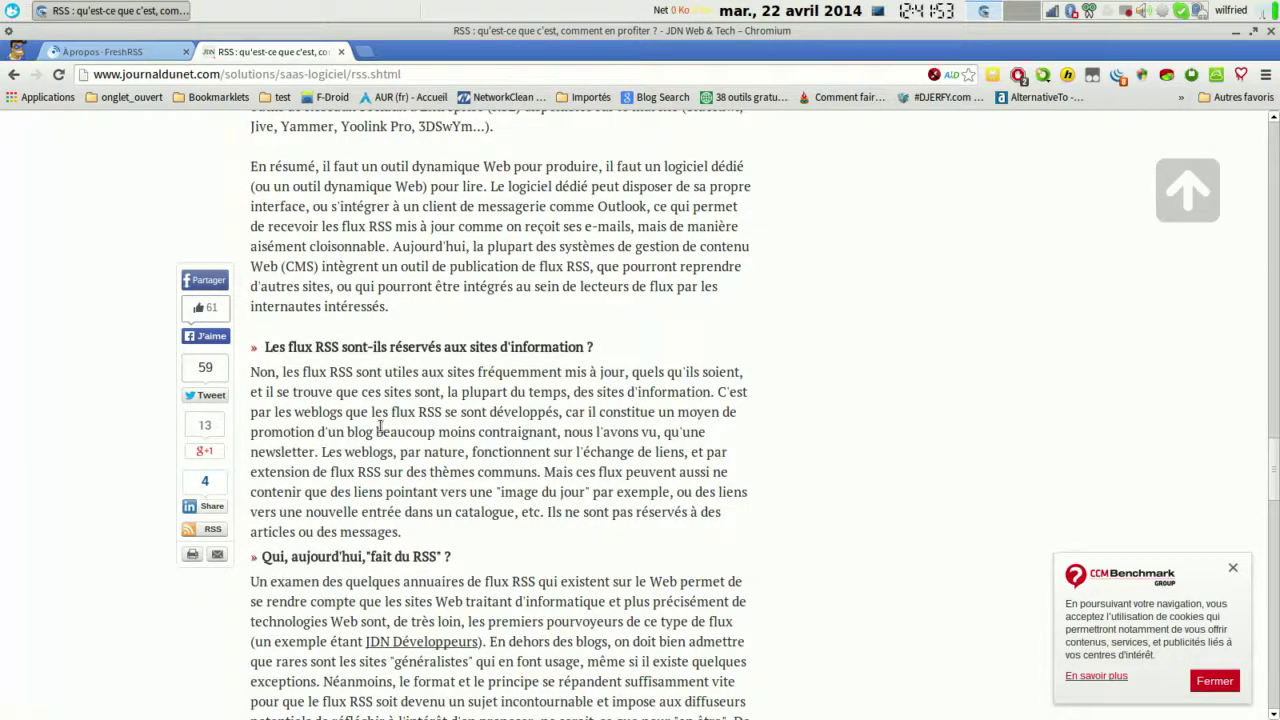
scroll(380, 428, down, 1)
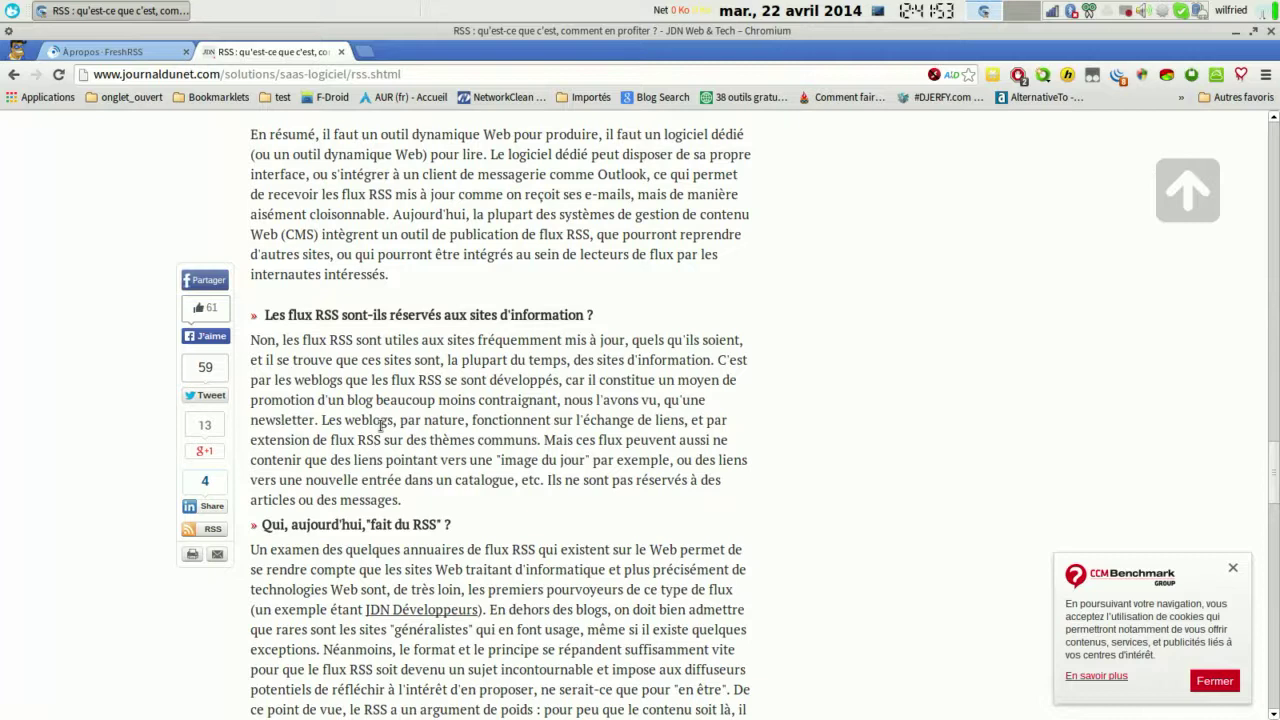
scroll(381, 427, down, 6)
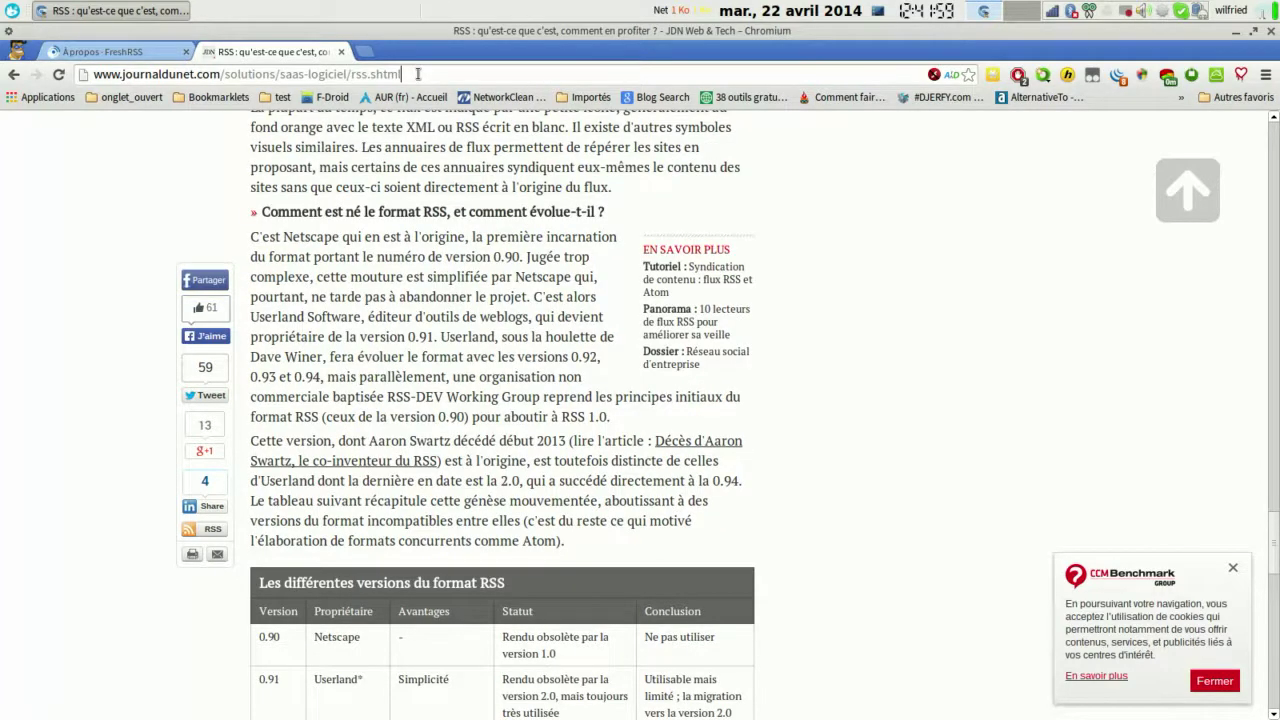
Open the site la-vache-libre.org in place of the RSS article
triple_click(418, 74)
text(la)
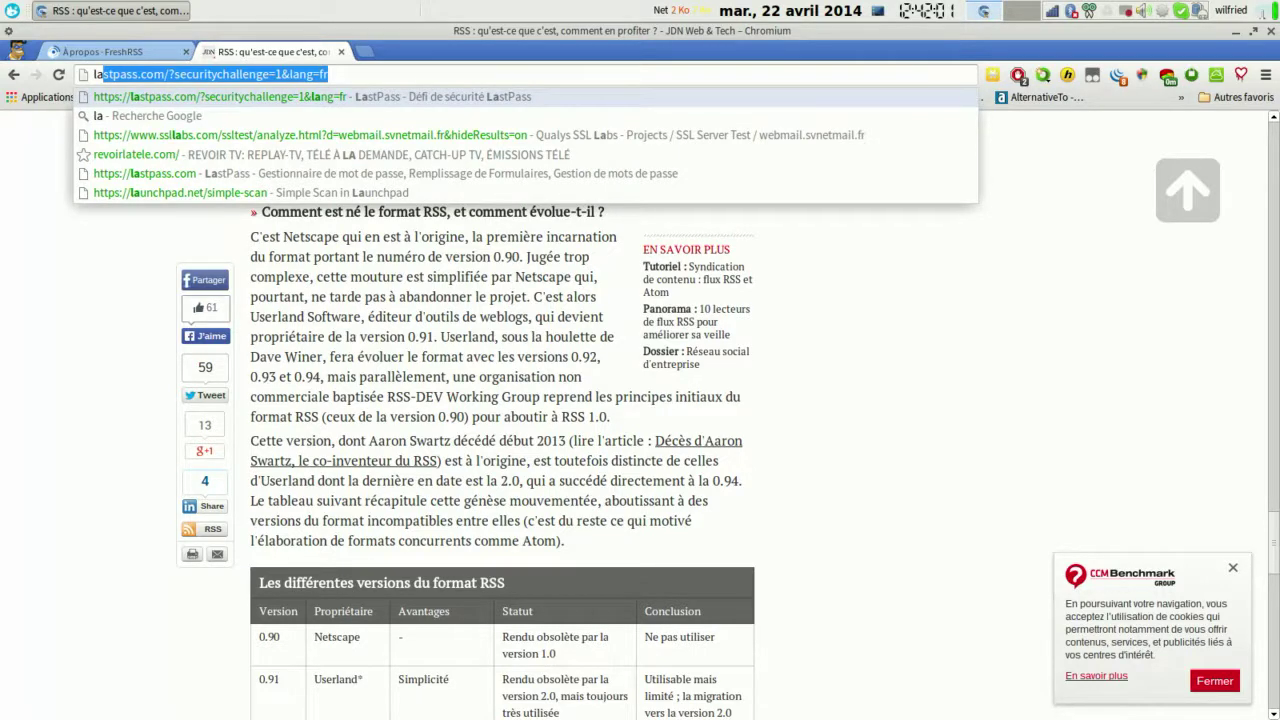
text(-vache-libre.org)
key(Return)
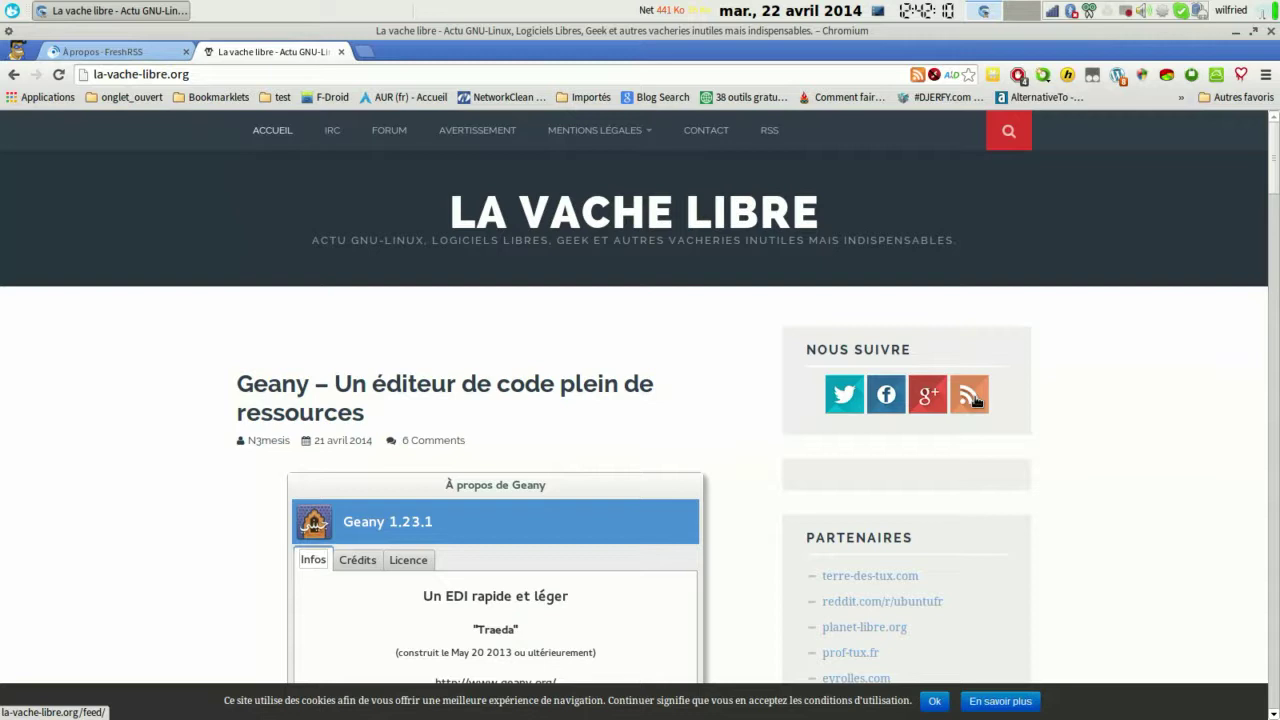
Close the La vache libre page and try to add its la-vache-libre.org/feed address as a feed in FreshRSS's subscription management
key(ctrl+w)
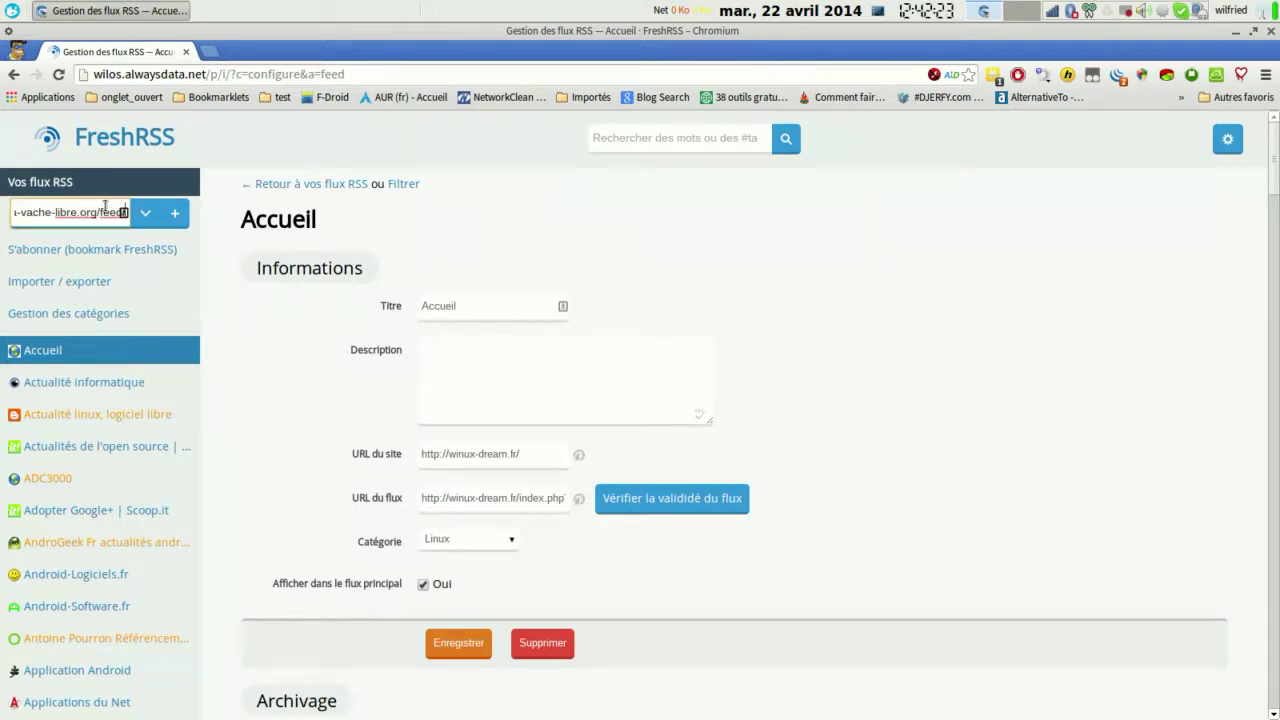
key(Return)
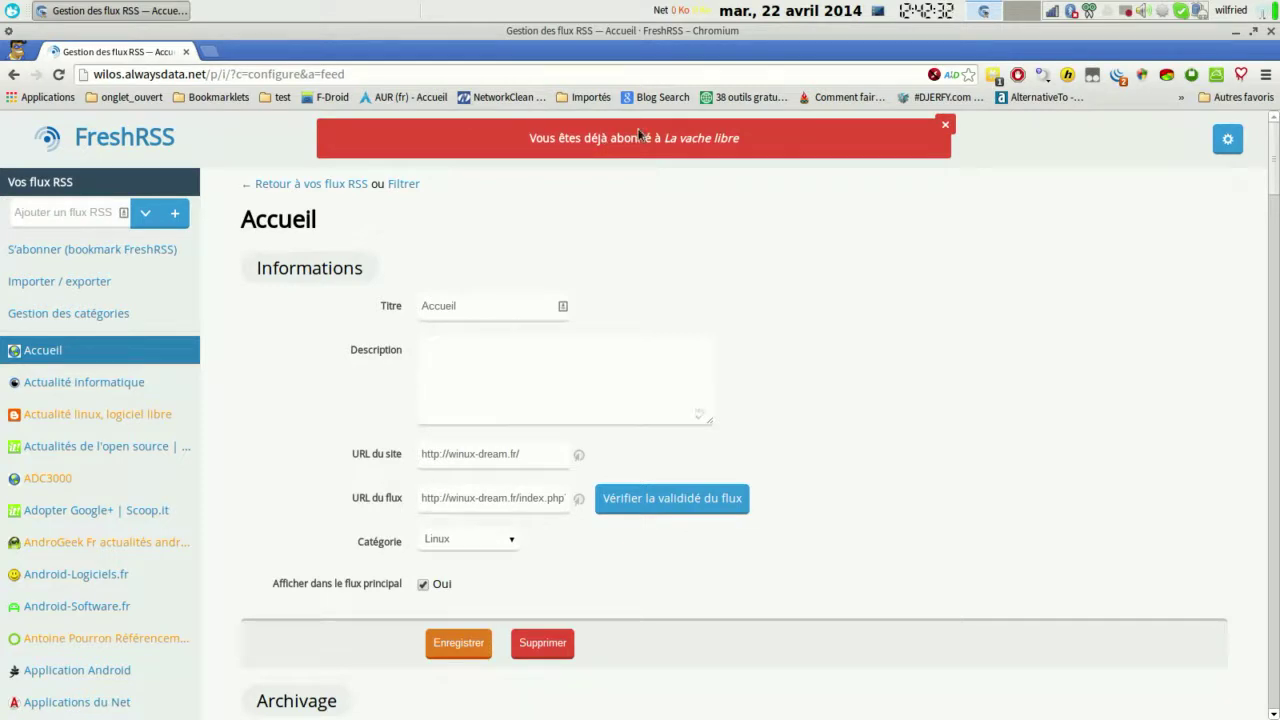
Check the Accueil feed's validity with the W3C validator and look through the feed's remaining settings down to Avancé
click(520, 385)
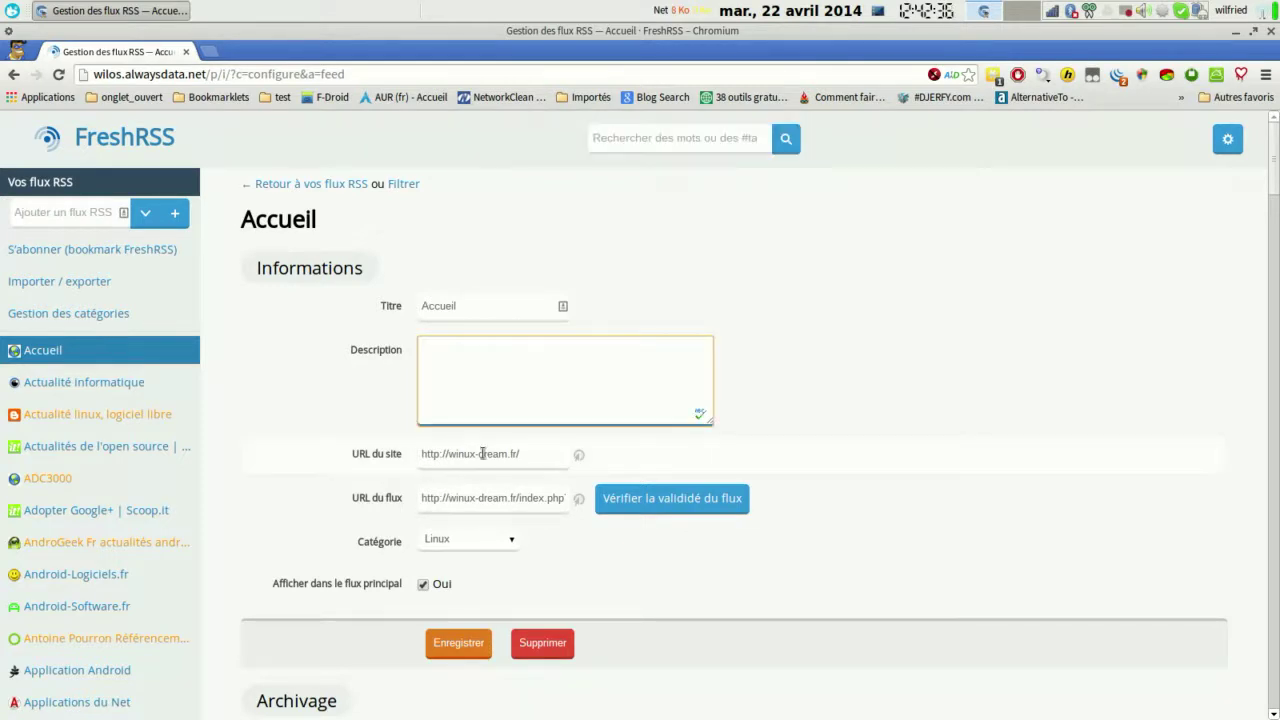
click(648, 499)
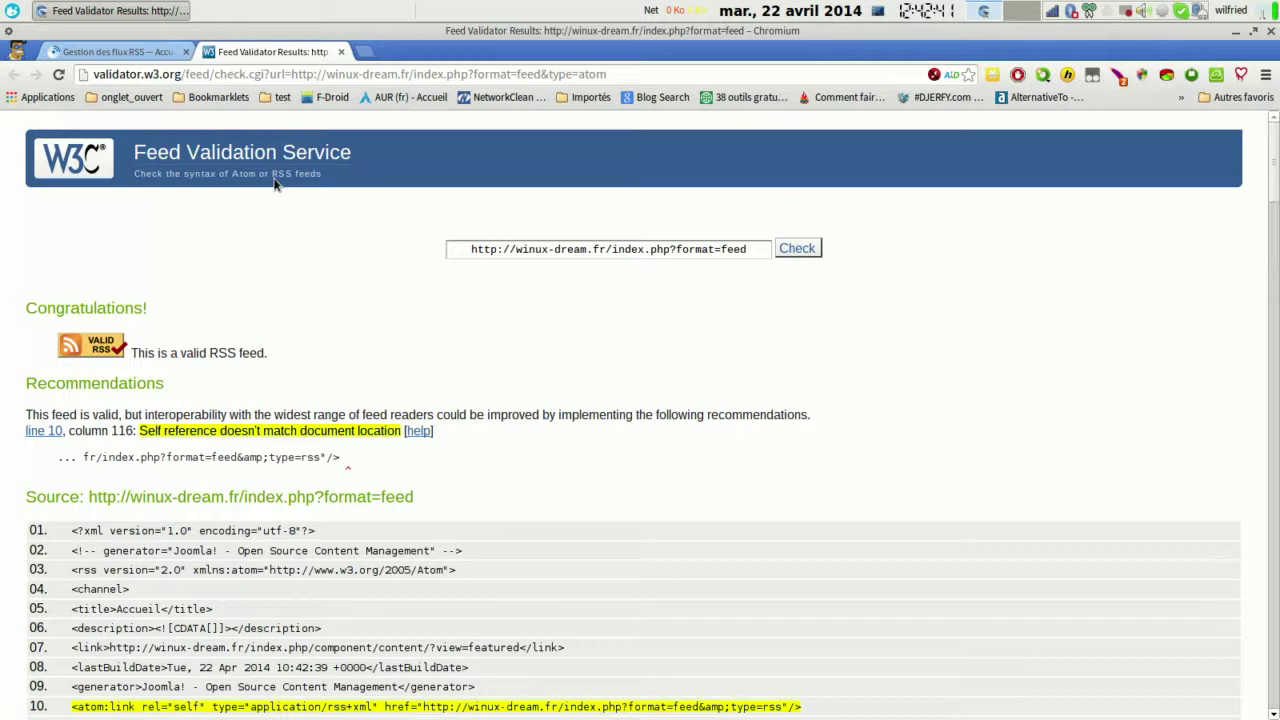
click(341, 51)
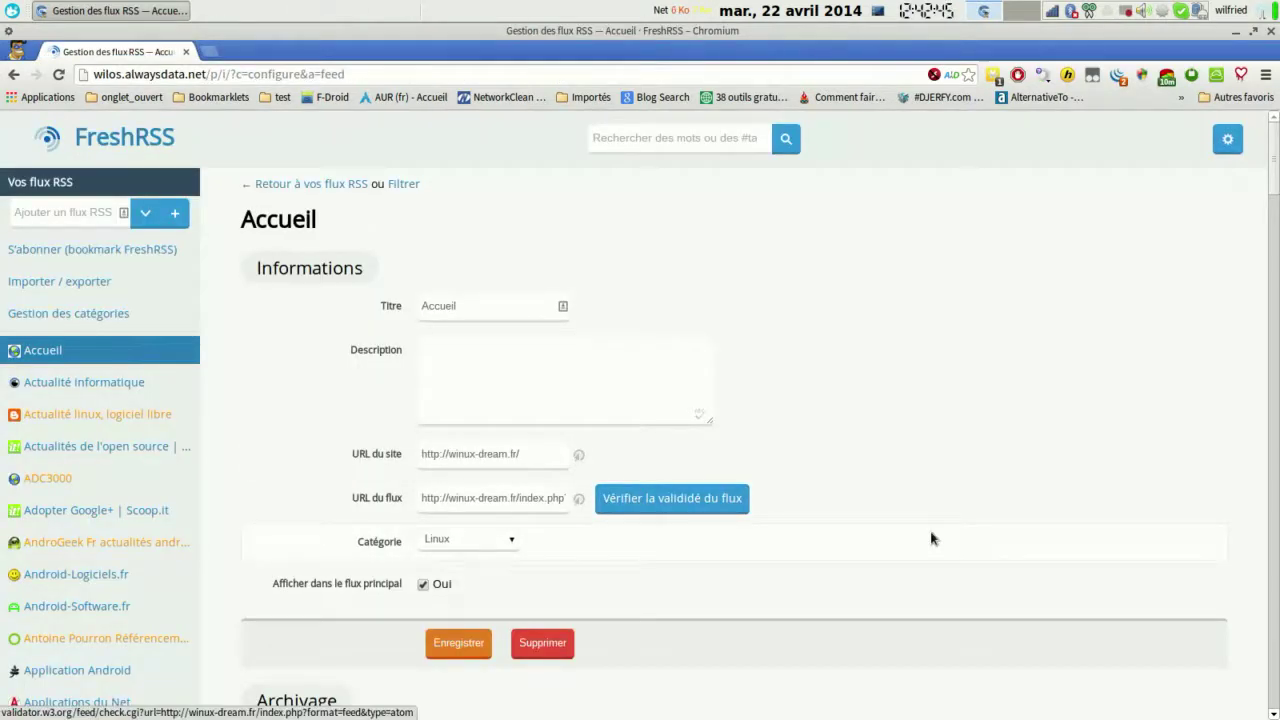
scroll(734, 400, down, 5)
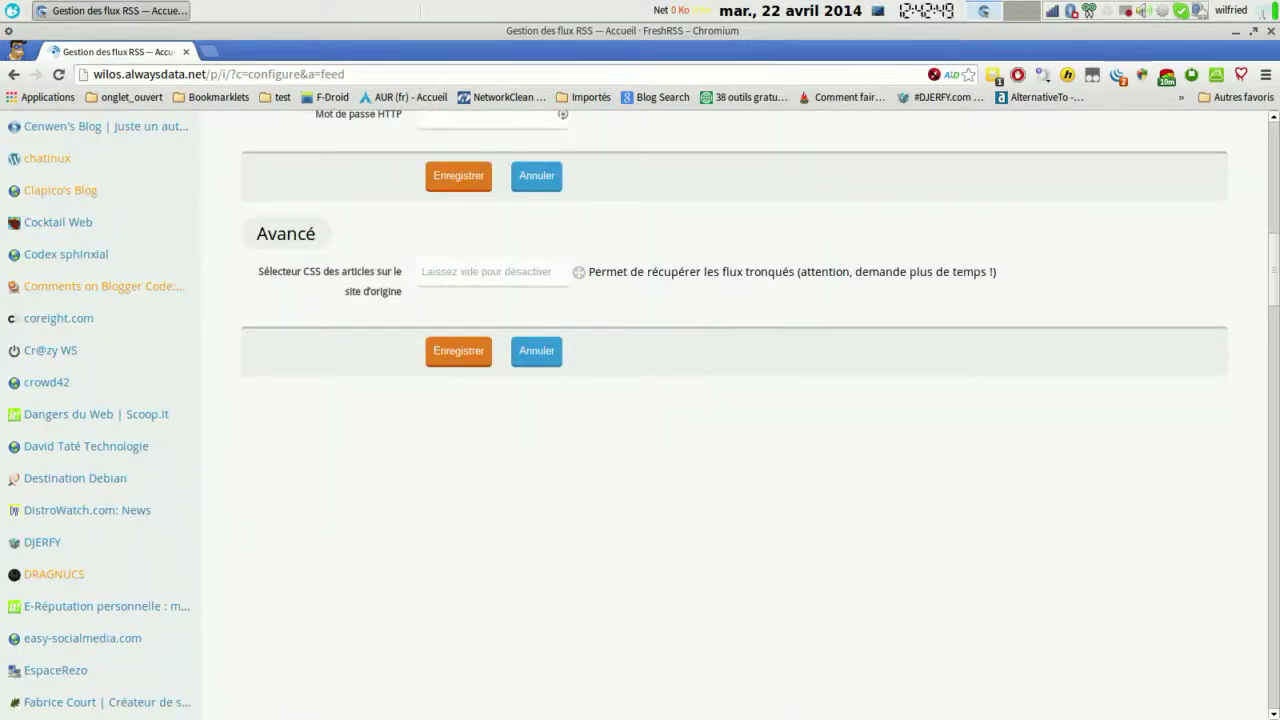
scroll(734, 400, up, 5)
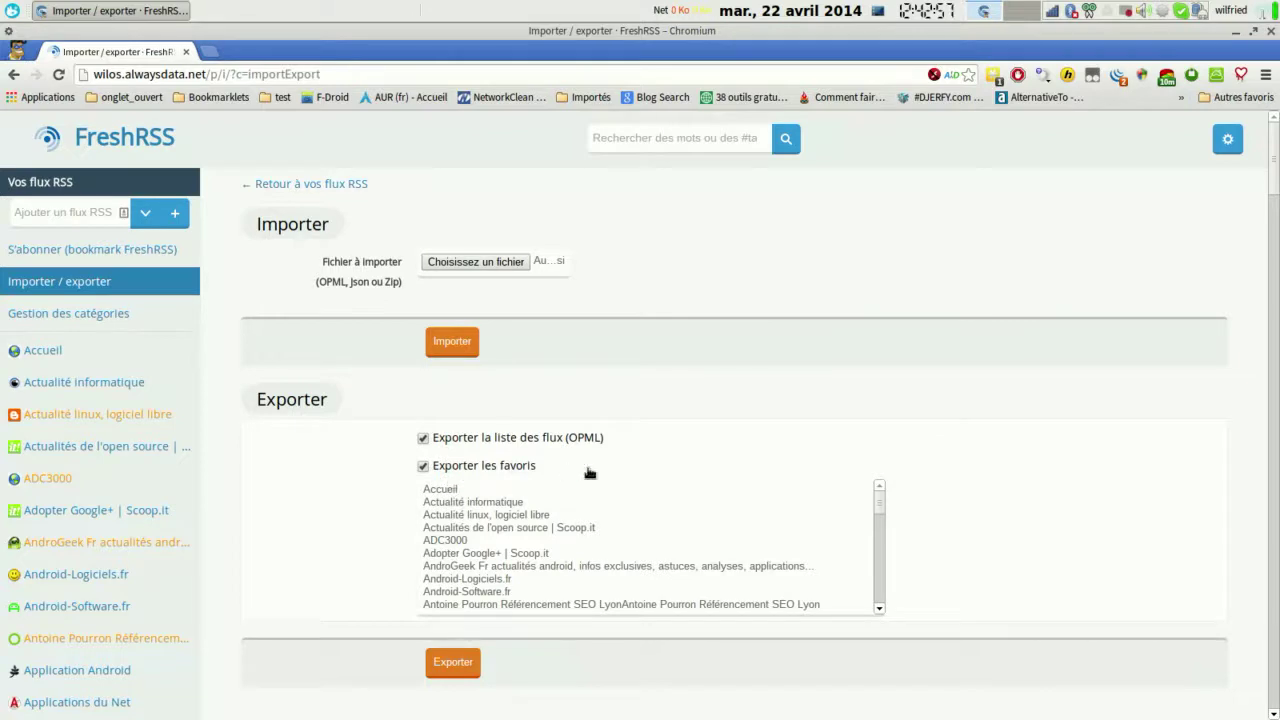
On the Importer / exporter page, look through the list of feeds available for export
drag(877, 509, 897, 631)
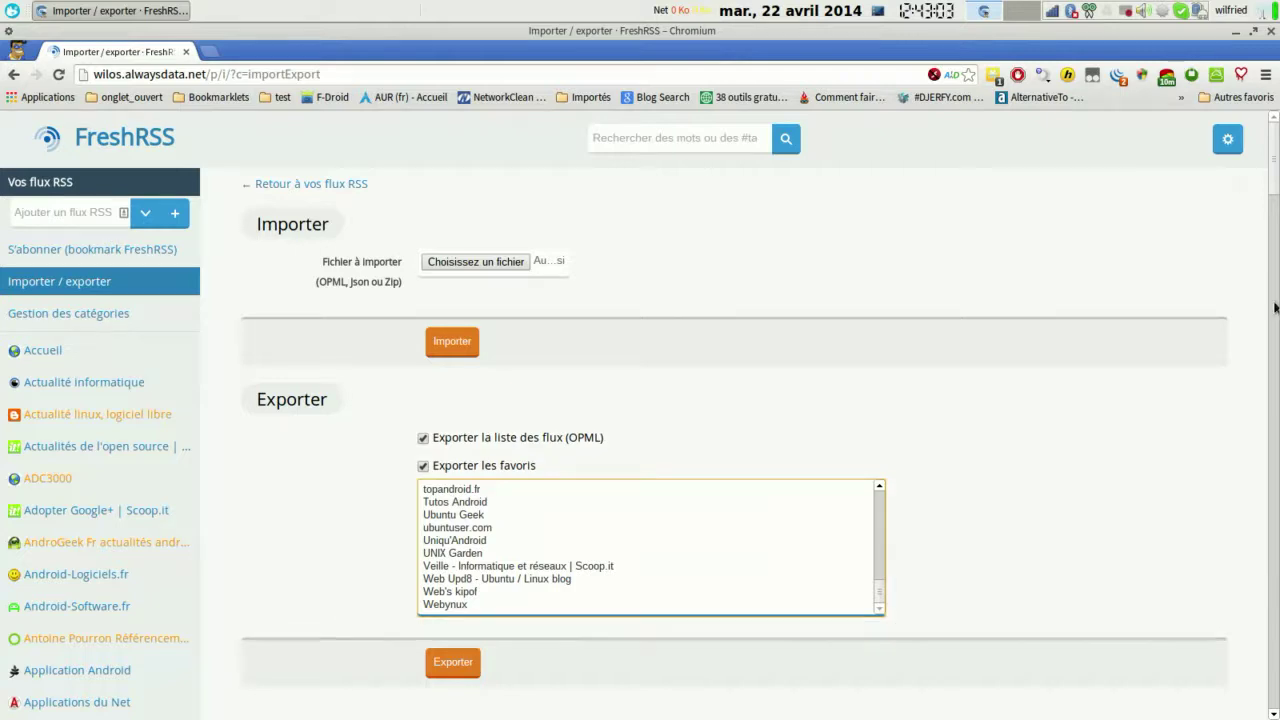
mouse_move(1275, 207)
mouse_down()
mouse_move(1275, 243)
mouse_move(1275, 207)
mouse_up()
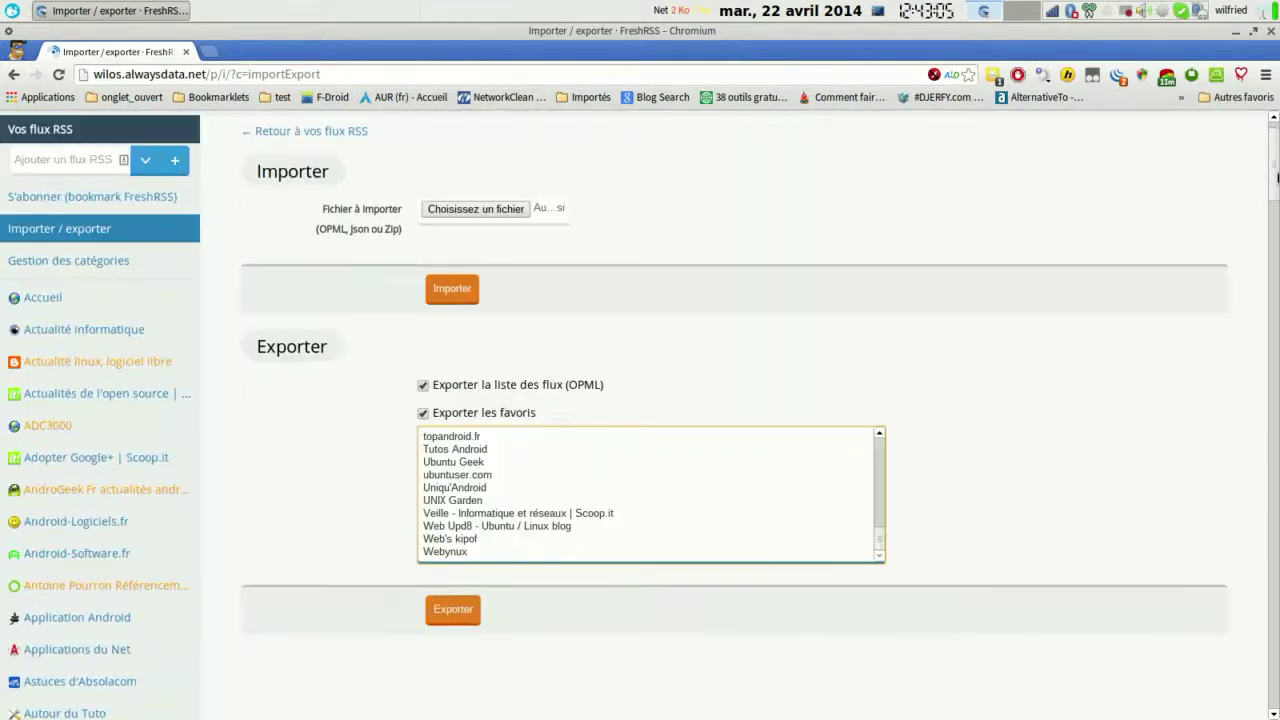
Open the category management page and start emptying the Abonnements category, cancelling at the confirmation
click(126, 320)
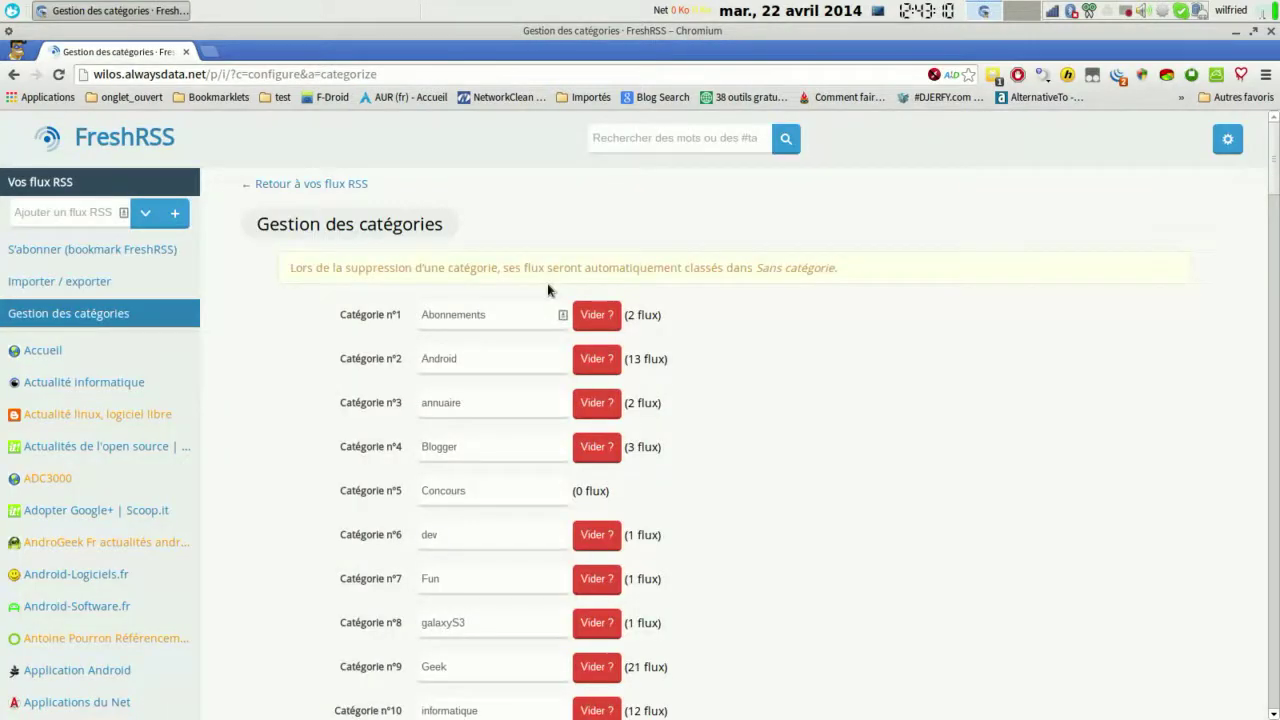
click(601, 316)
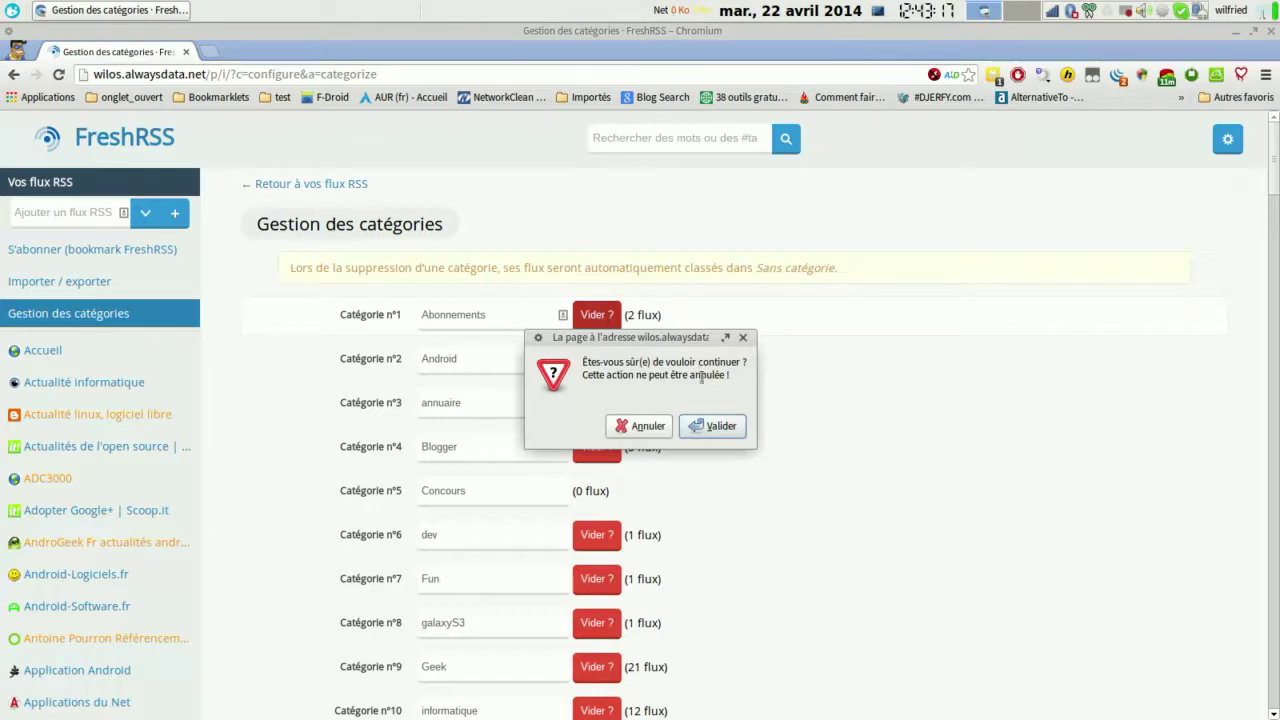
click(662, 430)
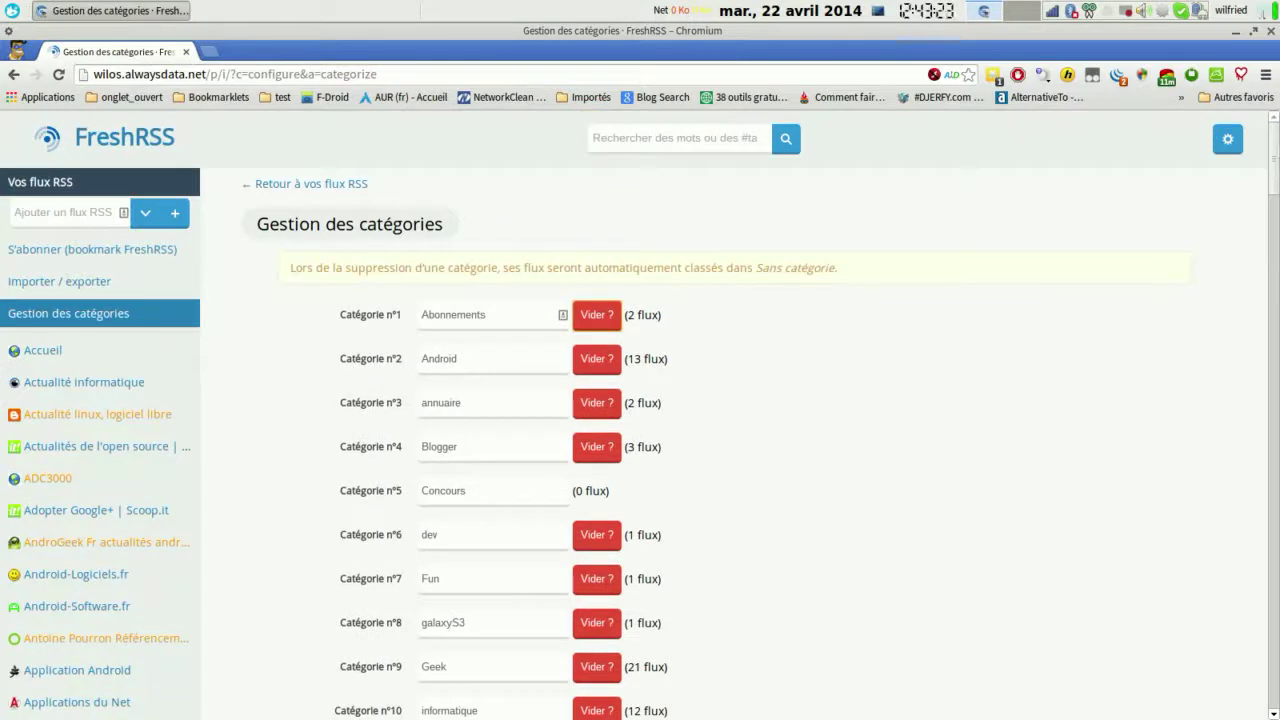
View the category and HTTP authentication options for adding a new feed, and close them
click(147, 212)
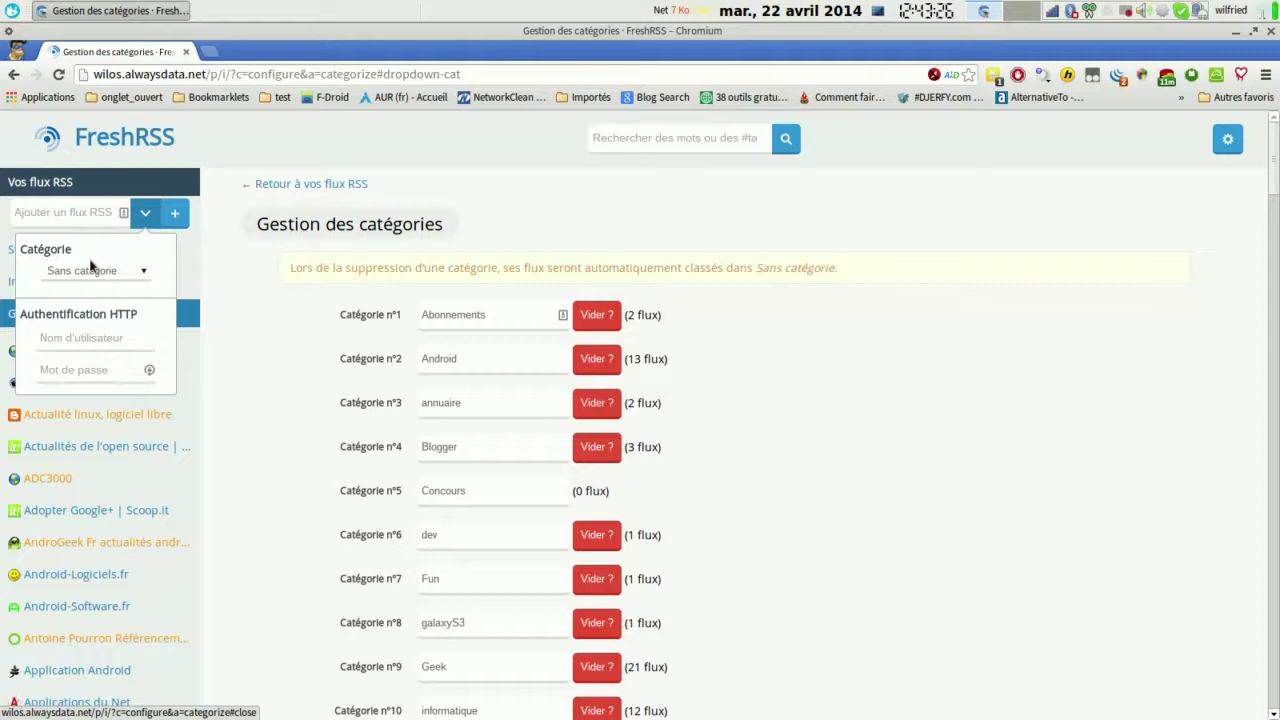
click(1064, 148)
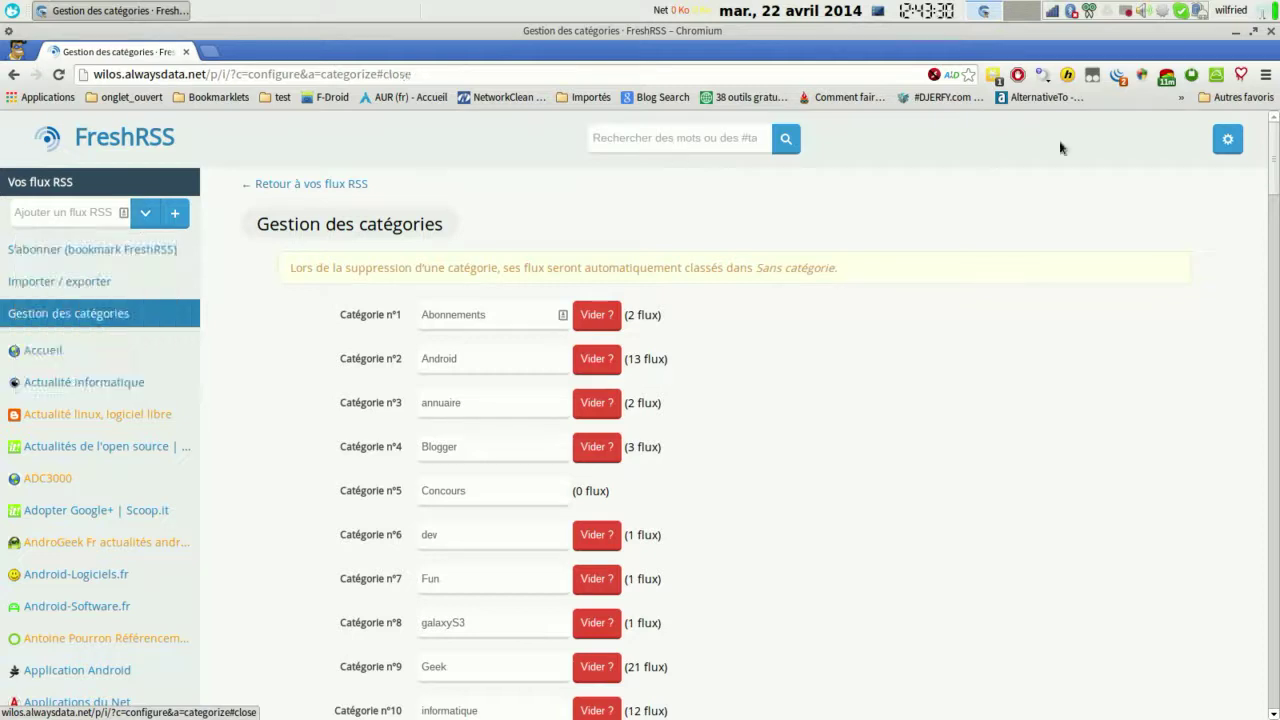
Open the À propos page from the category management page
click(1227, 140)
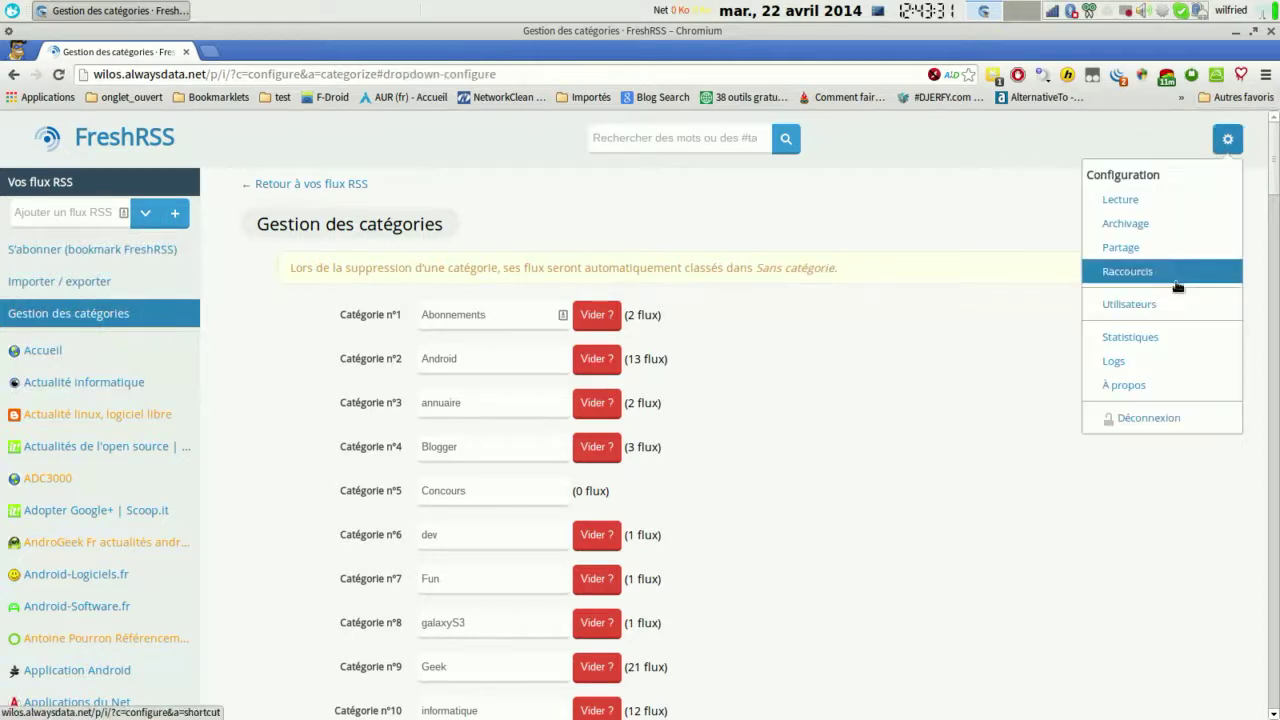
click(1164, 387)
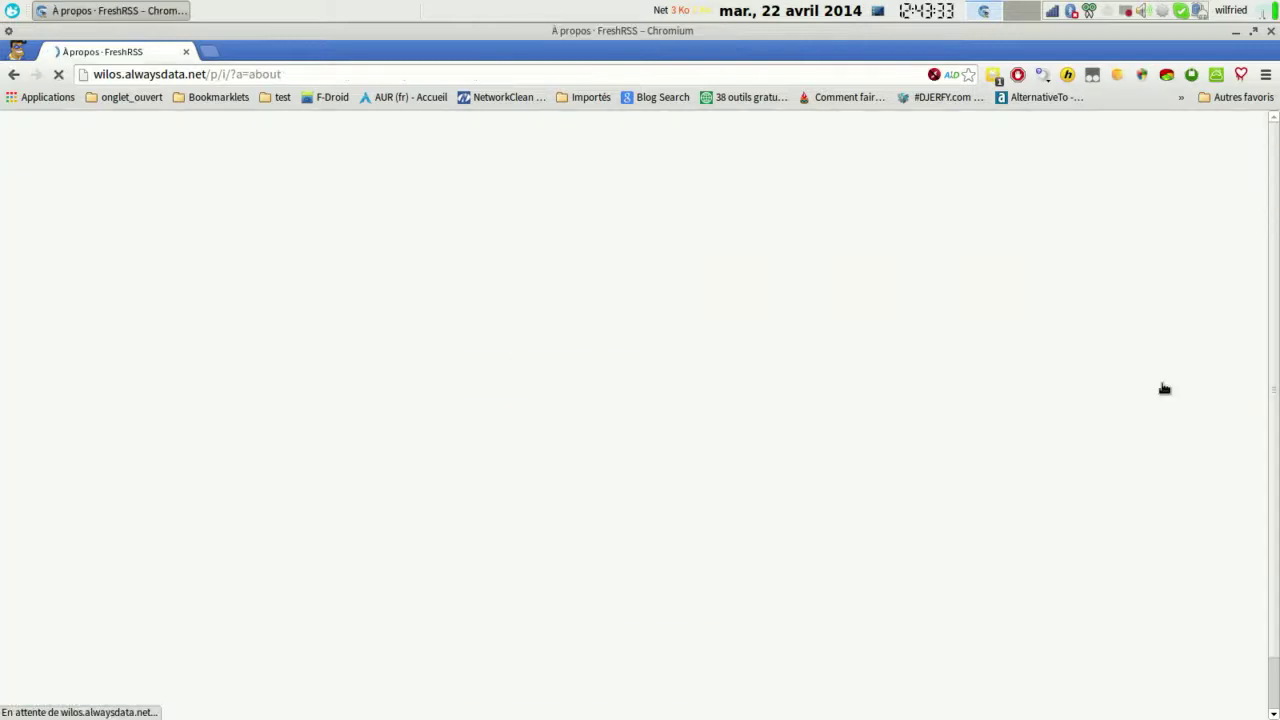